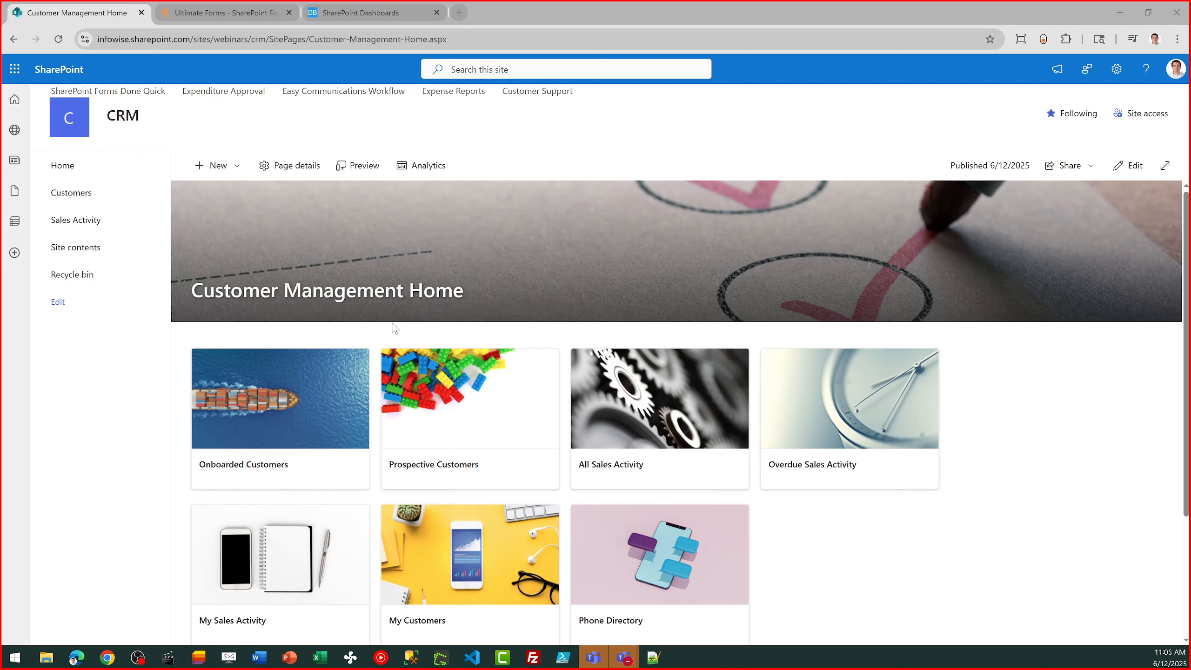
- Open the Prospective Customers list and start a new customer record named "Big Al's Tires"
left_click(475, 402)
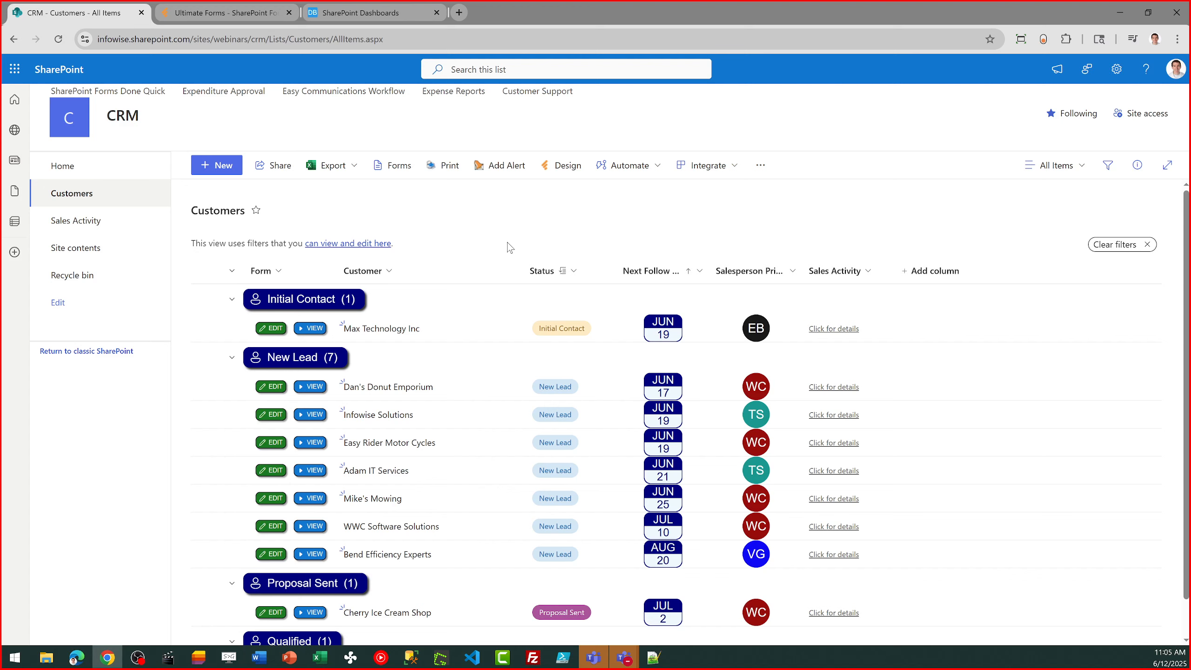
left_click(217, 166)
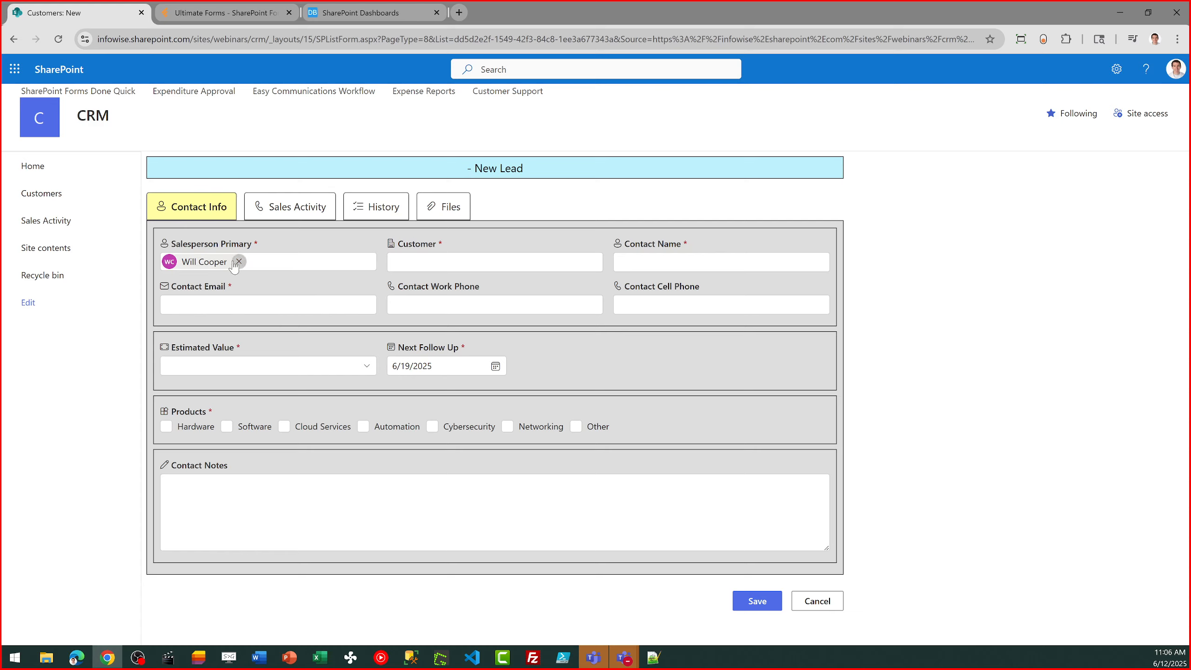
left_click(416, 262)
type("Big Al")
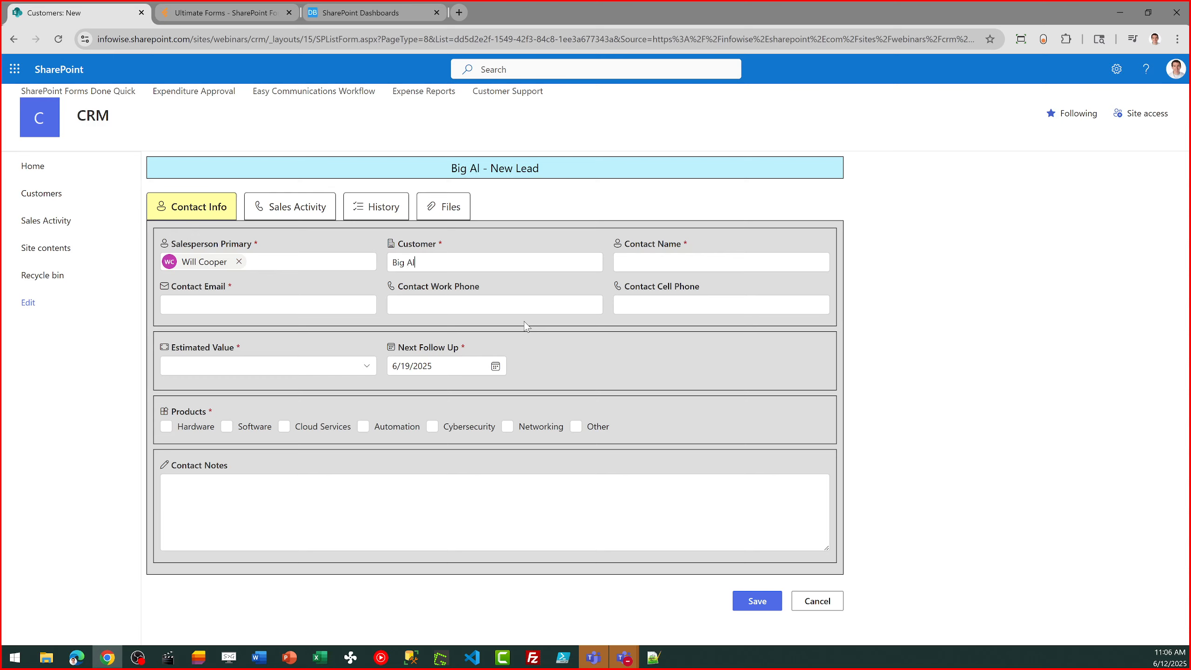
type("'s Tires")
key("Tab")
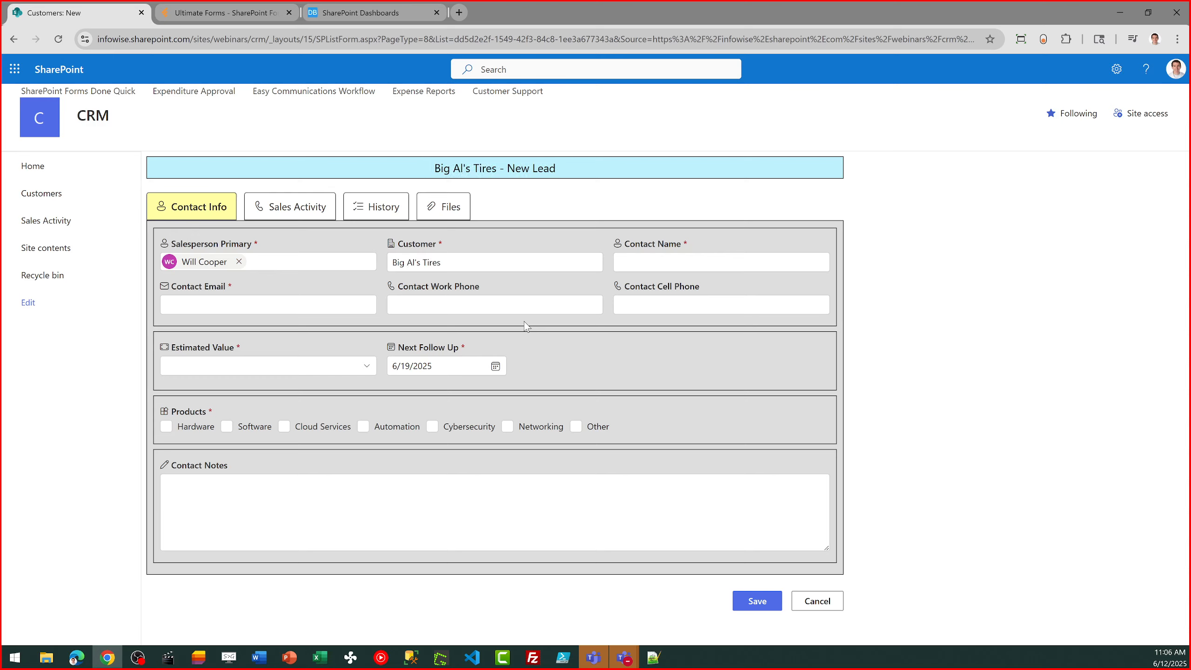
- Fill in the contact's full name and e-mail address on the new customer record
type("Smith")
key("Tab")
- Enter the contact's work phone number and copy the same number into the cell phone field
key("Tab")
type("333-444-5555")
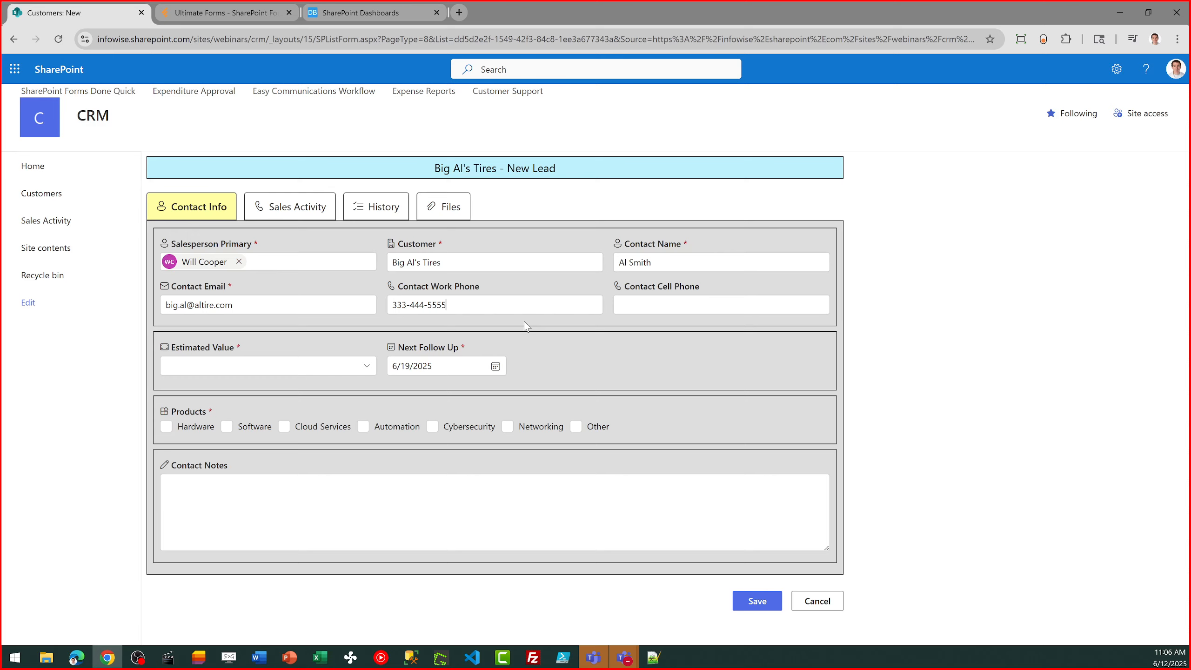
key("ctrl+a")
key("ctrl+c")
key("Tab")
key("ctrl+v")
- Set the estimated value to 1000 - 2000 and choose Cloud Services and Automation as products
left_click(362, 371)
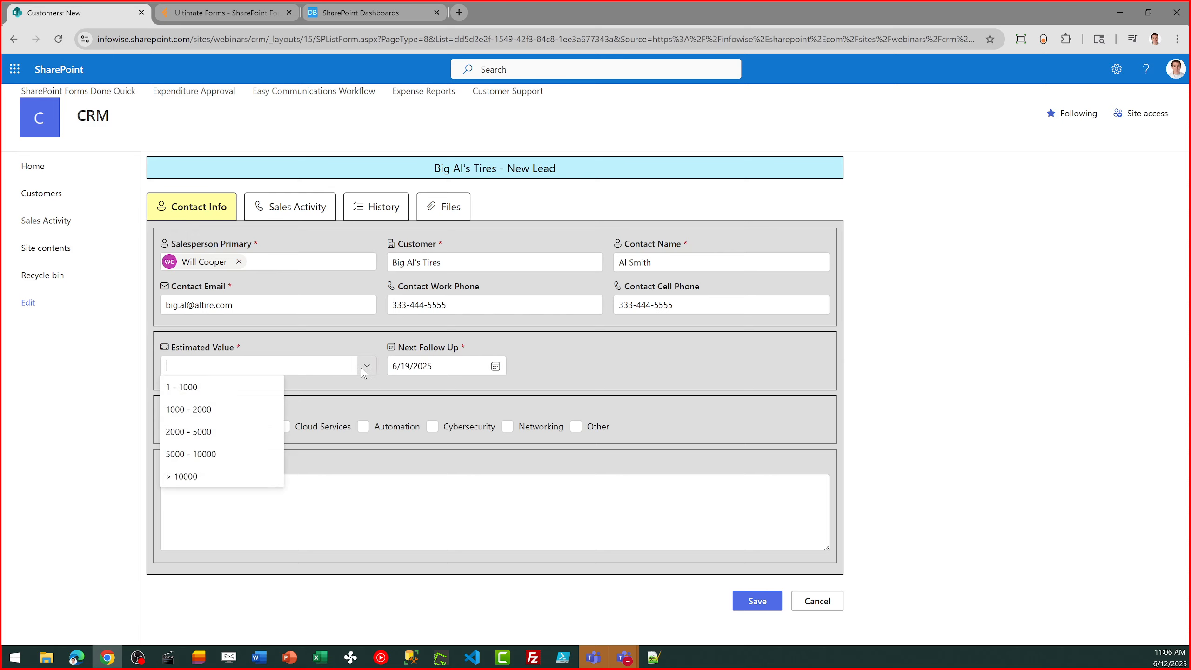
left_click(224, 421)
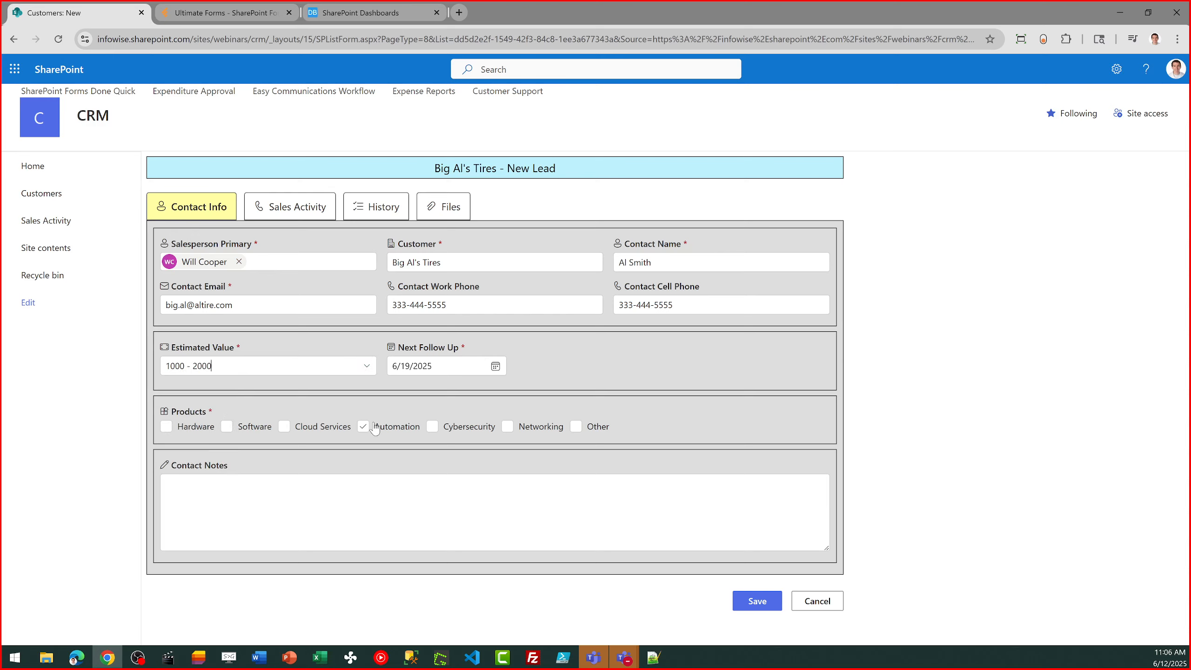
left_click(495, 369)
left_click(284, 428)
left_click(365, 428)
- Enter the contact notes "This was a call in. Talked to the about automation." and save the new customer
type("This was a call in. Talked to the about aut")
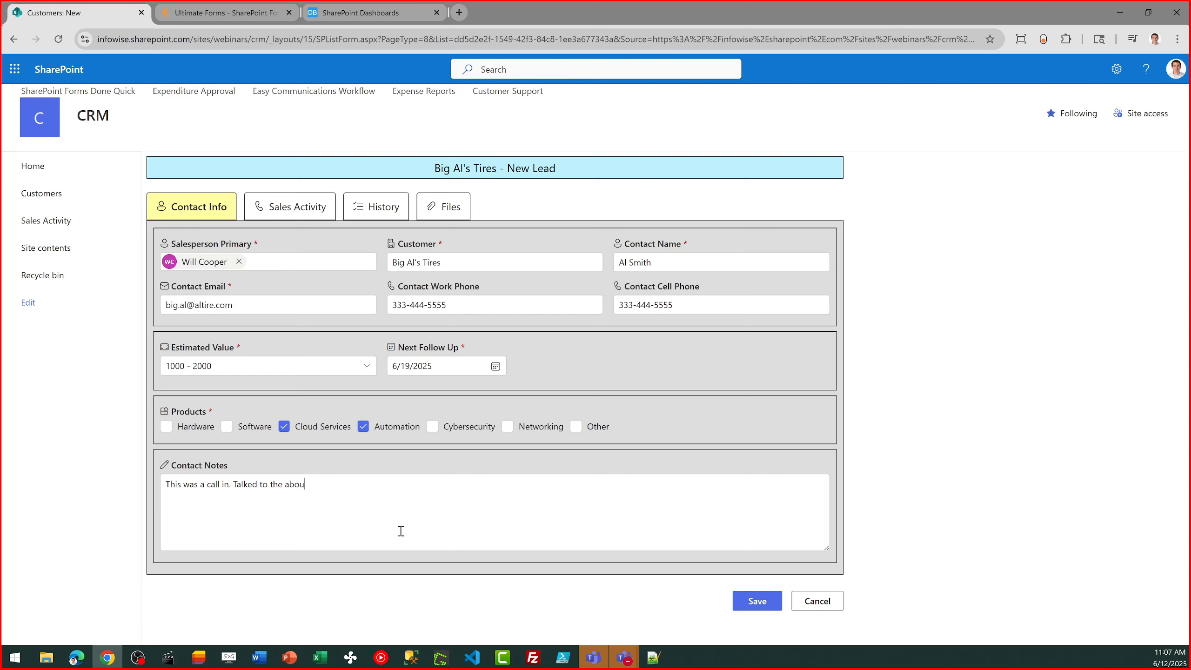
type("omation.")
left_click(758, 601)
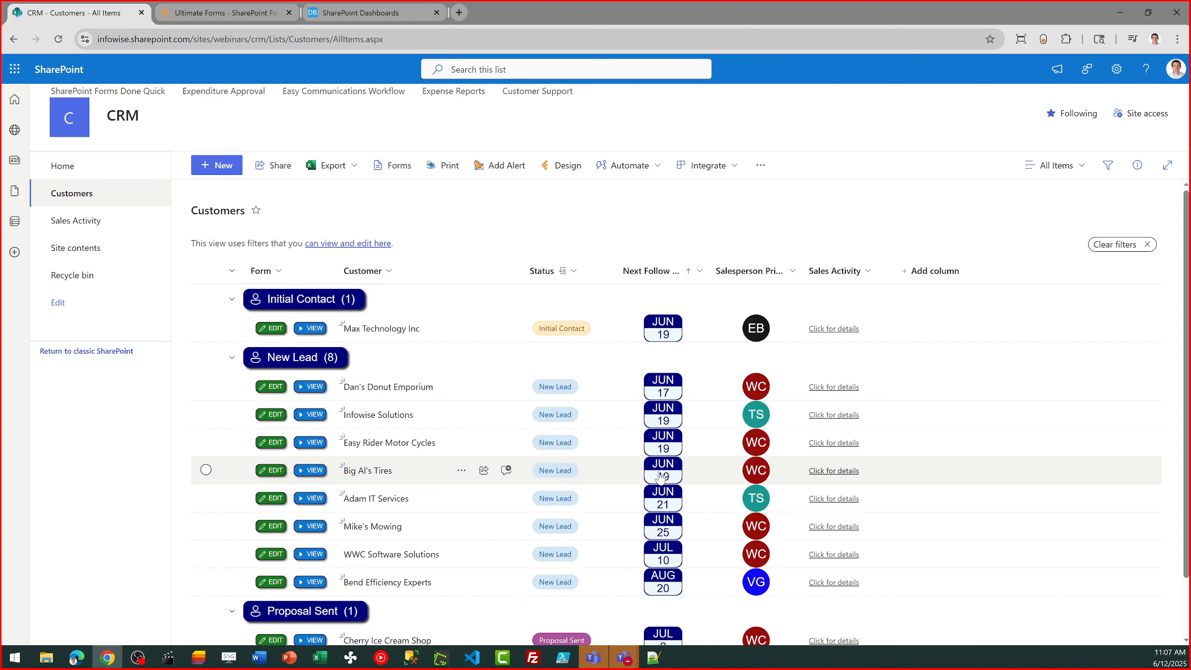
- Open the Big Al's Tires record for editing and enter the status note "This person is ready for the next step."
left_click(276, 470)
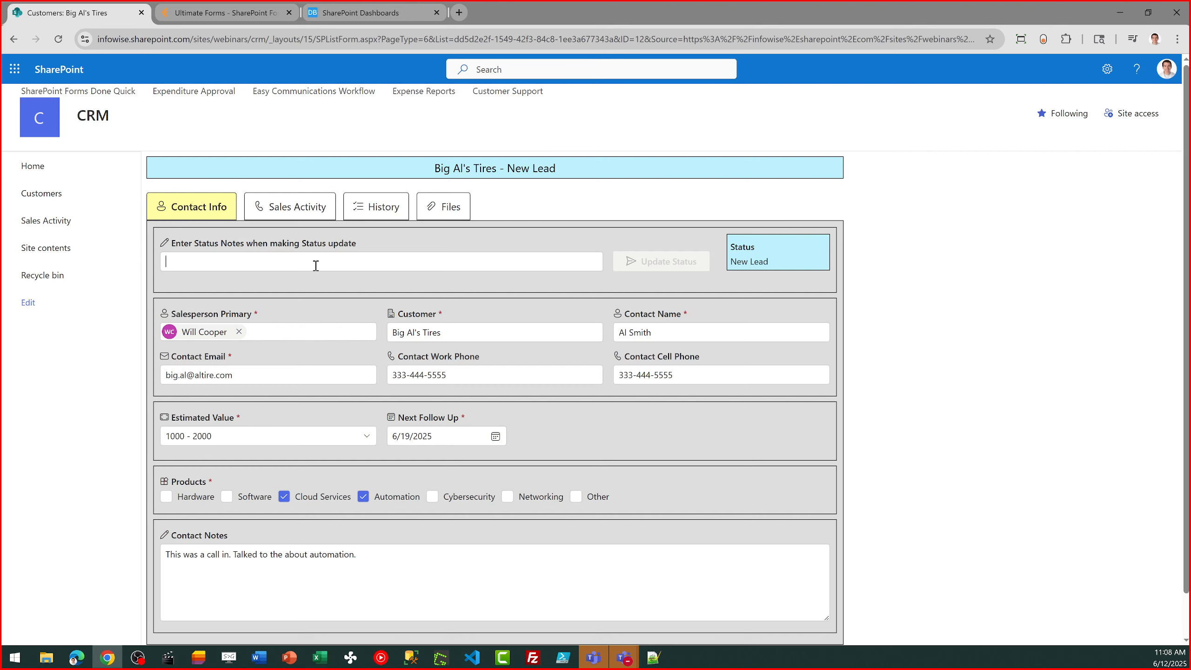
type("This ")
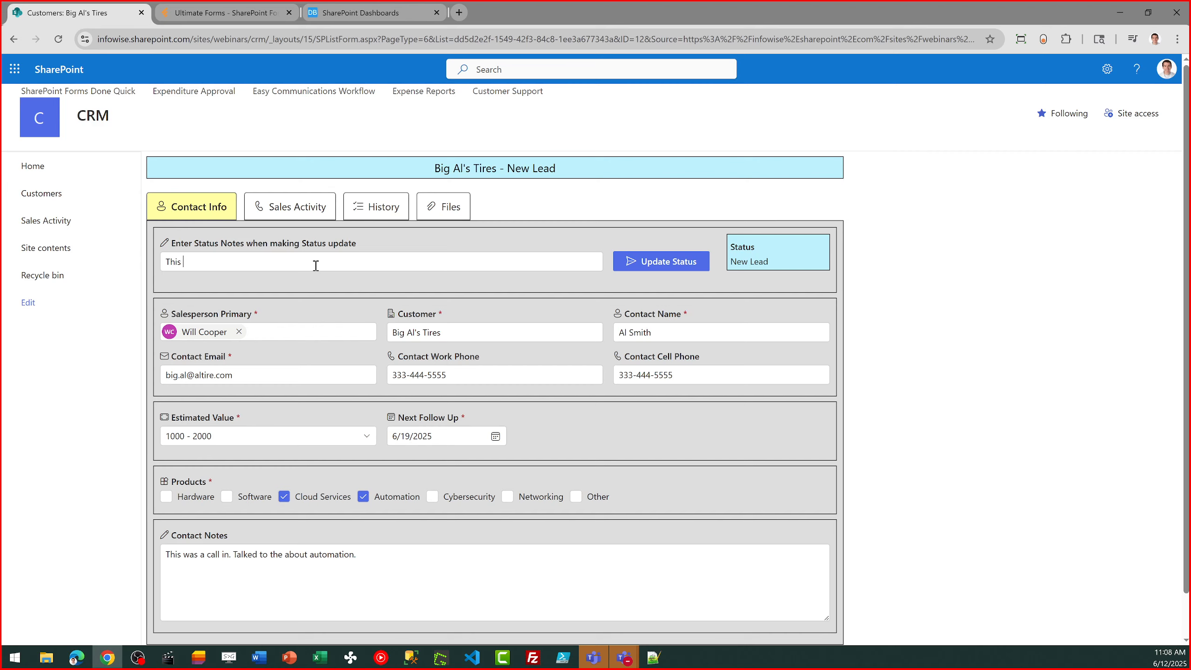
type("person is ready for the next step.")
- Update the customer's status to Qualified, then save the record after checking its history
left_click(655, 265)
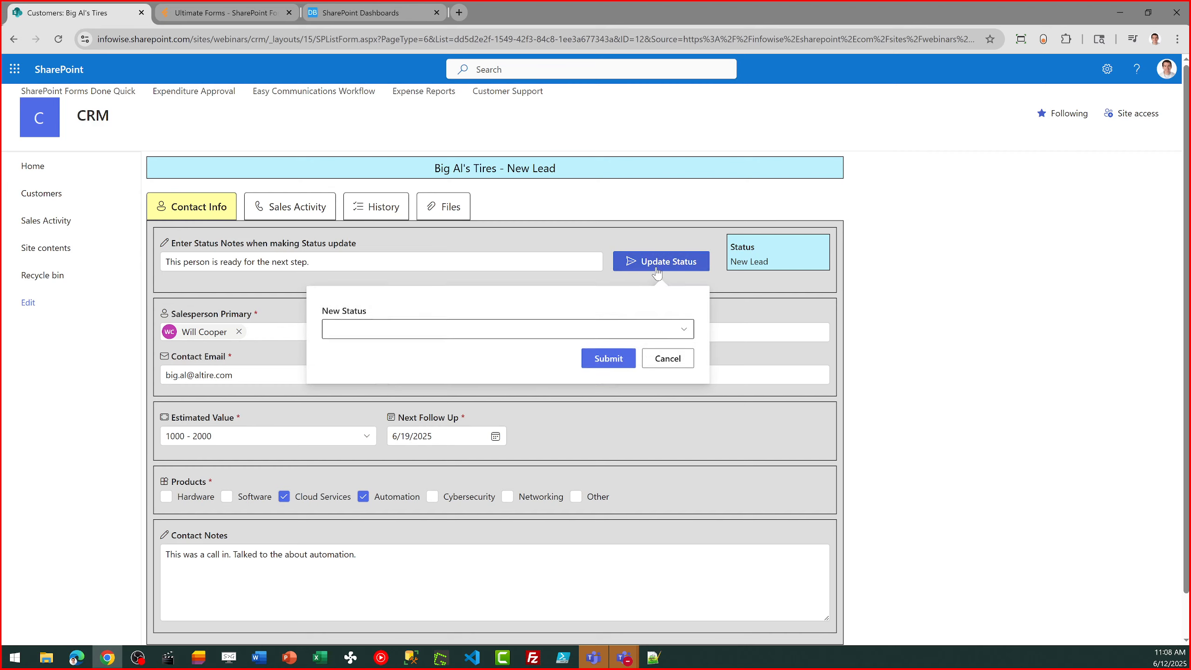
left_click(684, 330)
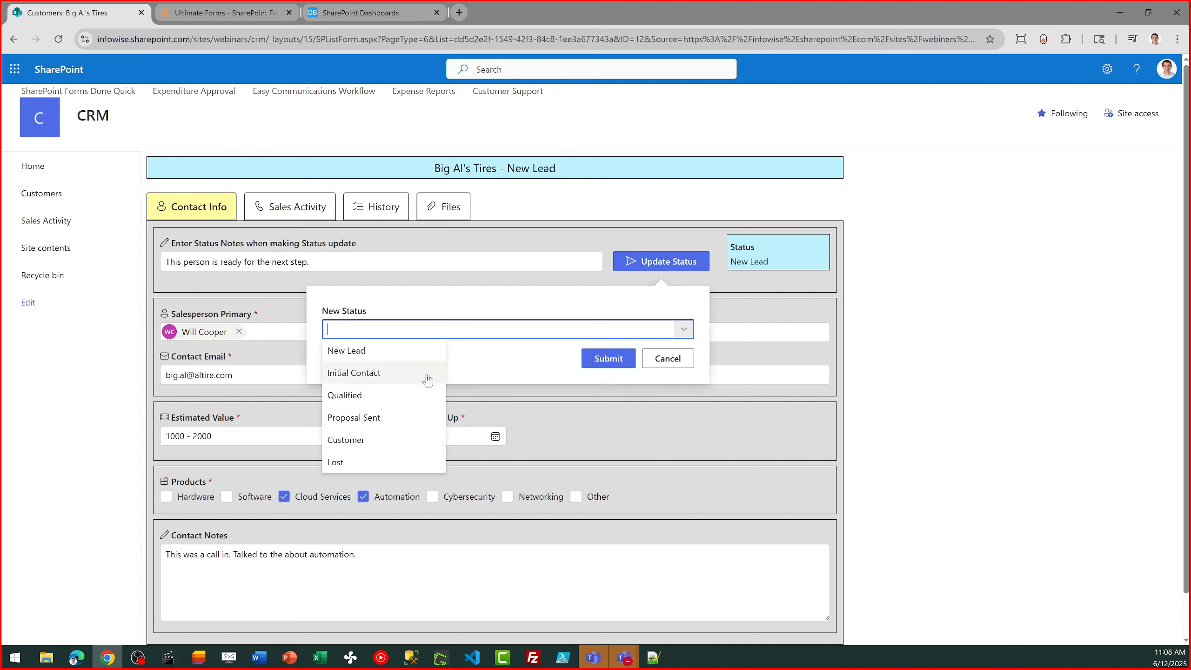
left_click(423, 397)
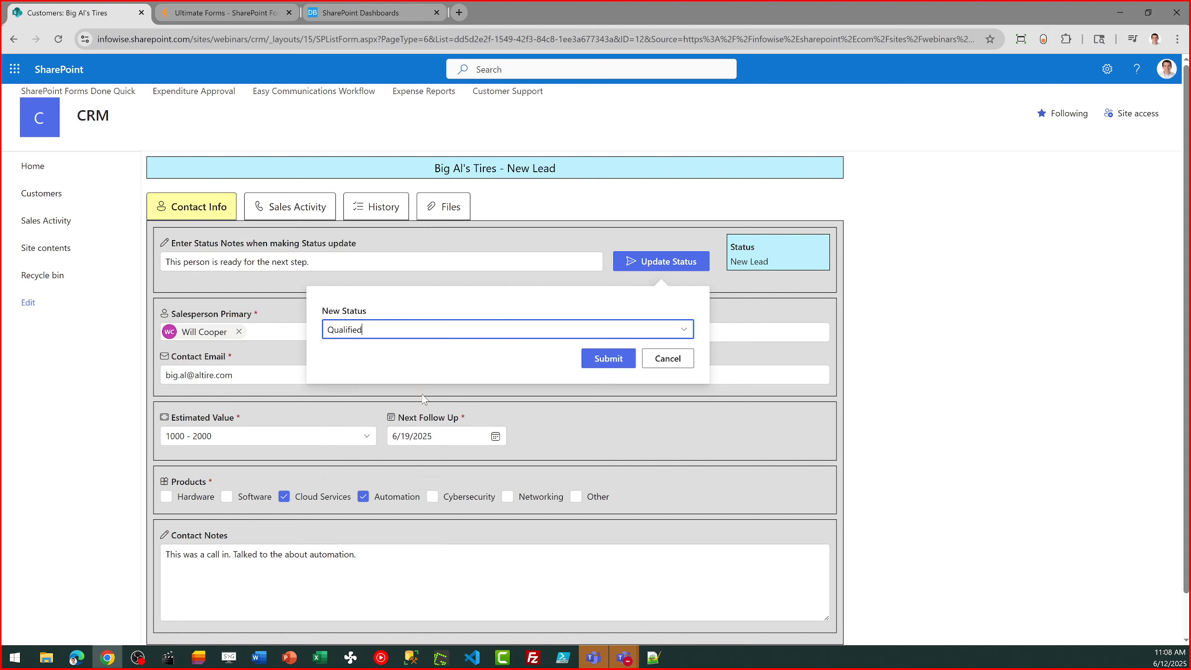
left_click(603, 364)
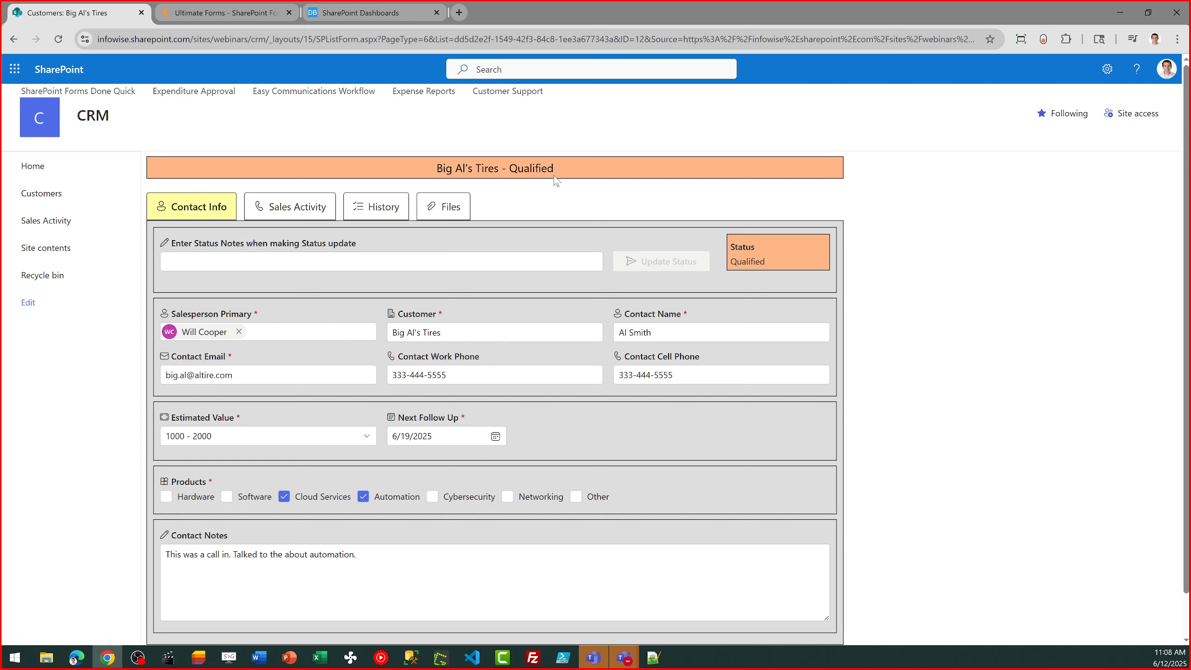
left_click(397, 211)
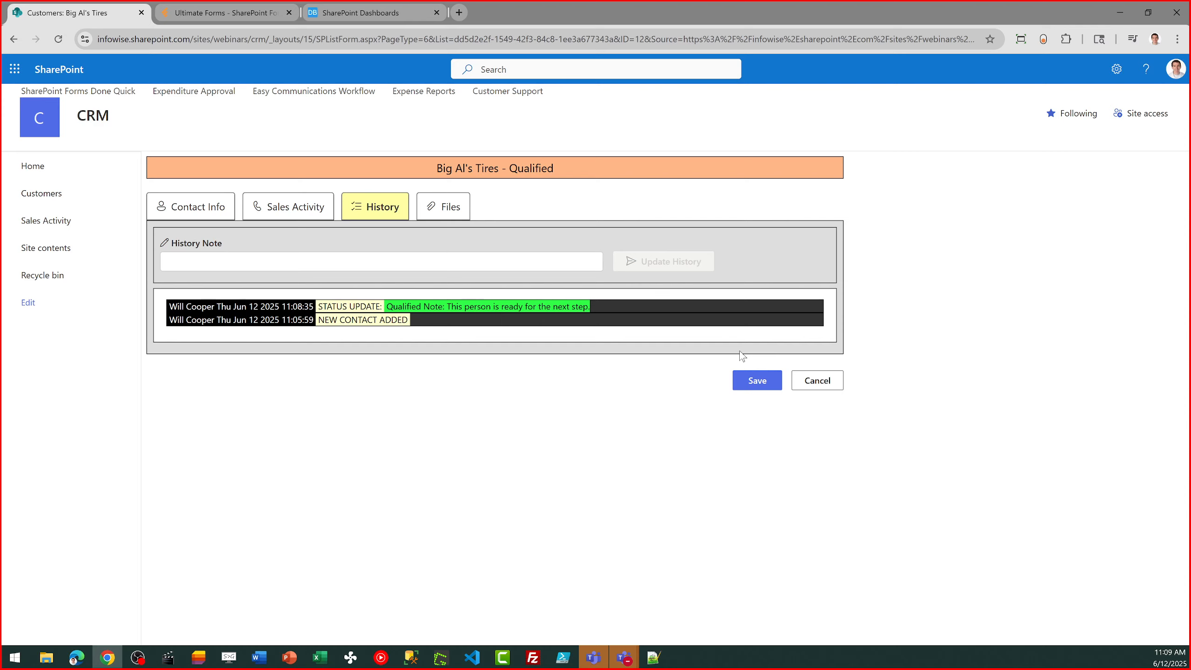
left_click(751, 381)
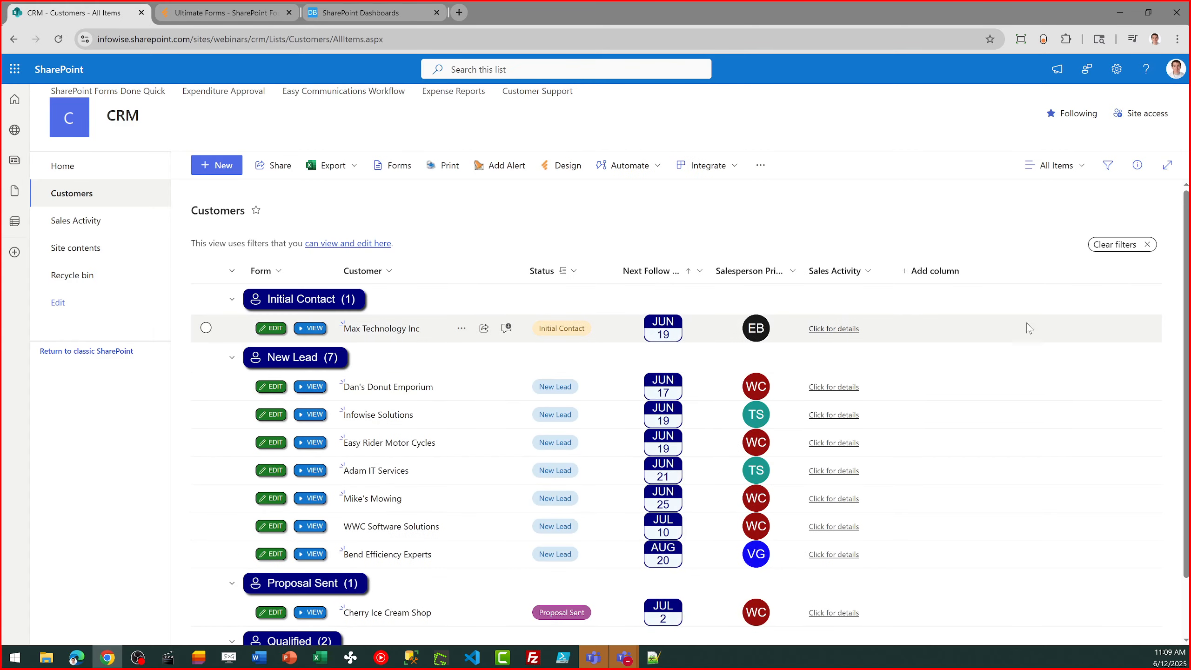
- Reopen Big Al's Tires for editing and set the status of its Intro Call sales activity to Complete
scroll(1184, 310, "down", 2)
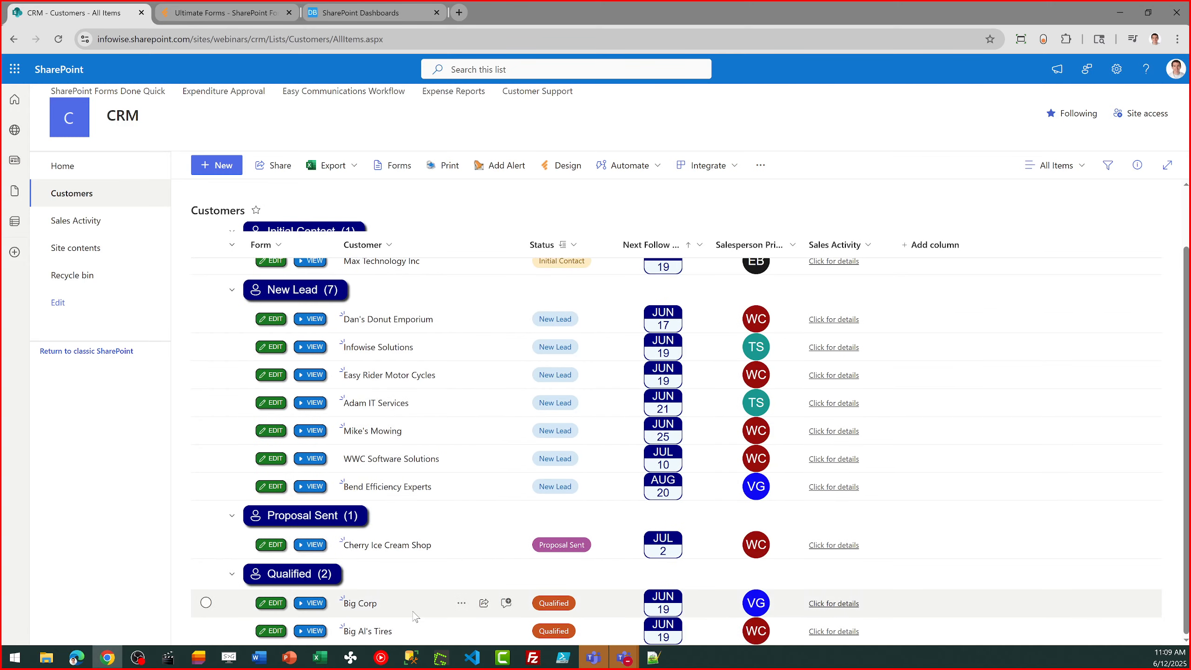
left_click(269, 631)
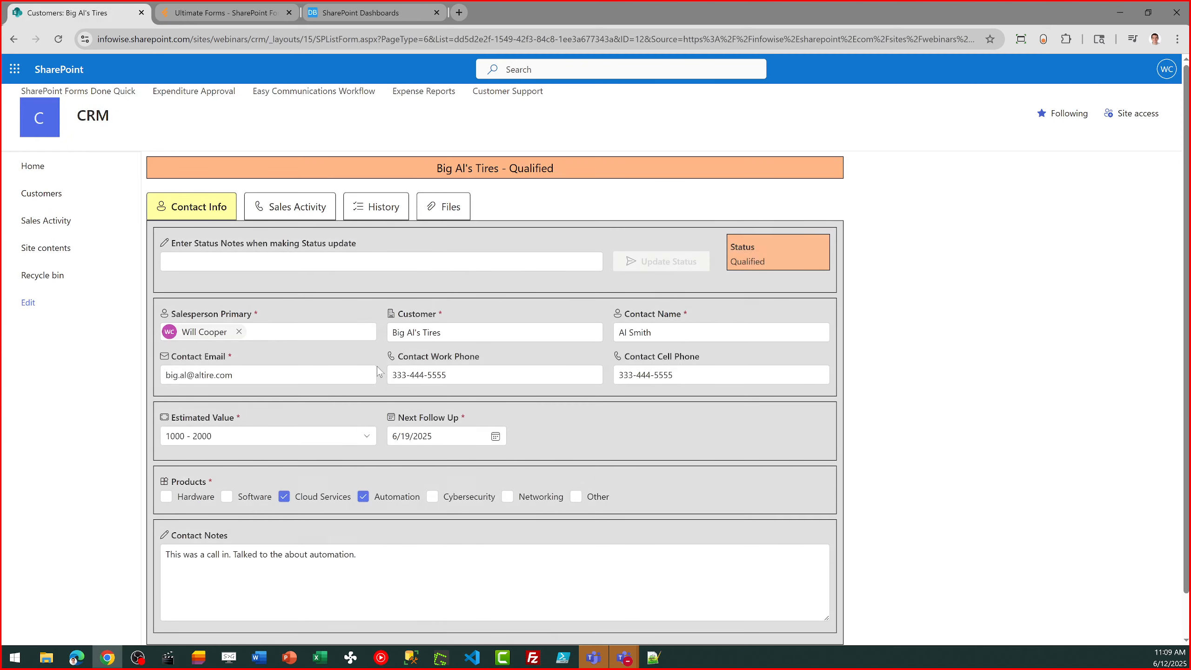
left_click(294, 210)
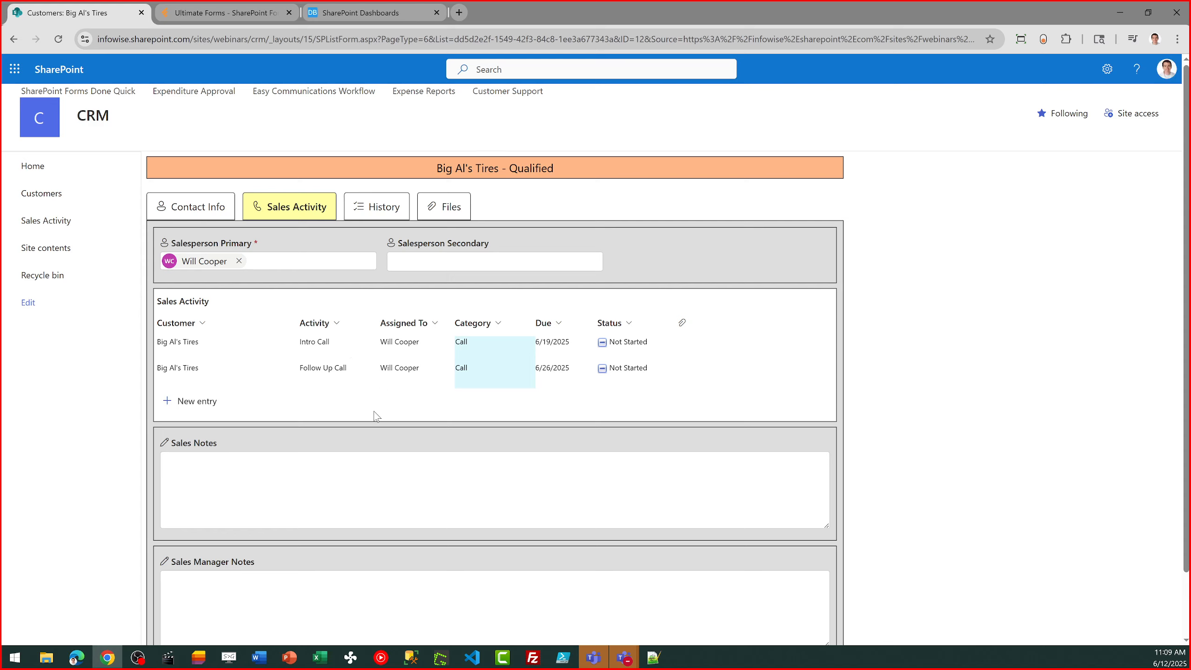
mouse_move(245, 345)
left_click(246, 342)
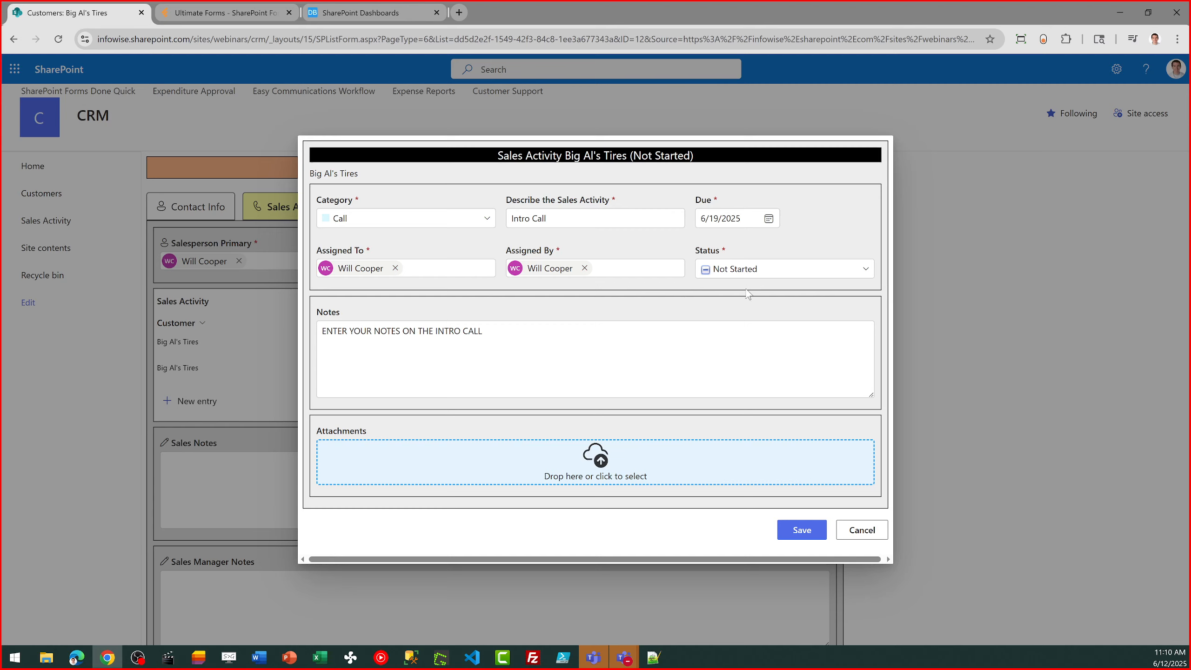
left_click(859, 276)
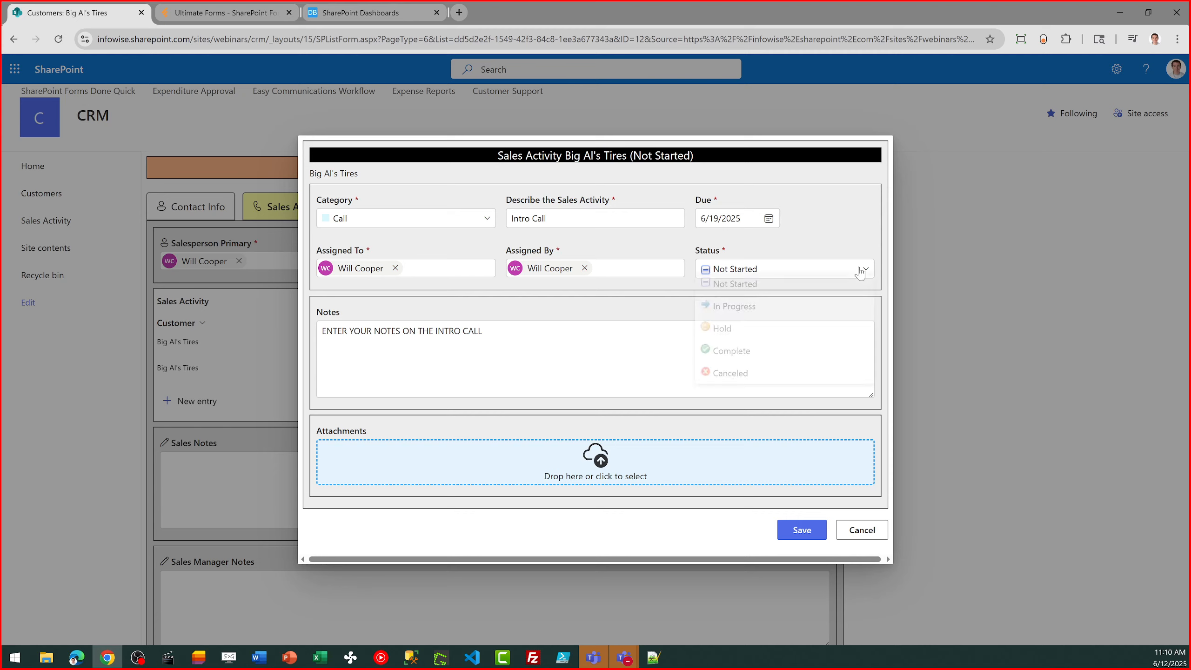
left_click(746, 353)
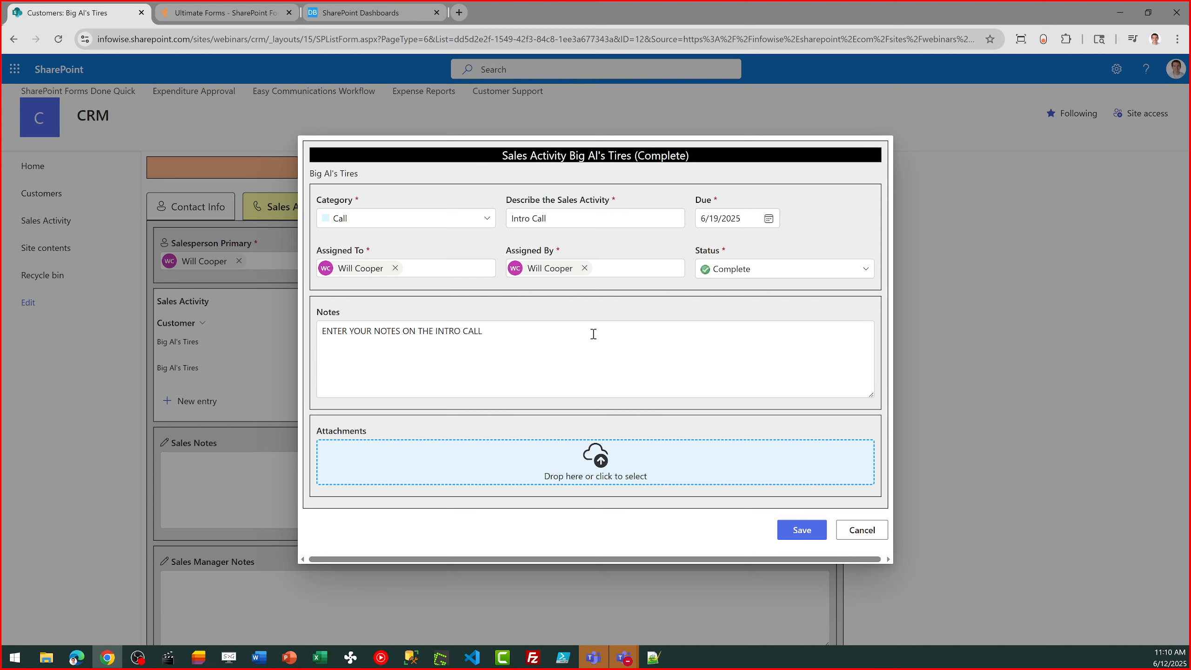
- Replace the Intro Call's placeholder notes with "Things went great." and save the activity
left_click_drag(594, 332, 295, 330)
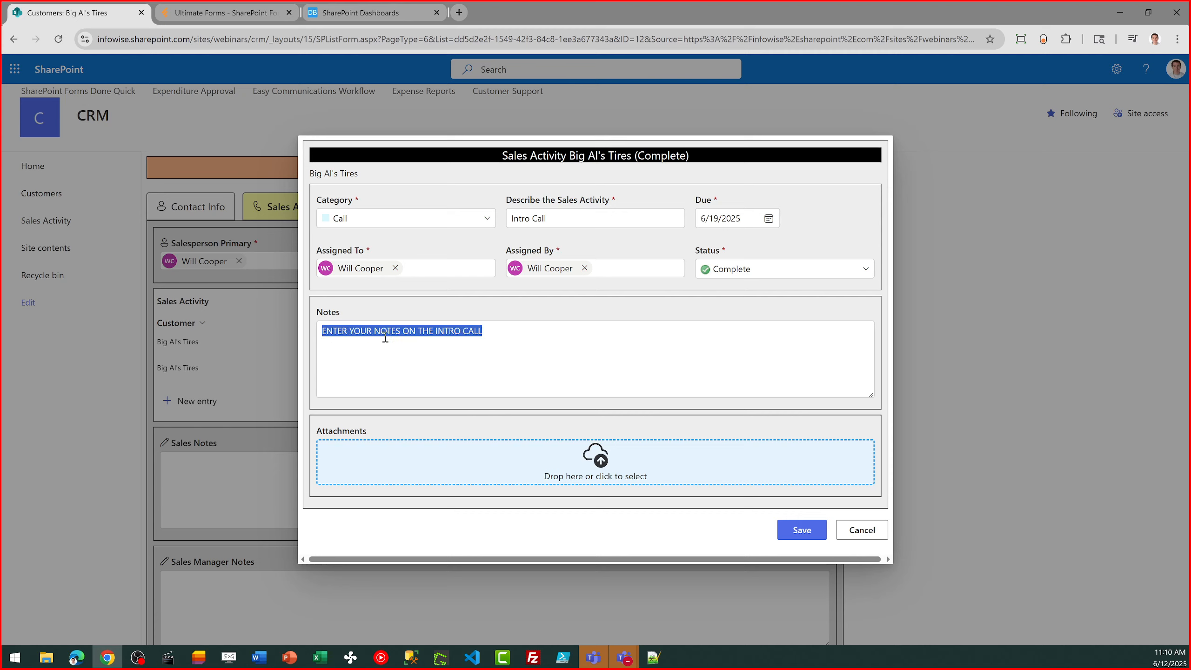
type("Things we")
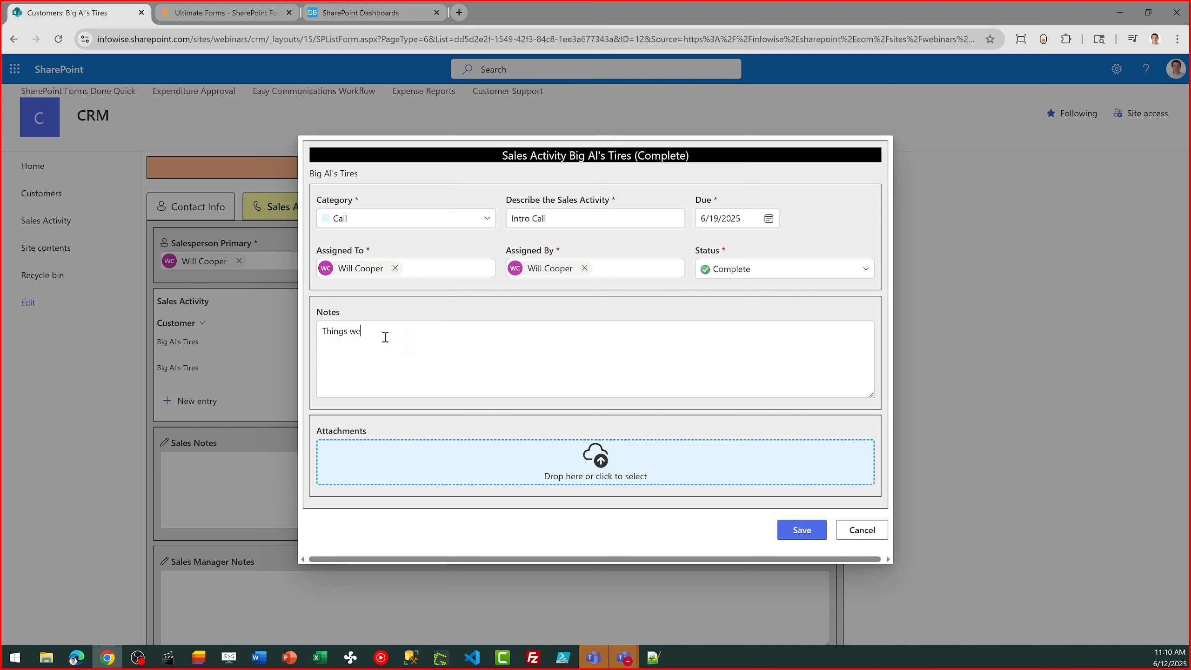
type("nt great.")
left_click(786, 540)
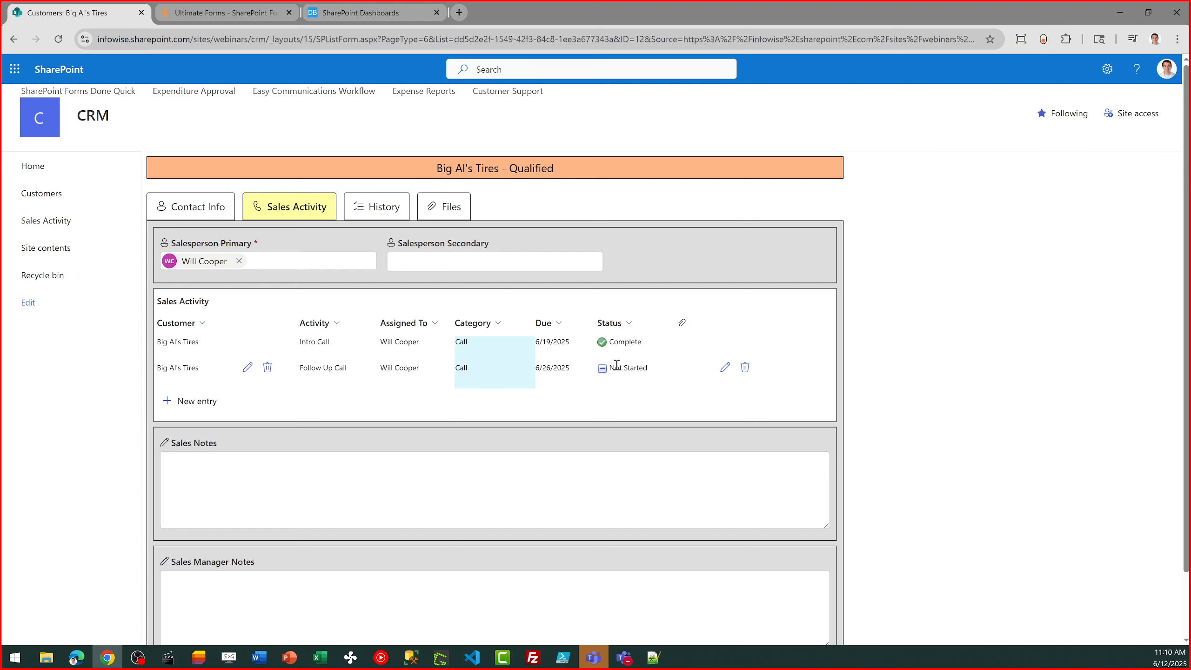
- Look over the customer's history and files, and start a new sales activity in the Email category
left_click(362, 212)
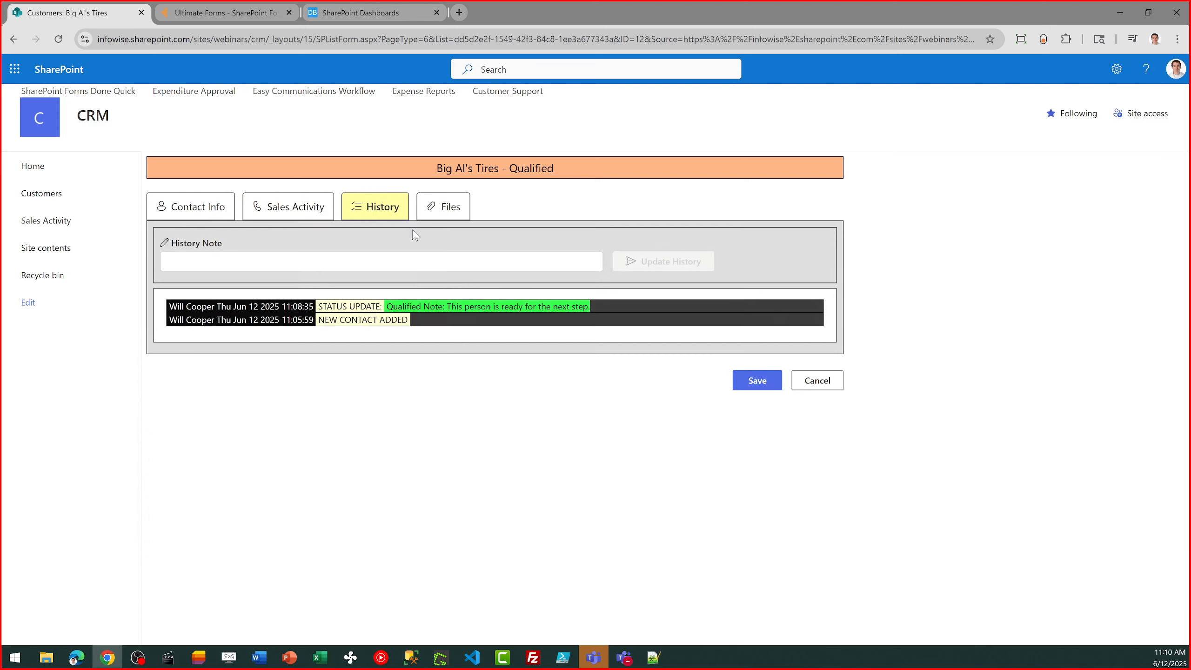
left_click(444, 211)
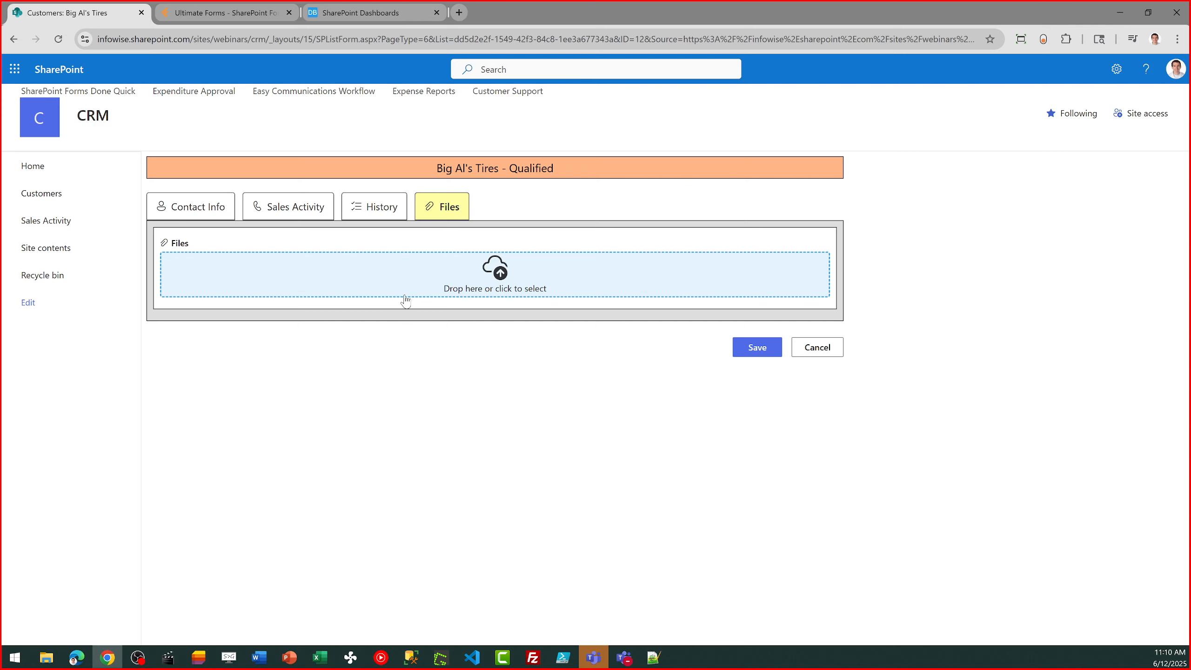
left_click(319, 209)
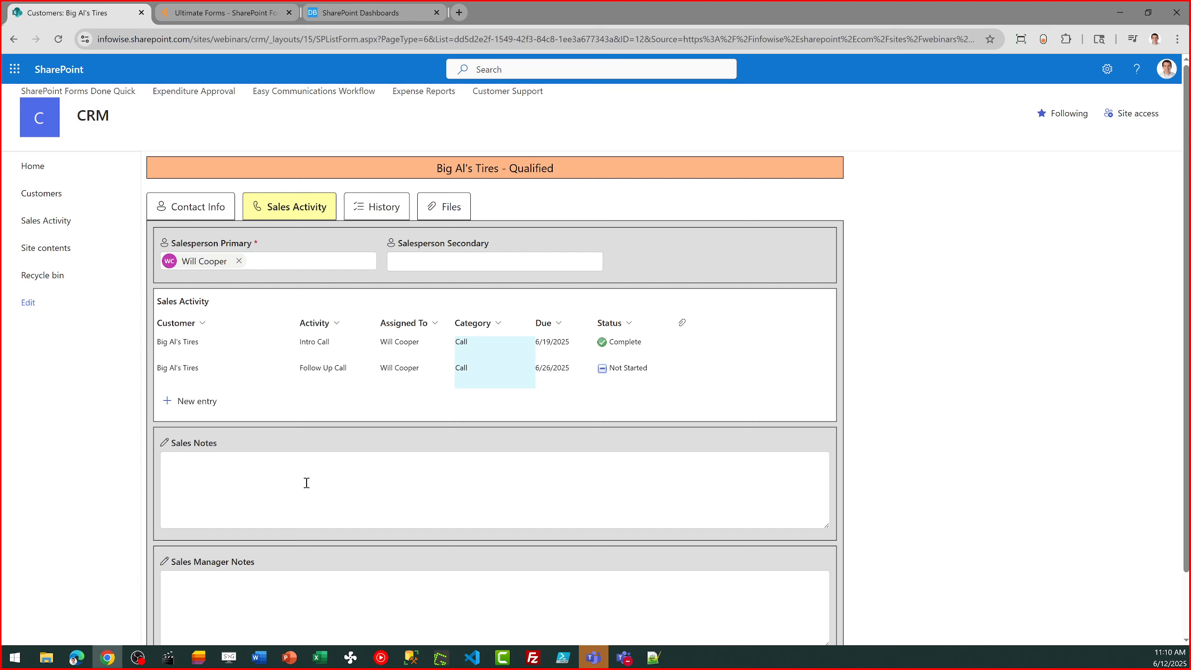
left_click(211, 403)
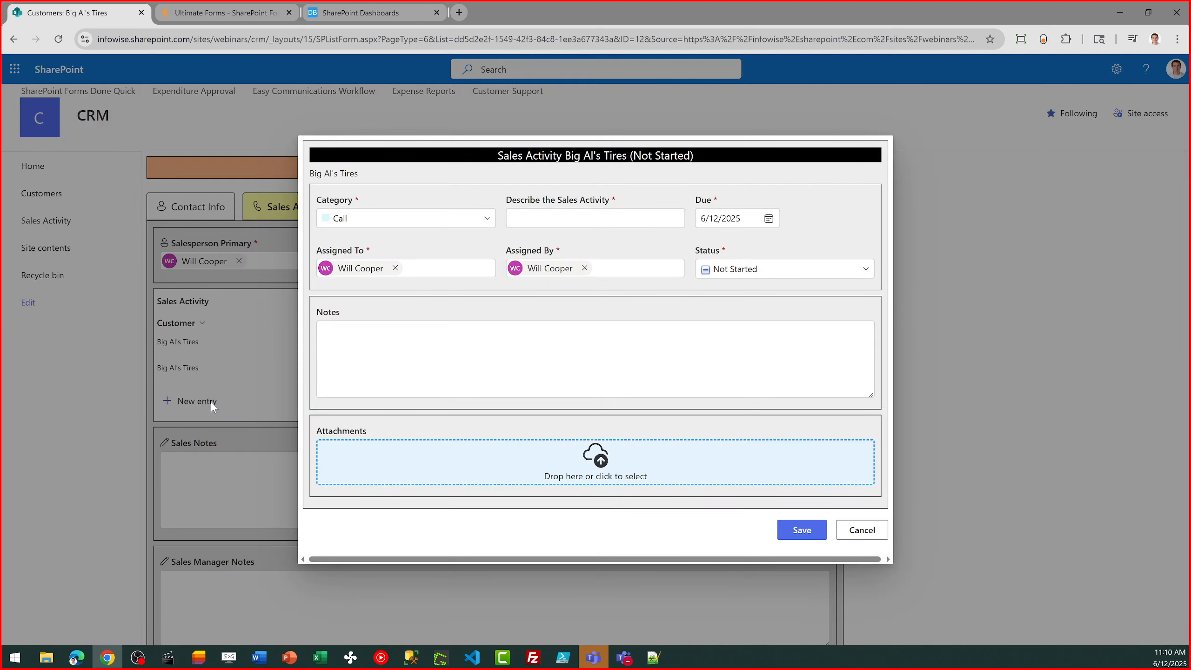
left_click(448, 225)
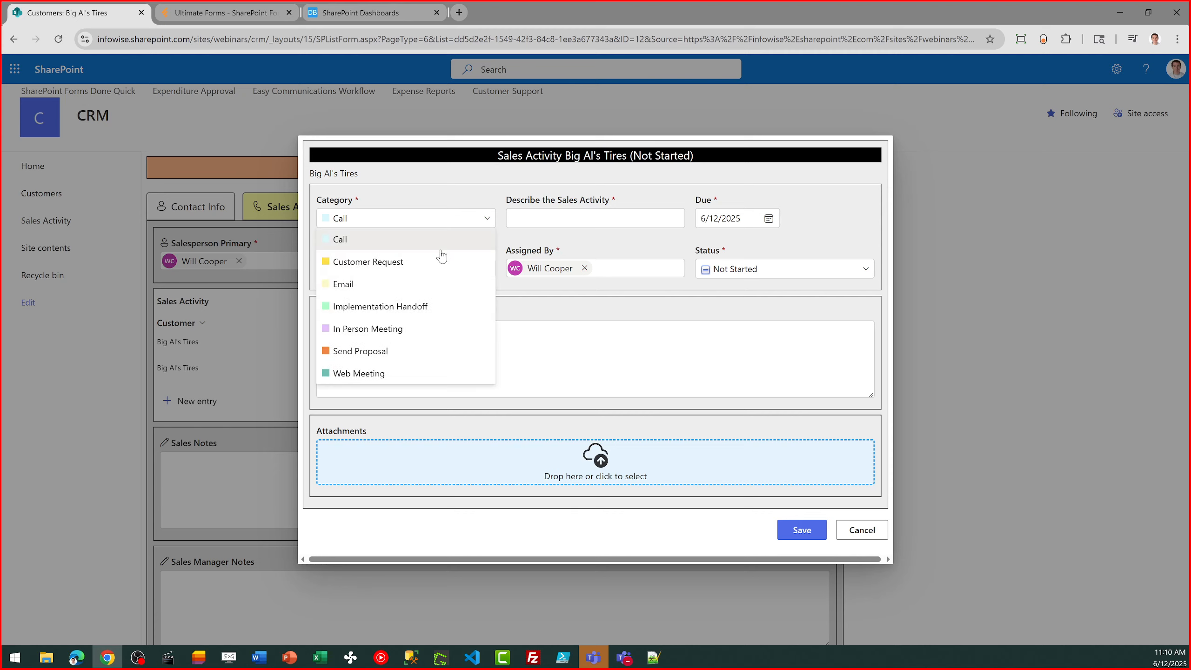
left_click(421, 289)
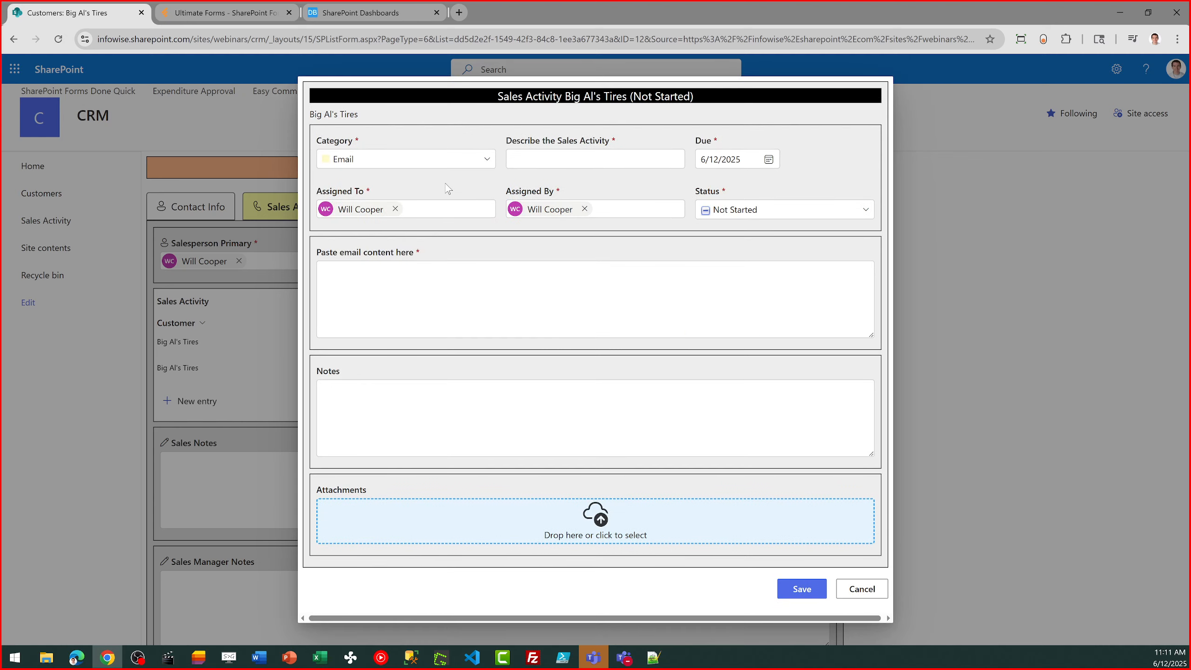
- Describe the new email activity as "Follow up on pricing" and set its status to Complete
left_click(594, 159)
type("Follow up on pricing")
left_click(866, 211)
left_click(784, 300)
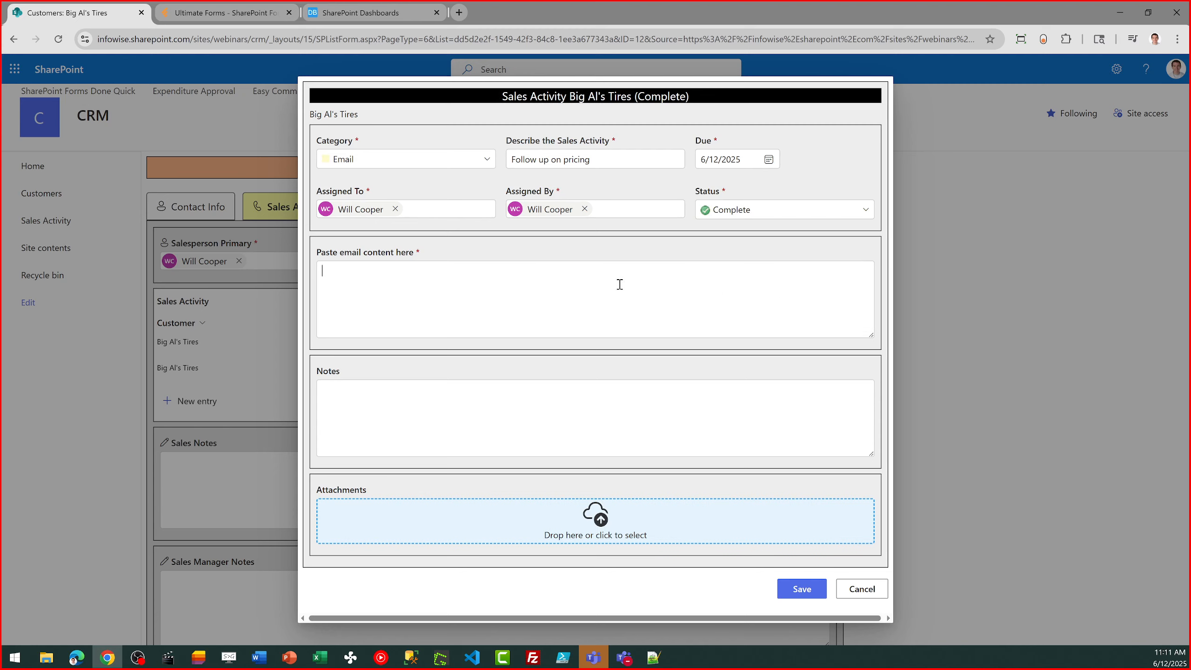
- Fill the email content with the line "Hi Thanks for your interest." repeated on five lines
left_click(605, 295)
type("Hi Thanks for your interest.")
key("ctrl+a")
key("ctrl+c")
key("Right")
key("Return")
key("ctrl+v")
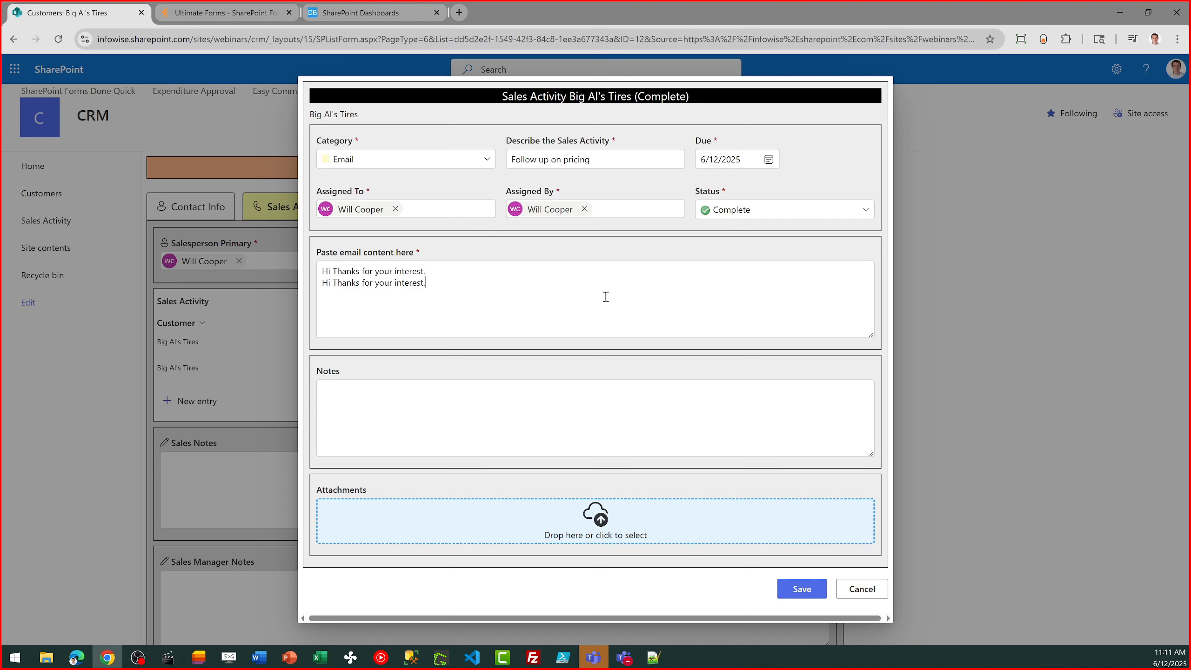
key("Return")
key("ctrl+v")
key("Return")
key("ctrl+v")
key("Return")
key("ctrl+v")
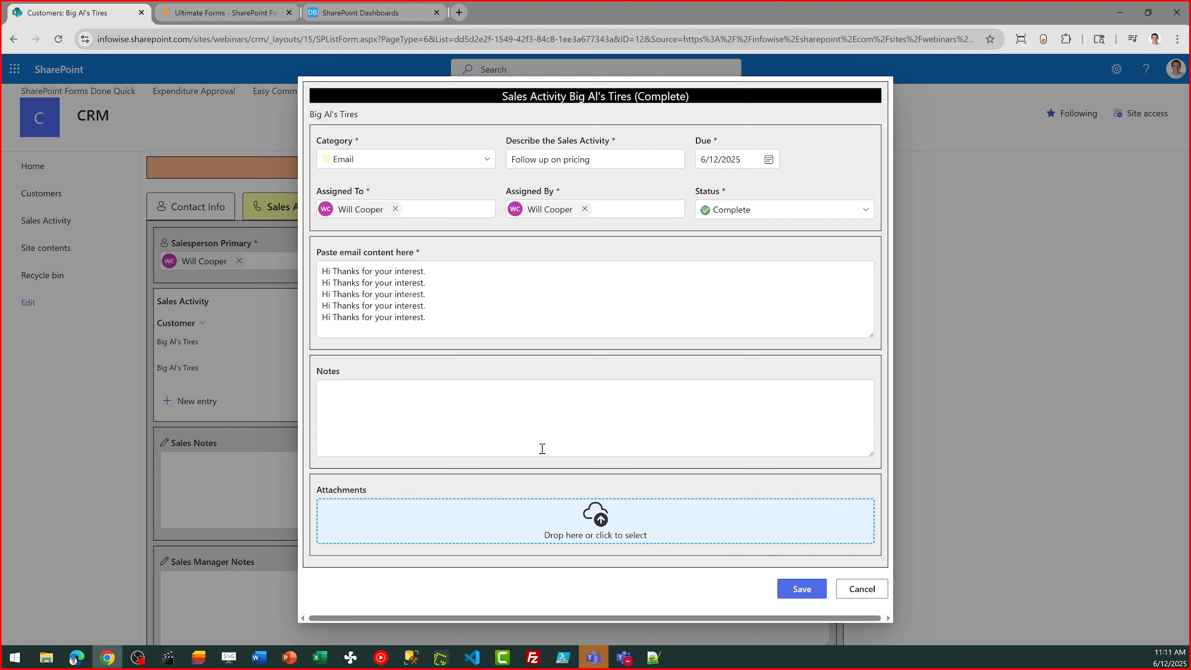
- Save the "Follow up on pricing" email activity for Big Al's Tires
left_click(806, 593)
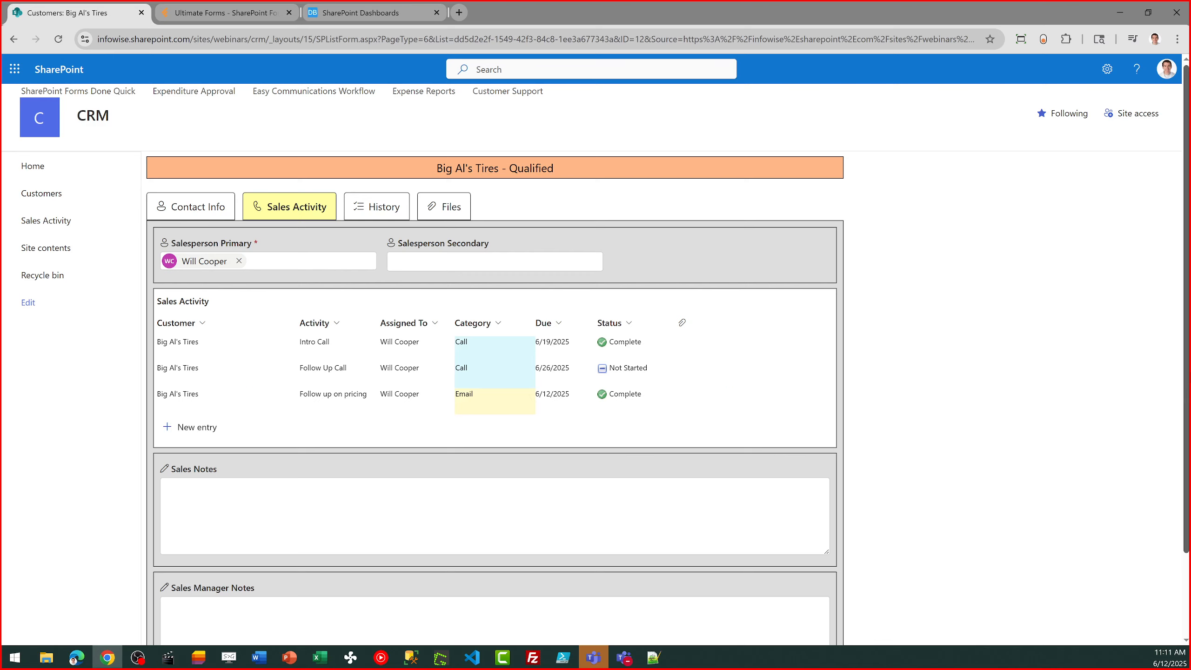
- Enter "Please make sure you make calls every other day. Thanks!" as the Sales Manager Notes and save the customer record
scroll(1188, 351, "down", 1)
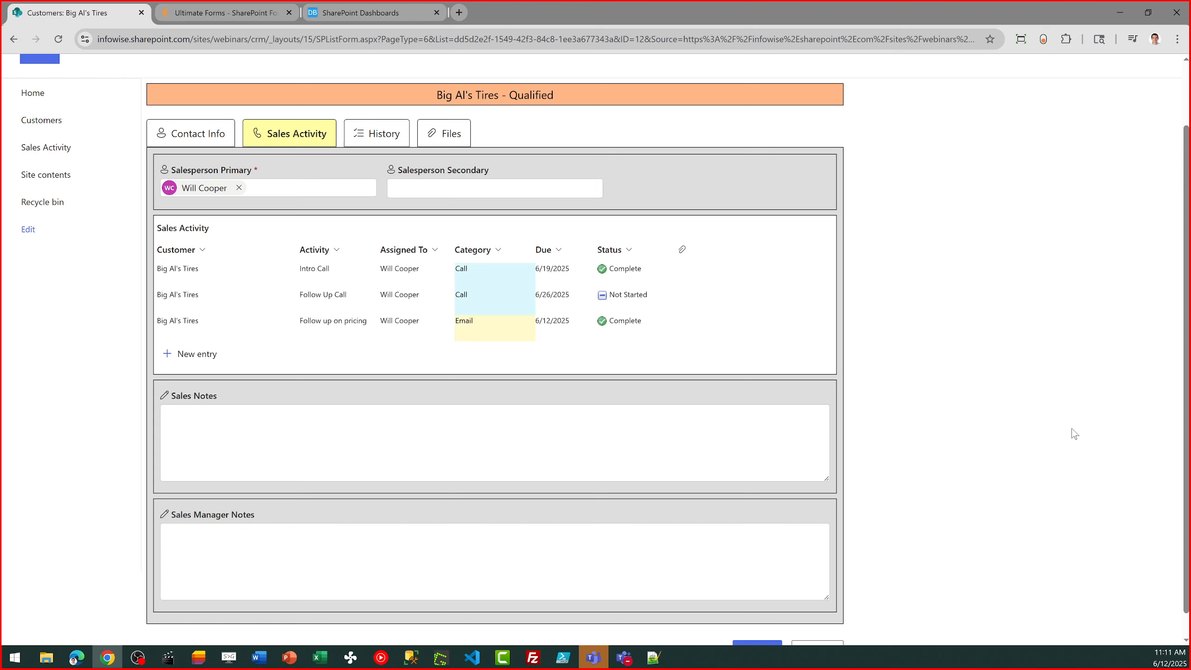
left_click(469, 415)
left_click(283, 537)
type("Please make sure you make calls every oth")
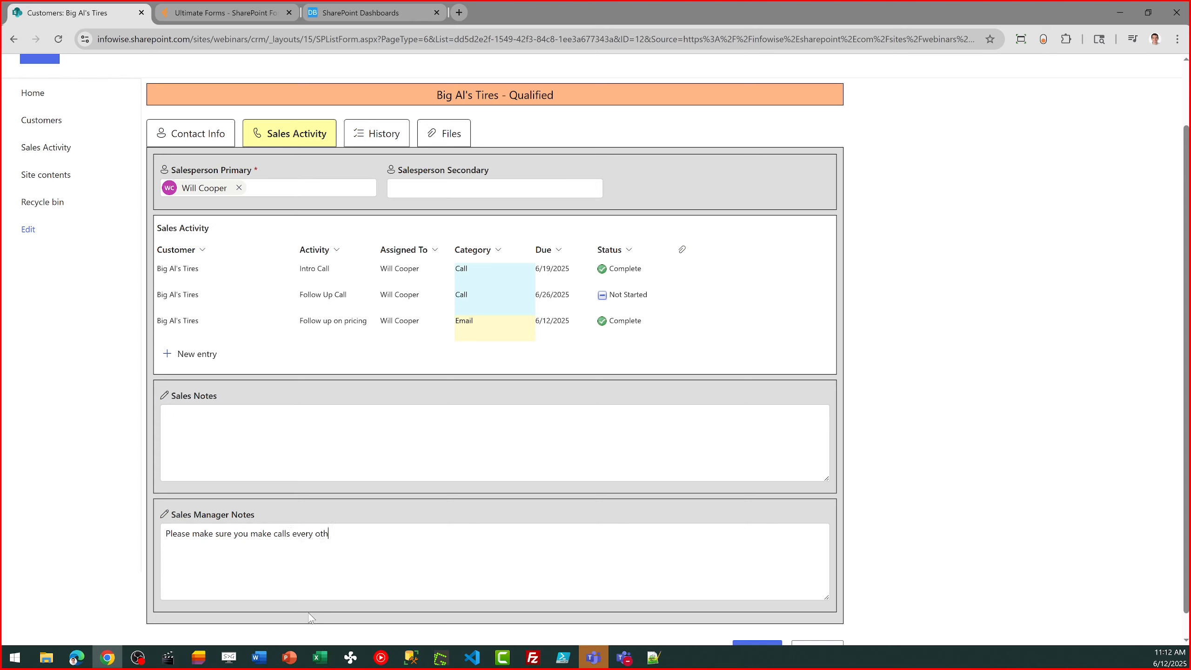
type("er day. Thanks!")
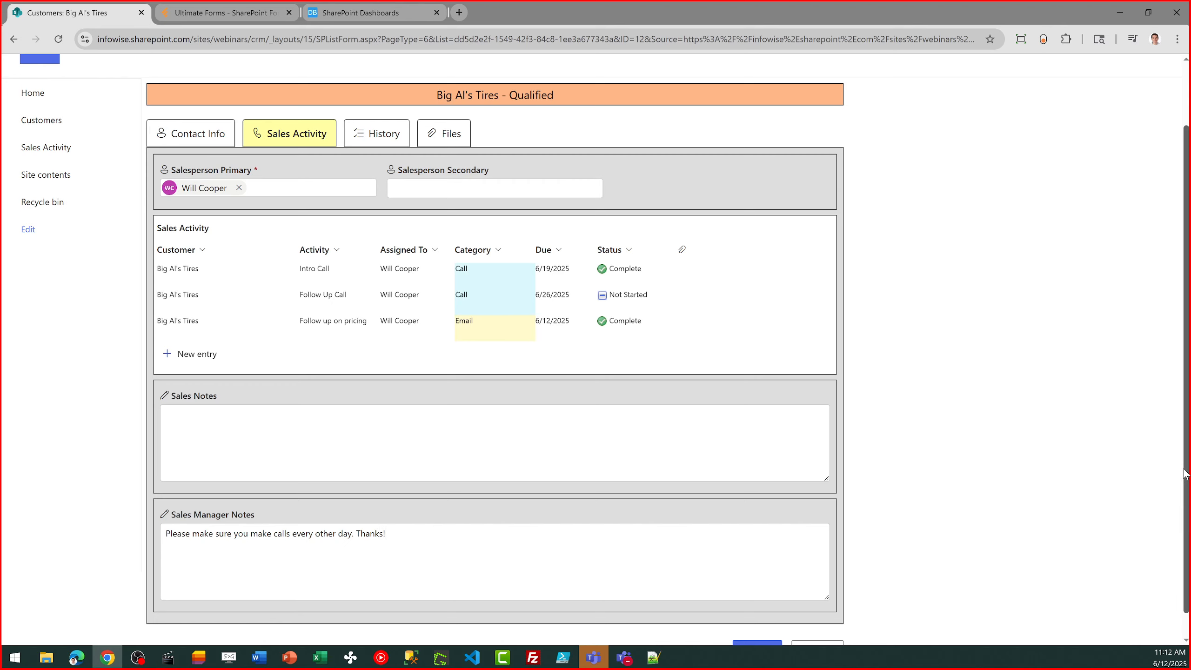
scroll(963, 622, "down", 1)
left_click(756, 622)
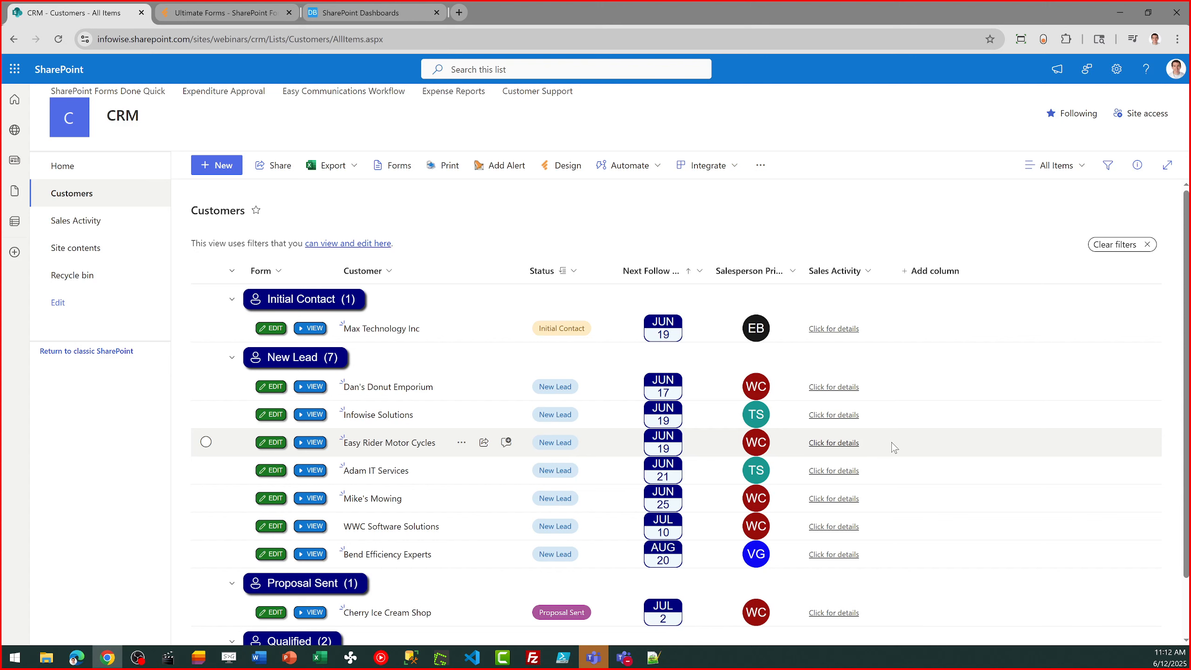
- Expand the sales activity details for Big Al's Tires in the Customers list and look over its activities
scroll(1188, 451, "down", 1)
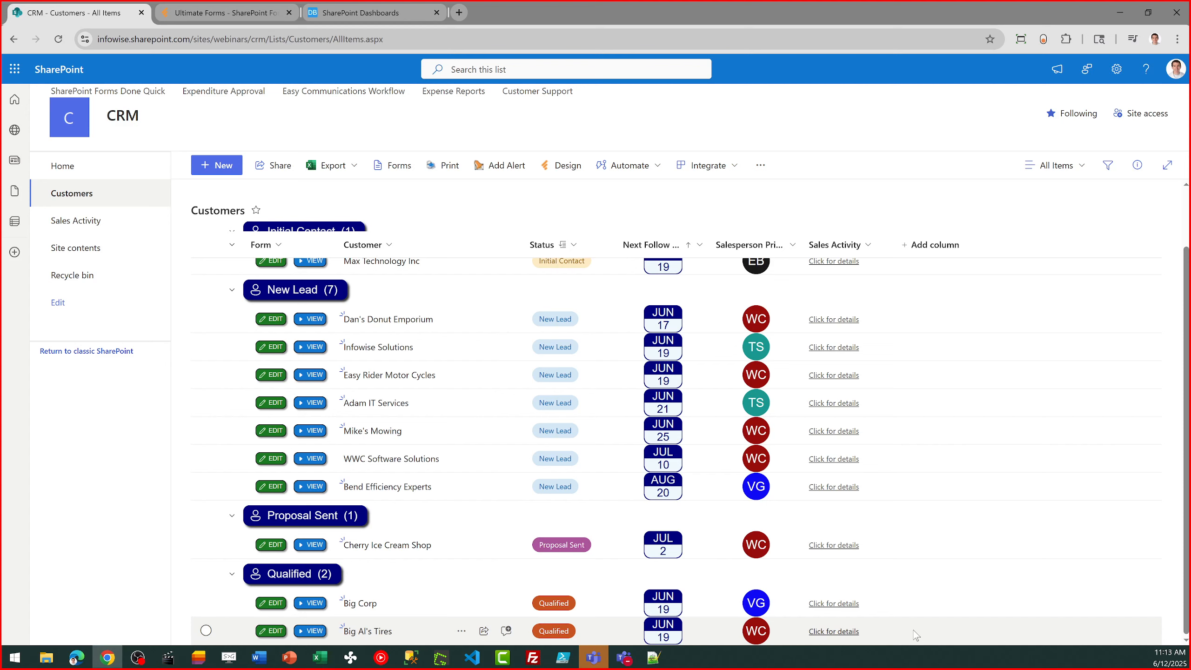
left_click(847, 634)
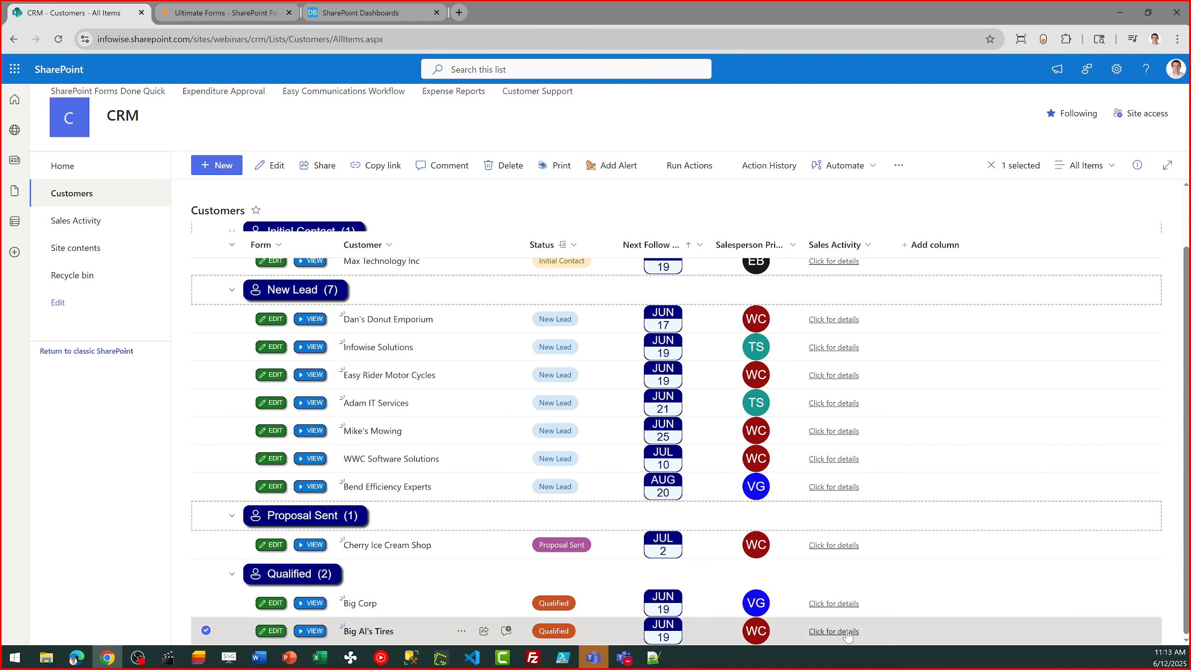
left_click(847, 635)
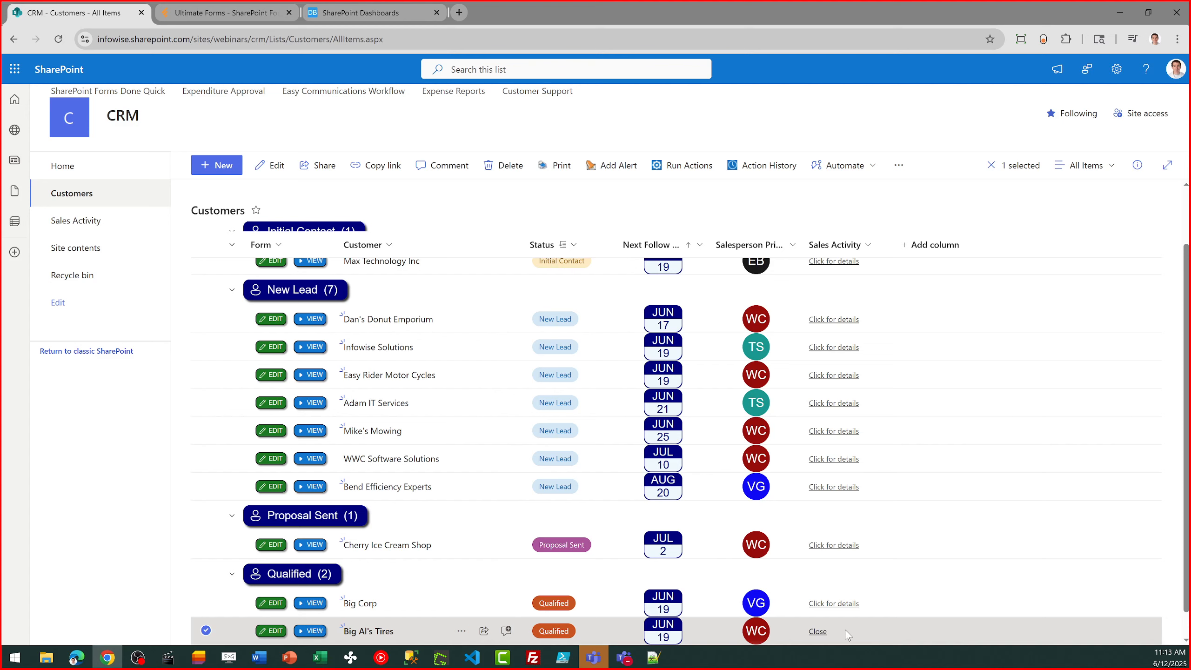
left_click_drag(1187, 434, 1187, 518)
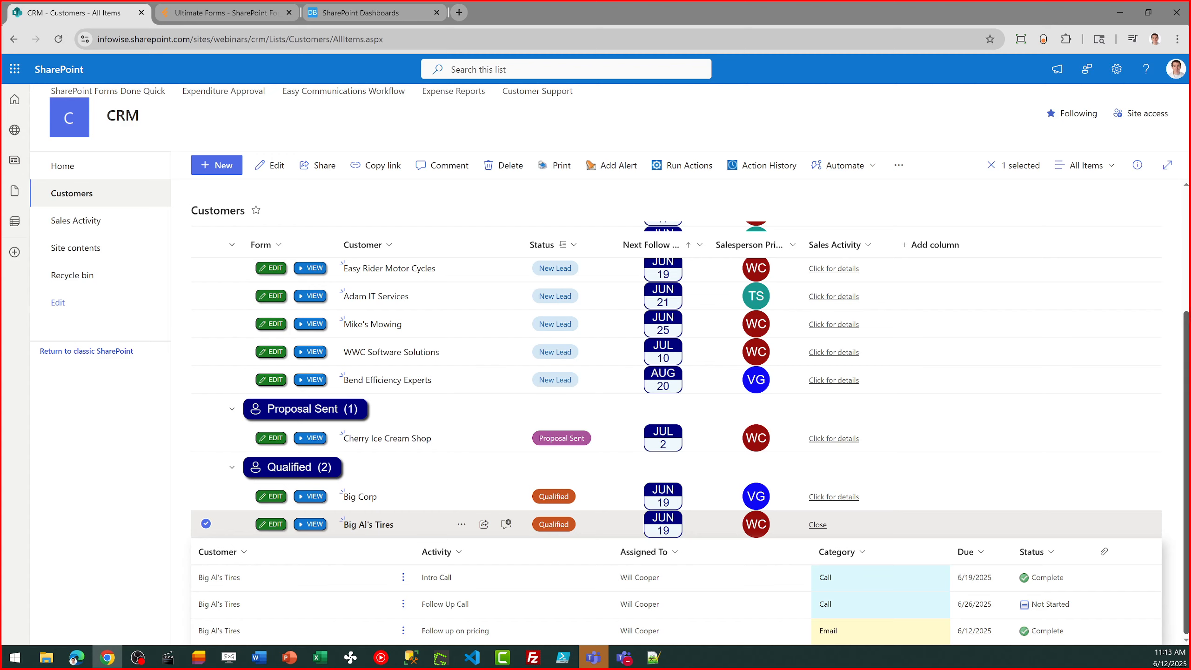
scroll(675, 422, "up", 5)
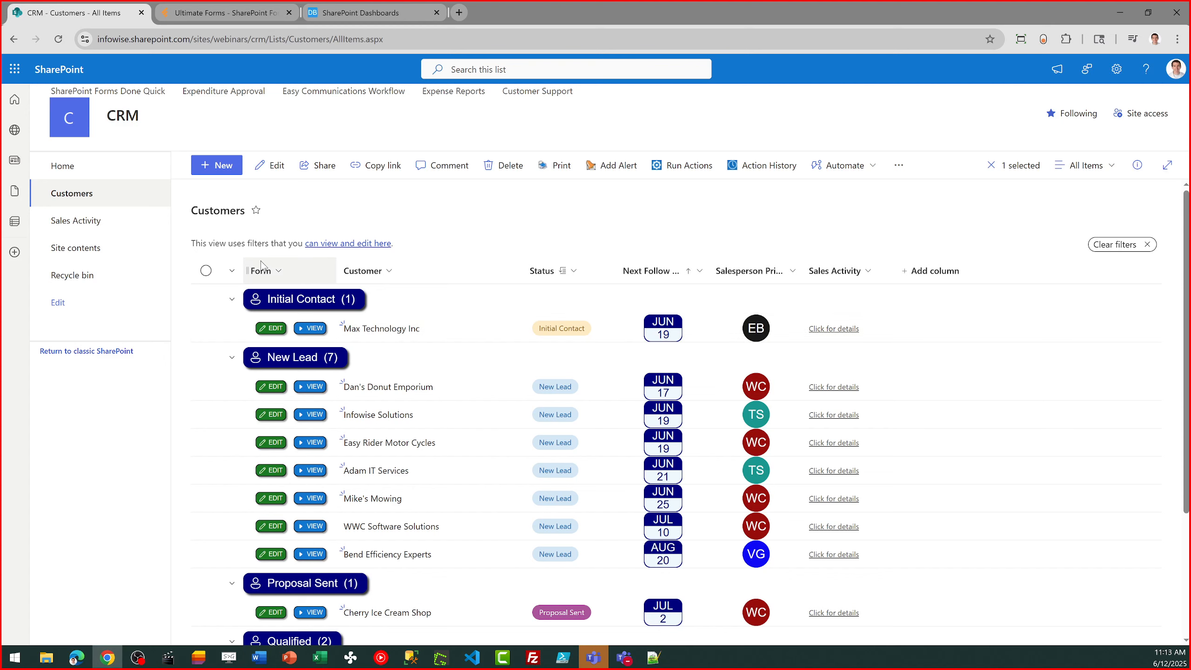
- Go to the CRM home page and look over the Onboarded Customers and All Sales Activity views
left_click(60, 167)
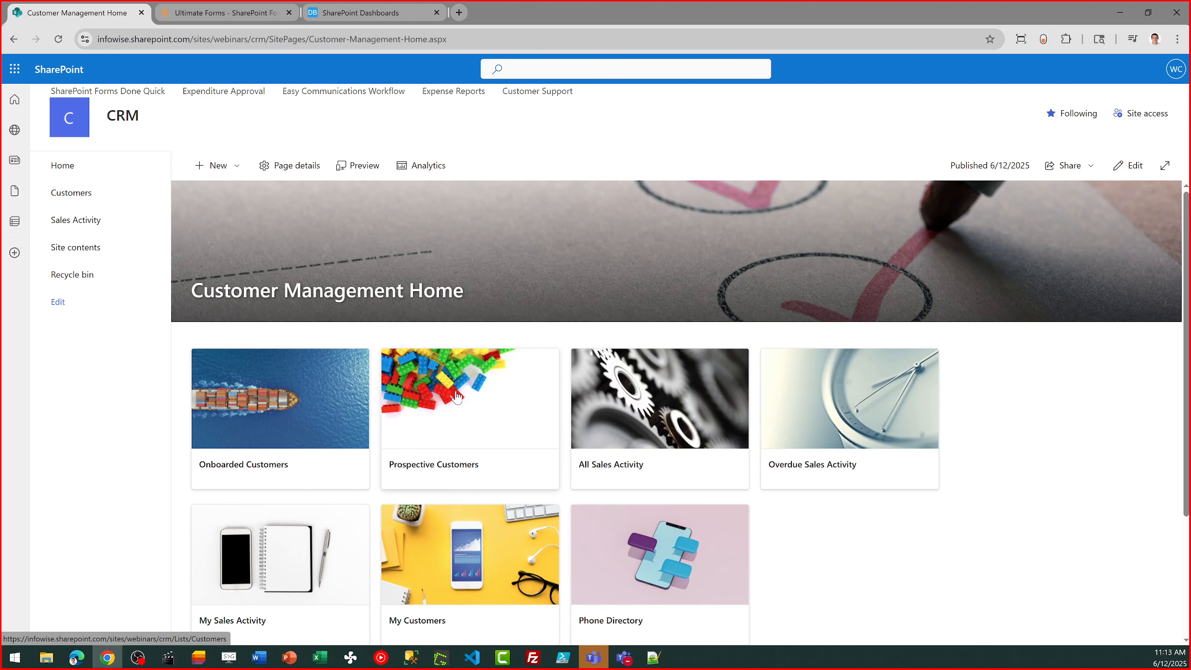
left_click(293, 411)
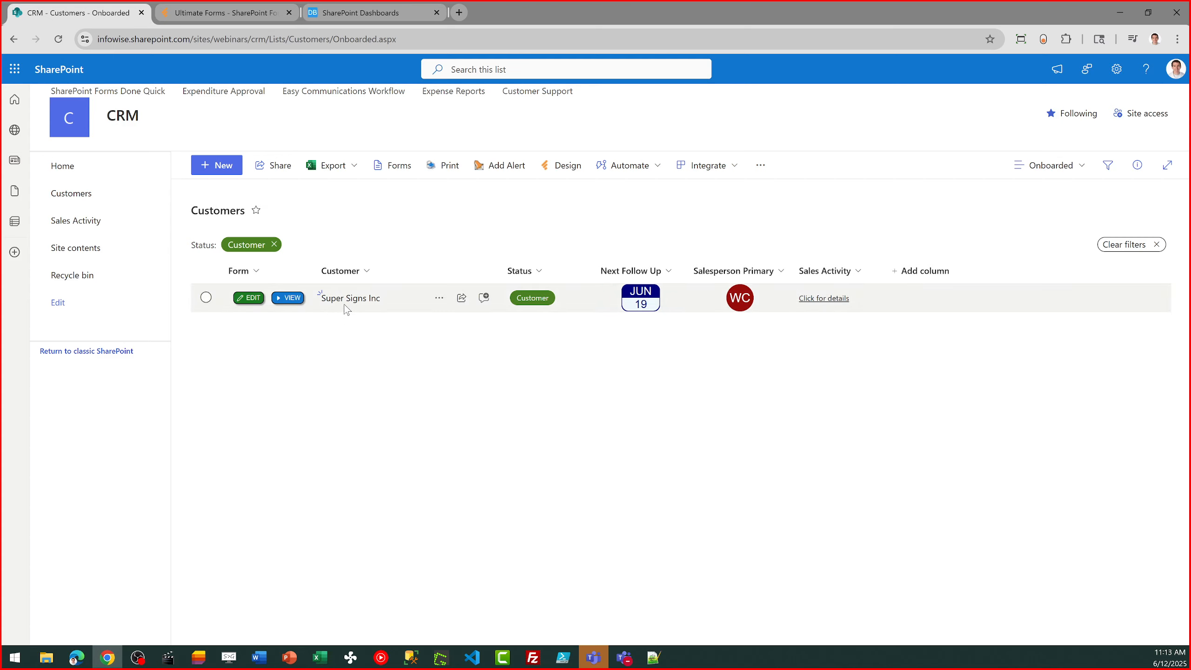
left_click(13, 39)
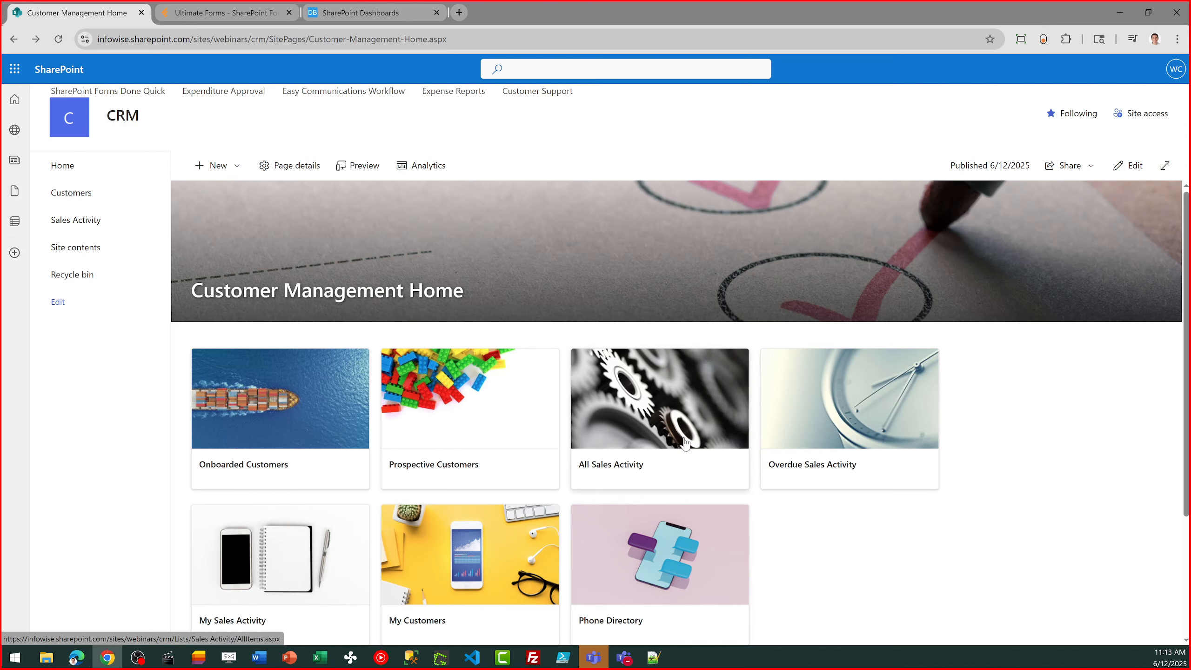
left_click(661, 409)
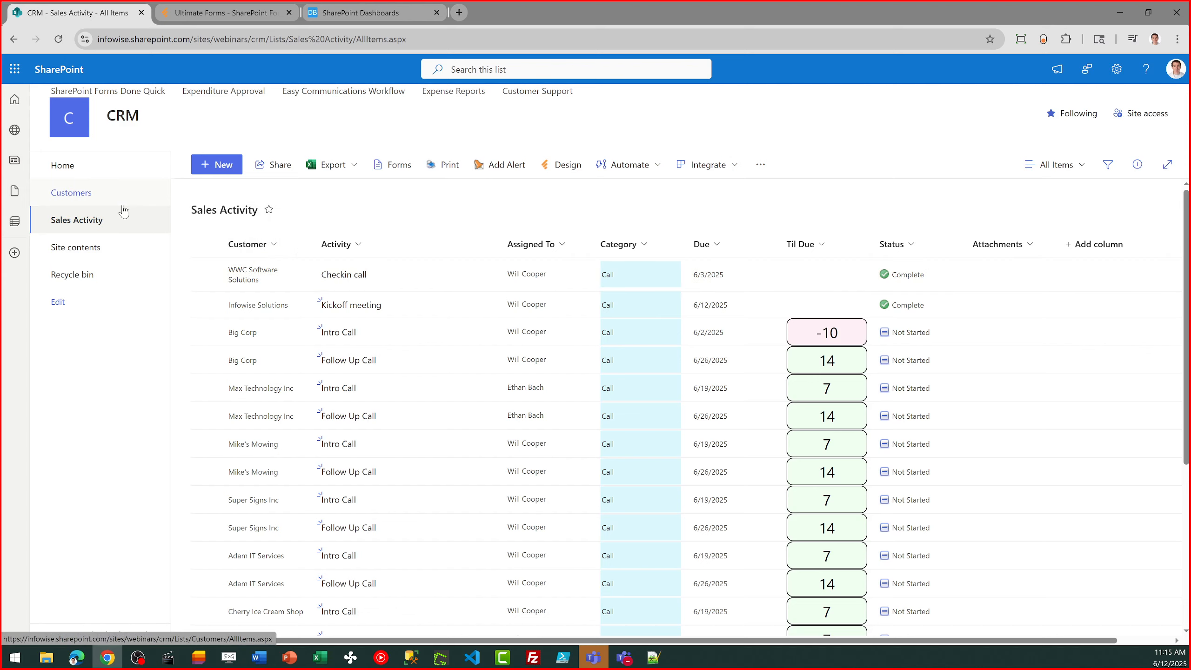
- Return to the CRM home page and look over the Overdue Sales Activity and My Sales Activity views
left_click(67, 172)
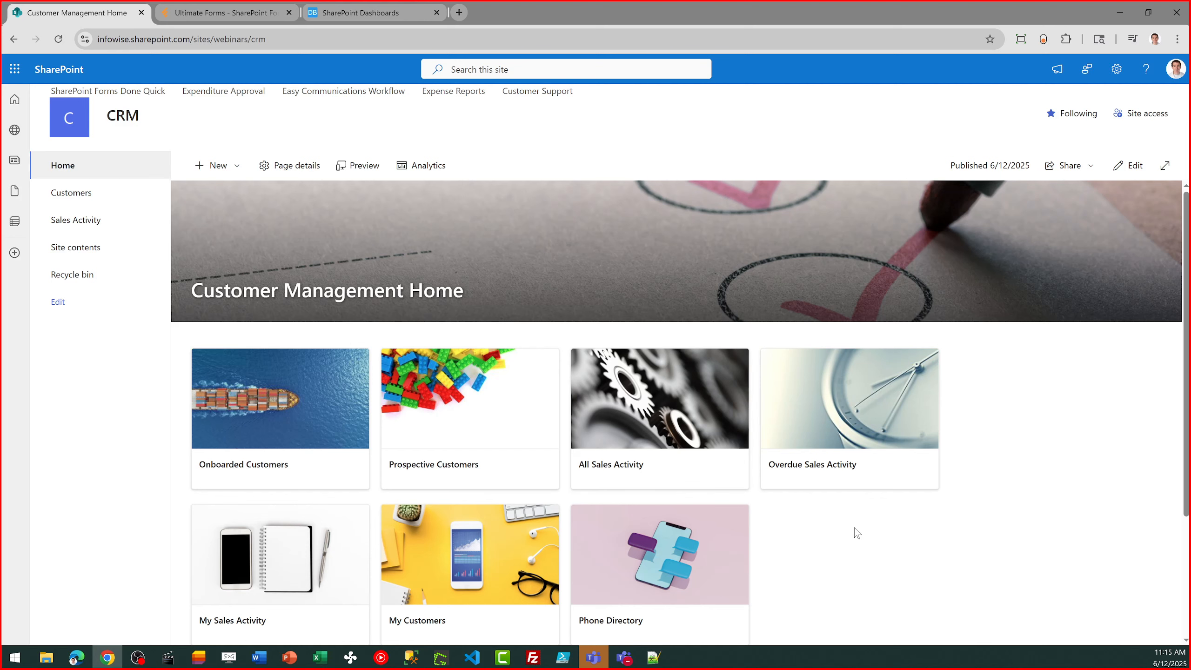
left_click(853, 418)
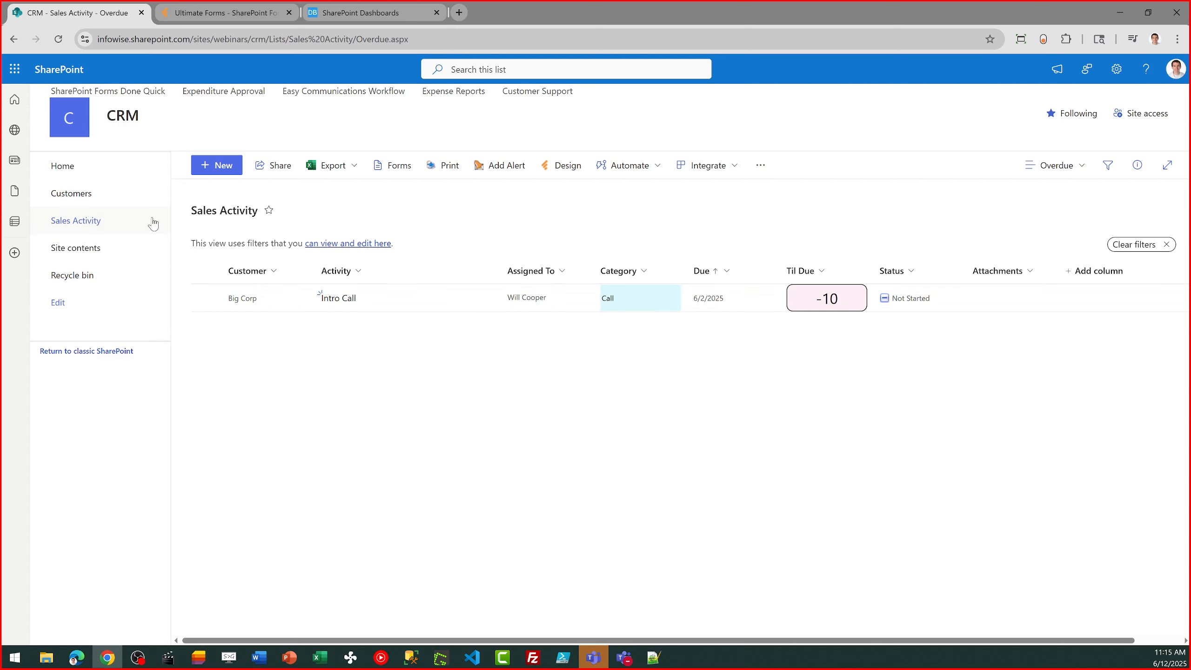
left_click(83, 167)
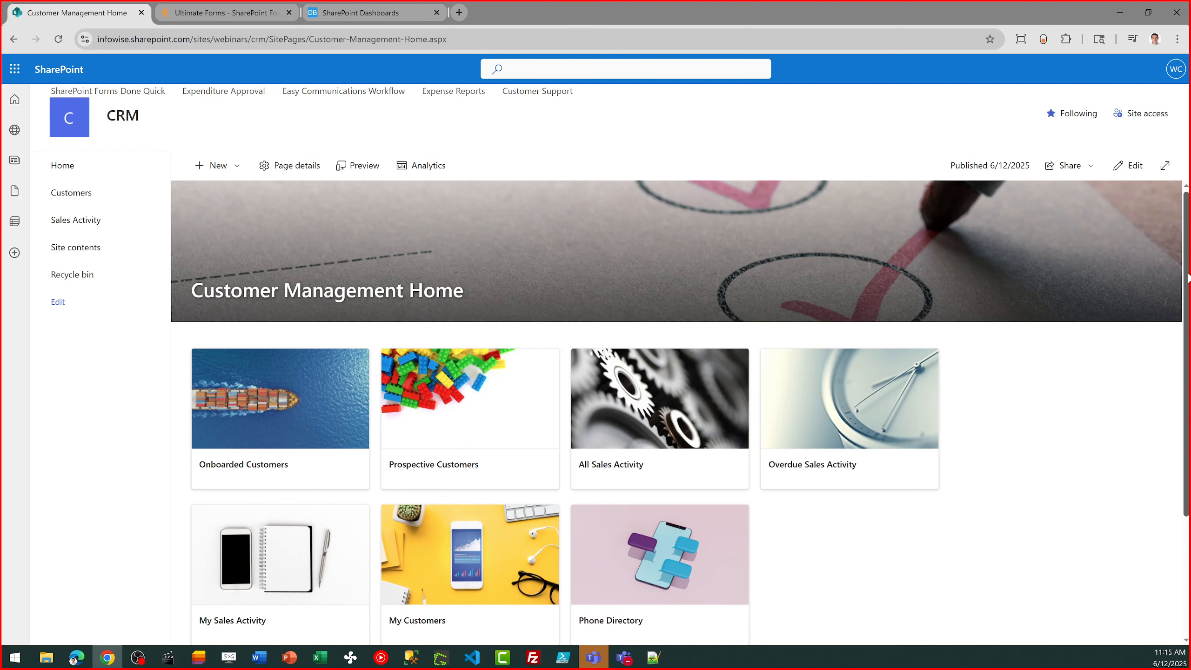
scroll(1188, 276, "down", 1)
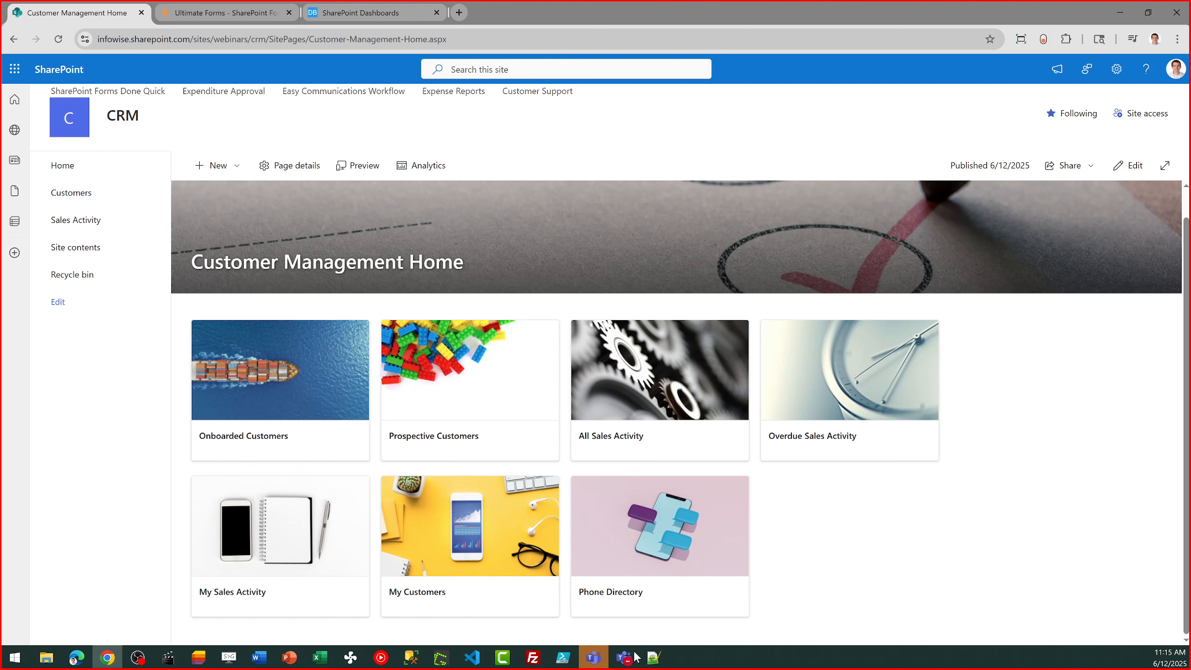
left_click(276, 523)
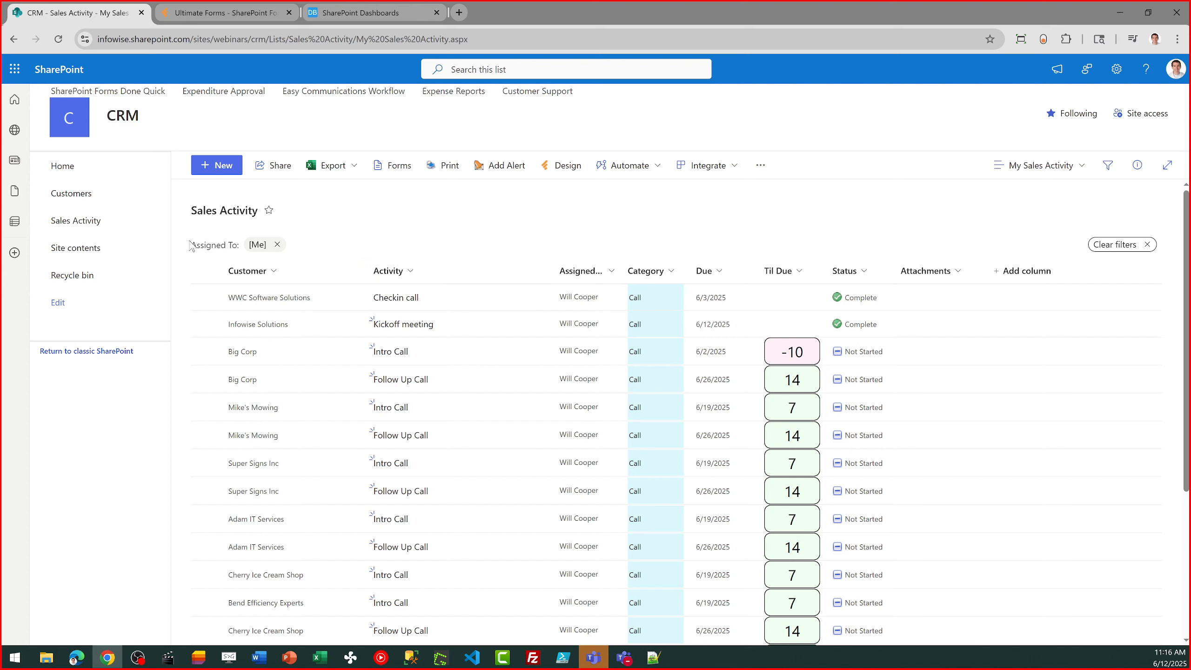
- Return to the CRM home page and look over the My Customers view
left_click(60, 174)
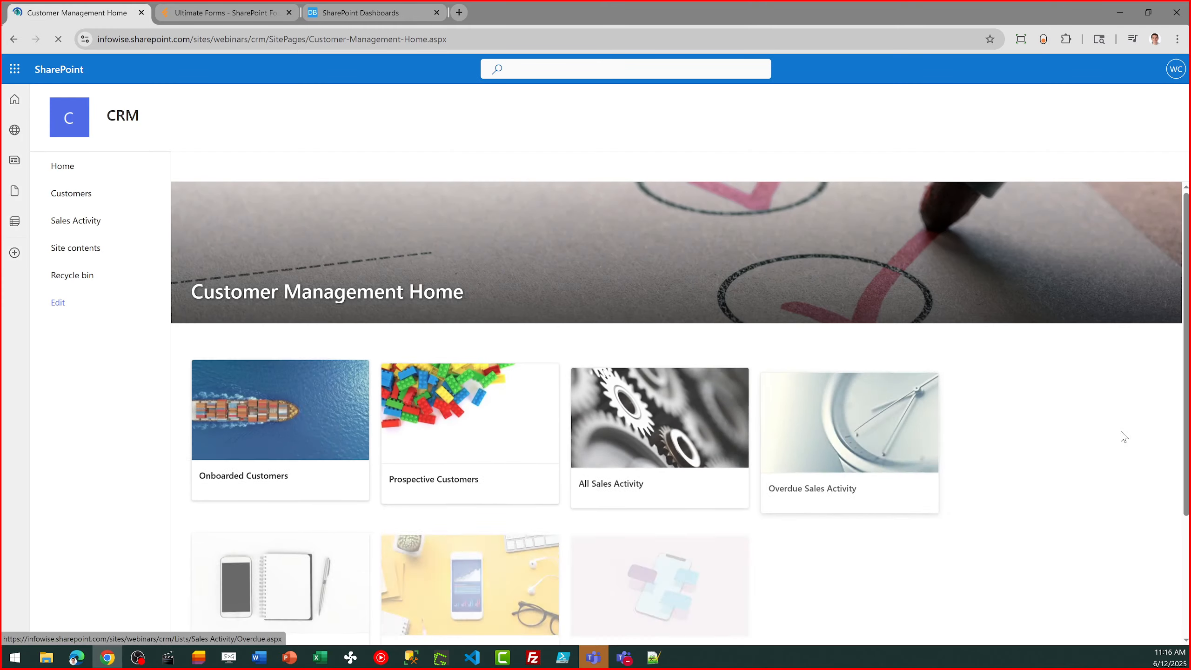
scroll(1148, 450, "down", 1)
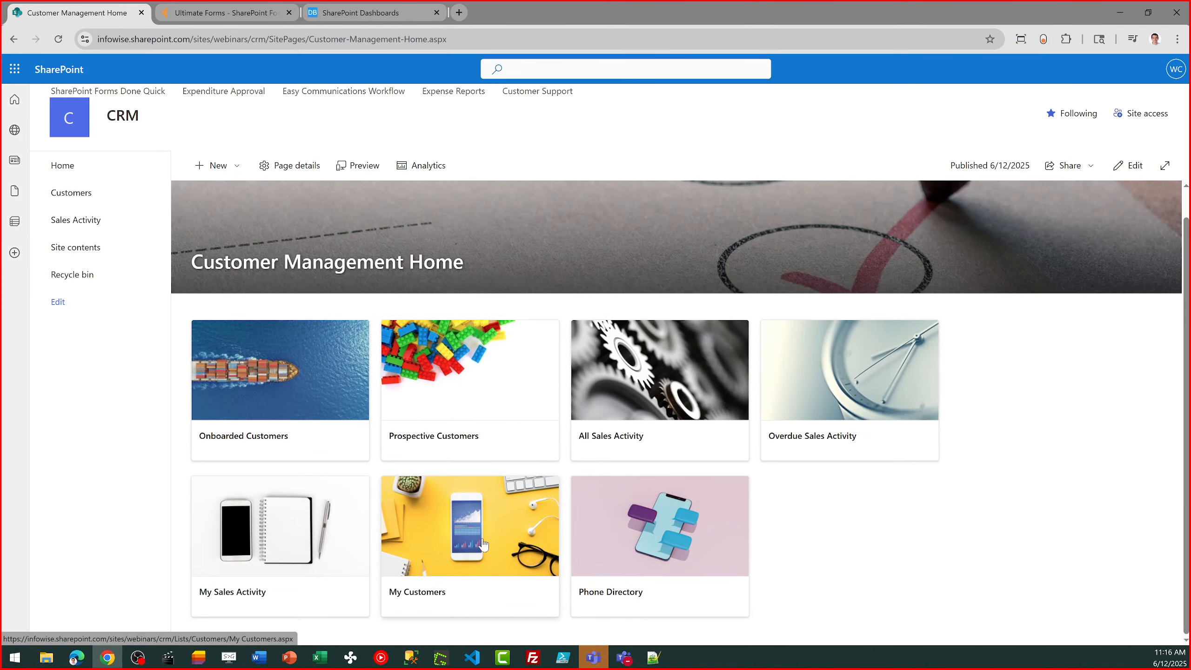
left_click(462, 545)
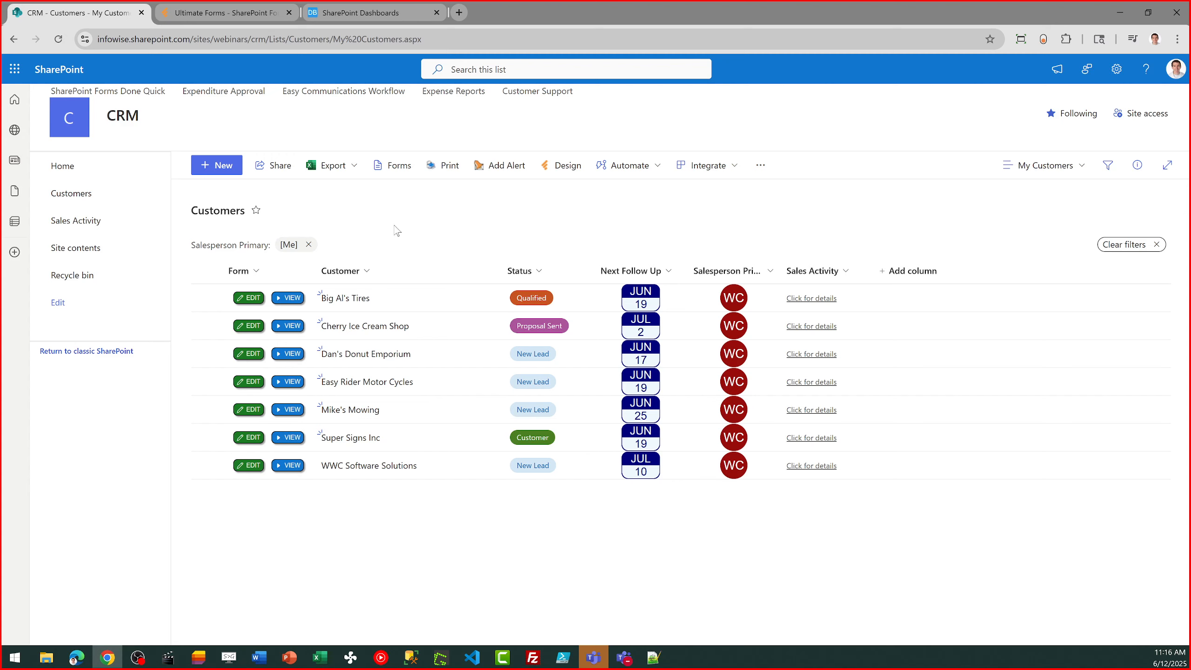
- From the Prospective Customers list, switch to Ultimate Forms and open the "Customers - Follow Up Reminder" alert for editing
left_click(66, 177)
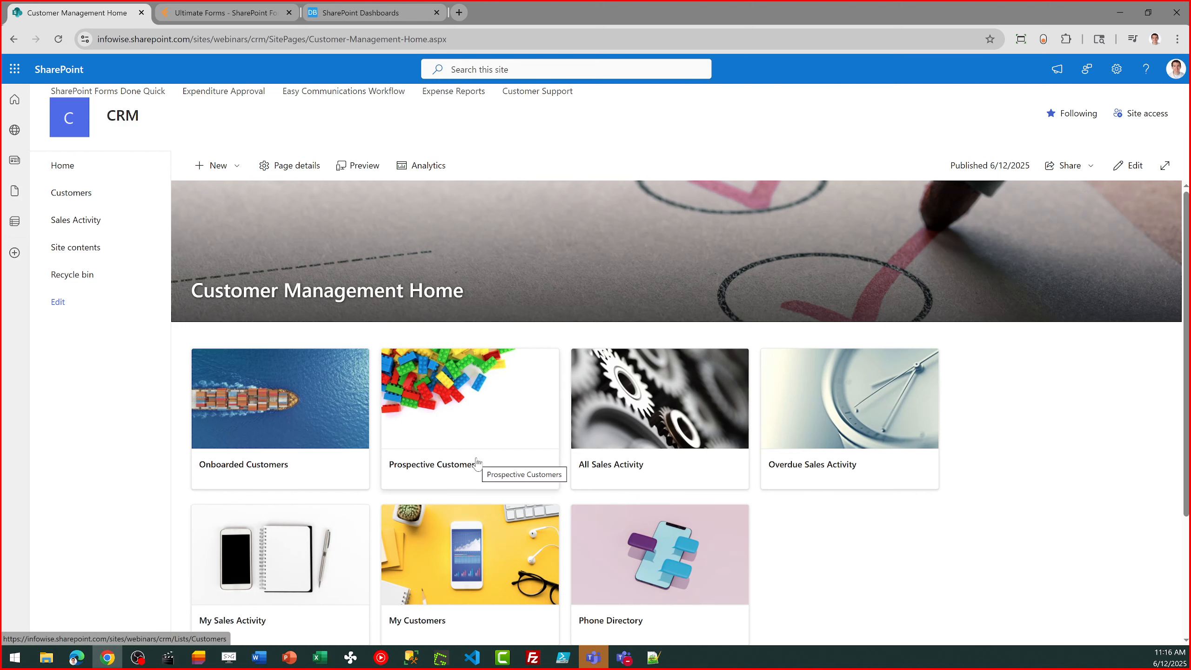
left_click(445, 424)
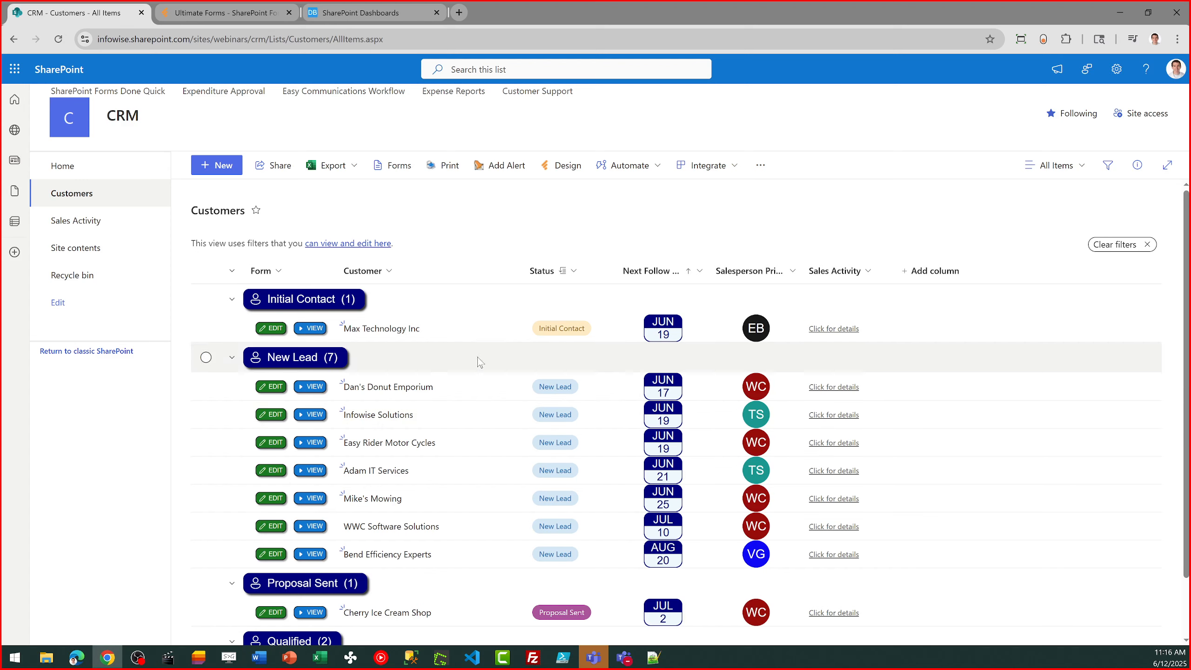
left_click(569, 170)
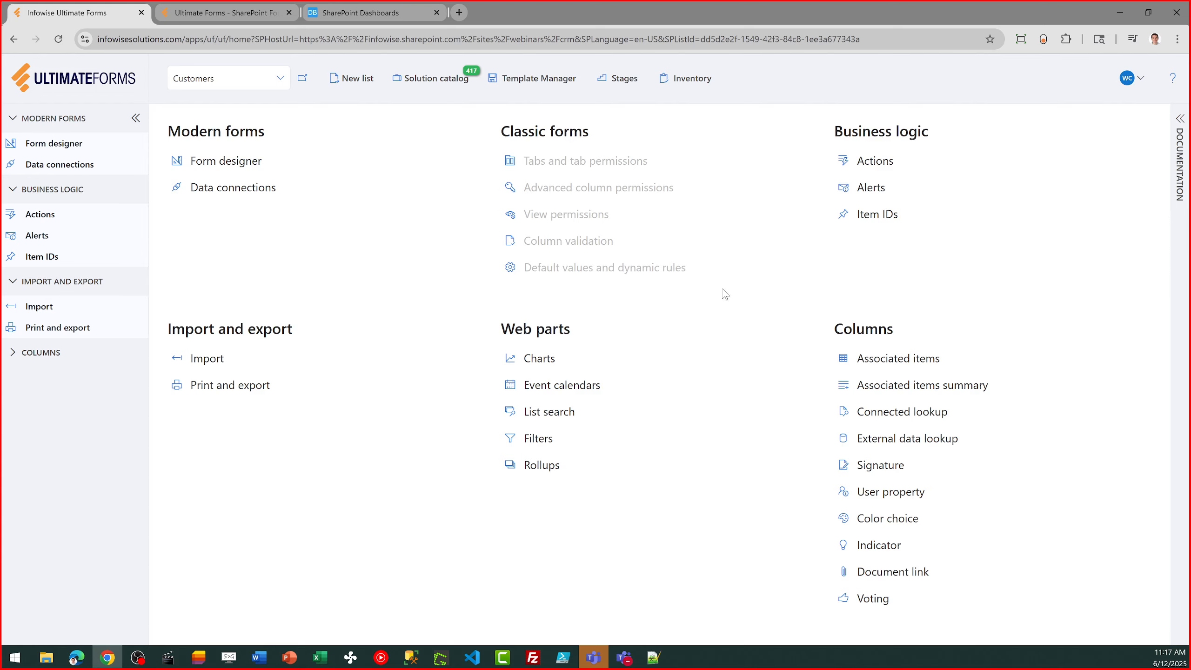
left_click(873, 187)
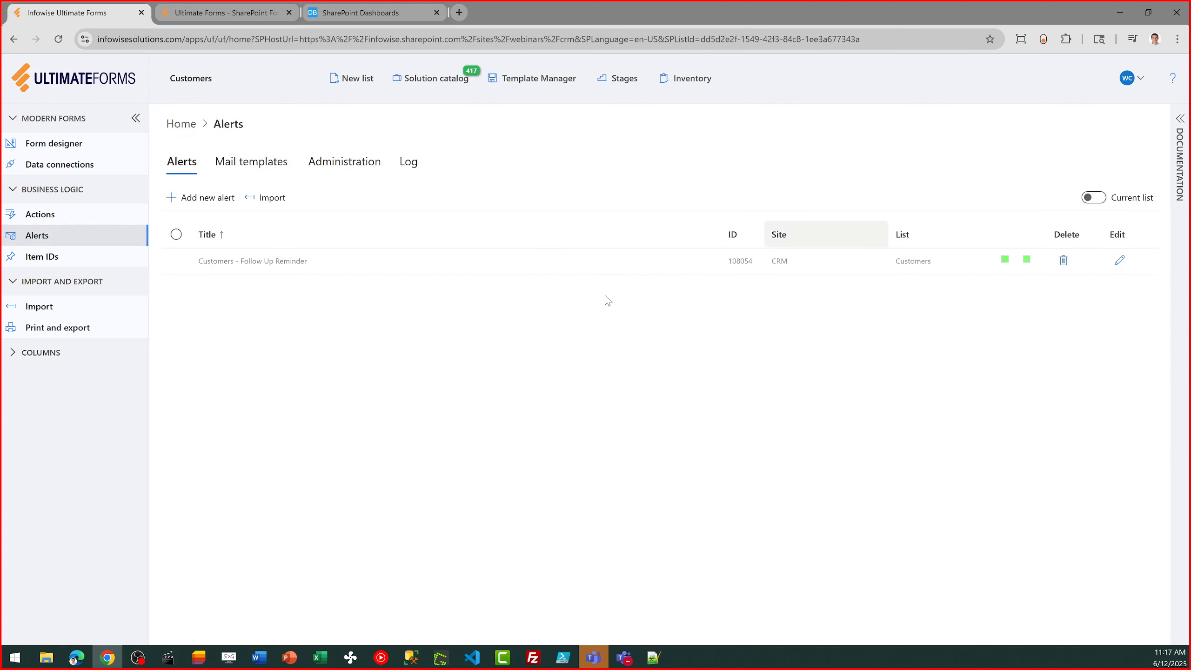
left_click(1120, 261)
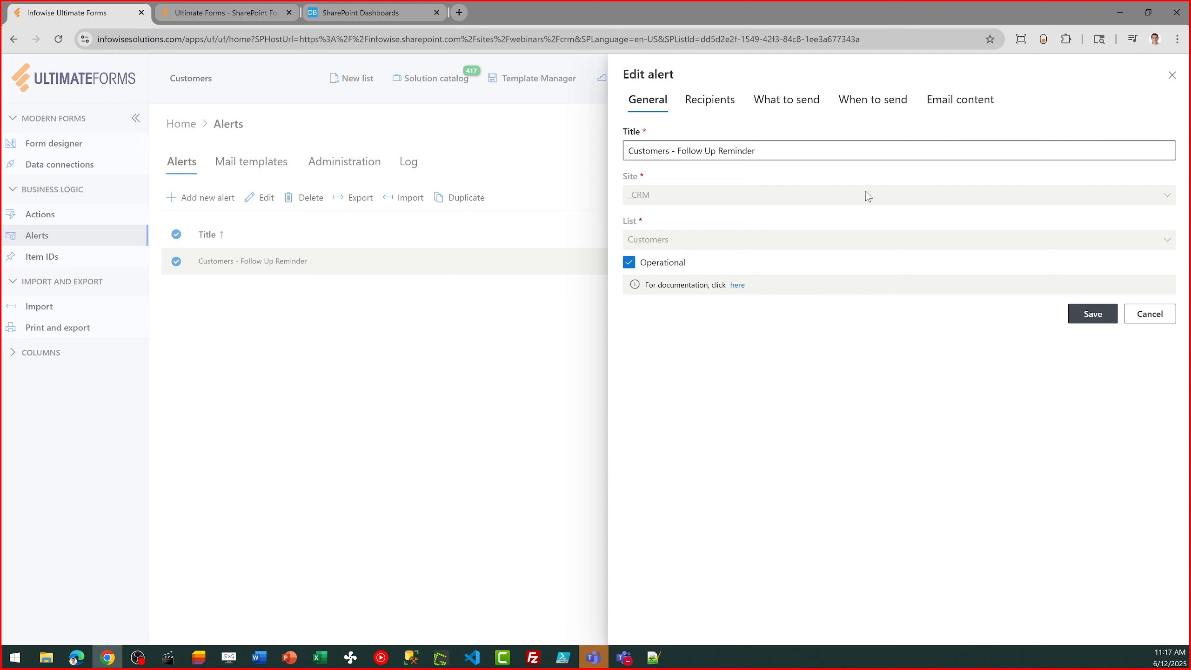
- Examine the reminder alert's sending conditions, recipients and email content, and close it without saving
left_click(796, 107)
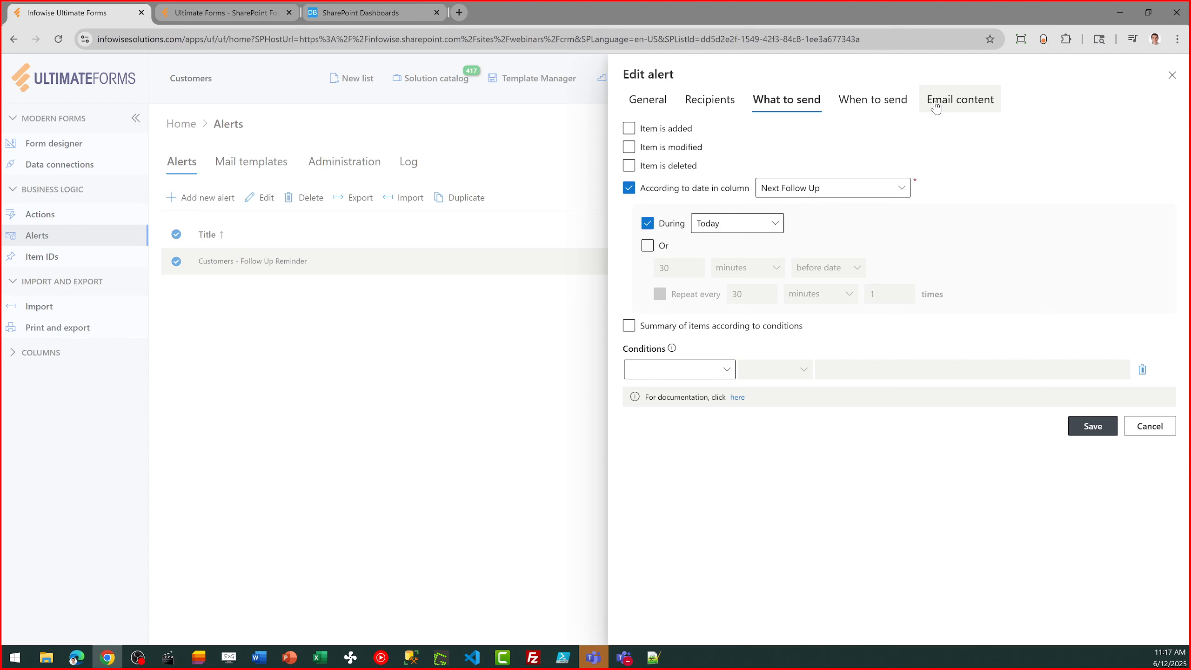
left_click(711, 101)
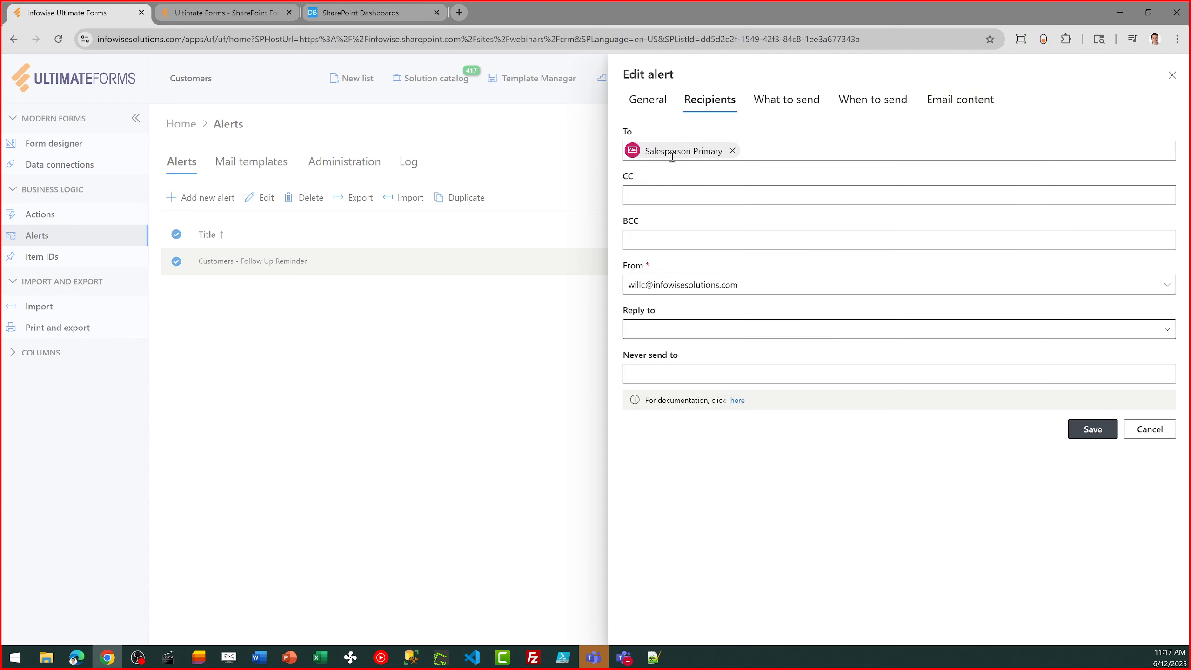
left_click(958, 99)
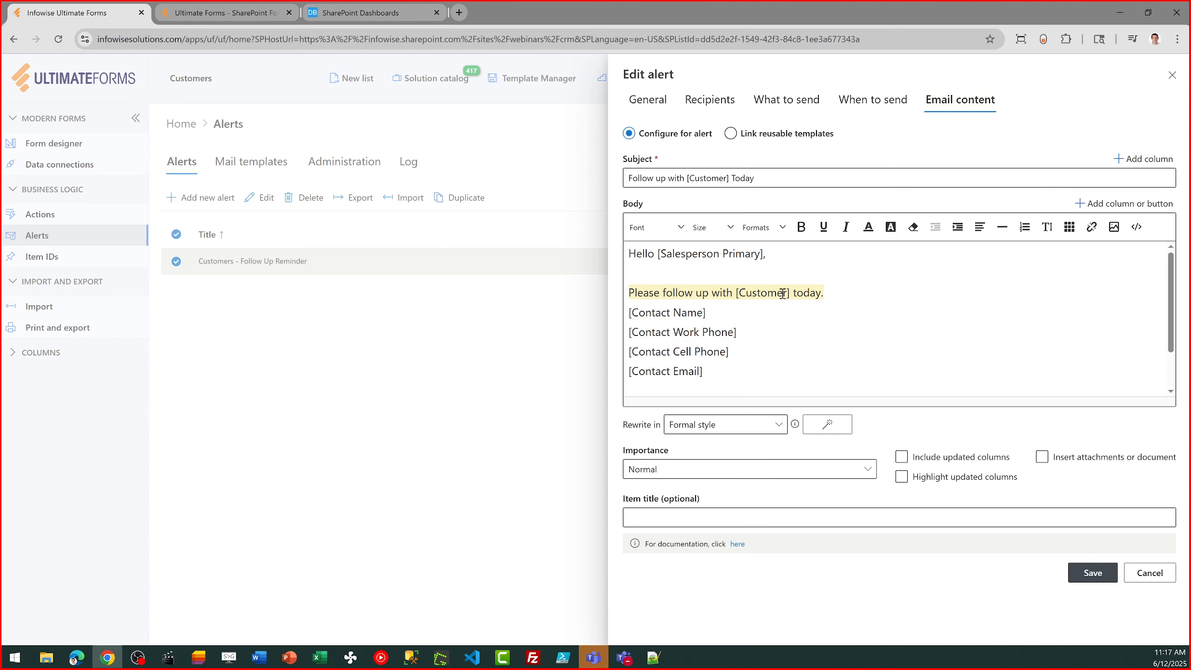
left_click_drag(730, 179, 684, 183)
left_click(836, 356)
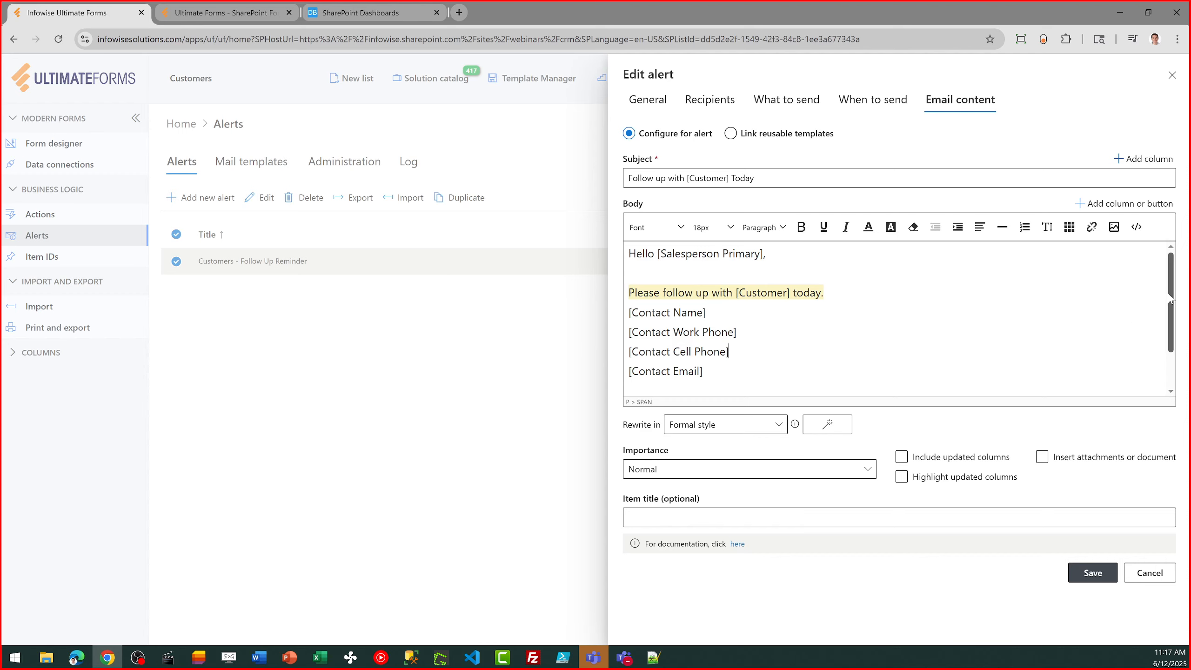
left_click_drag(1170, 290, 1169, 323)
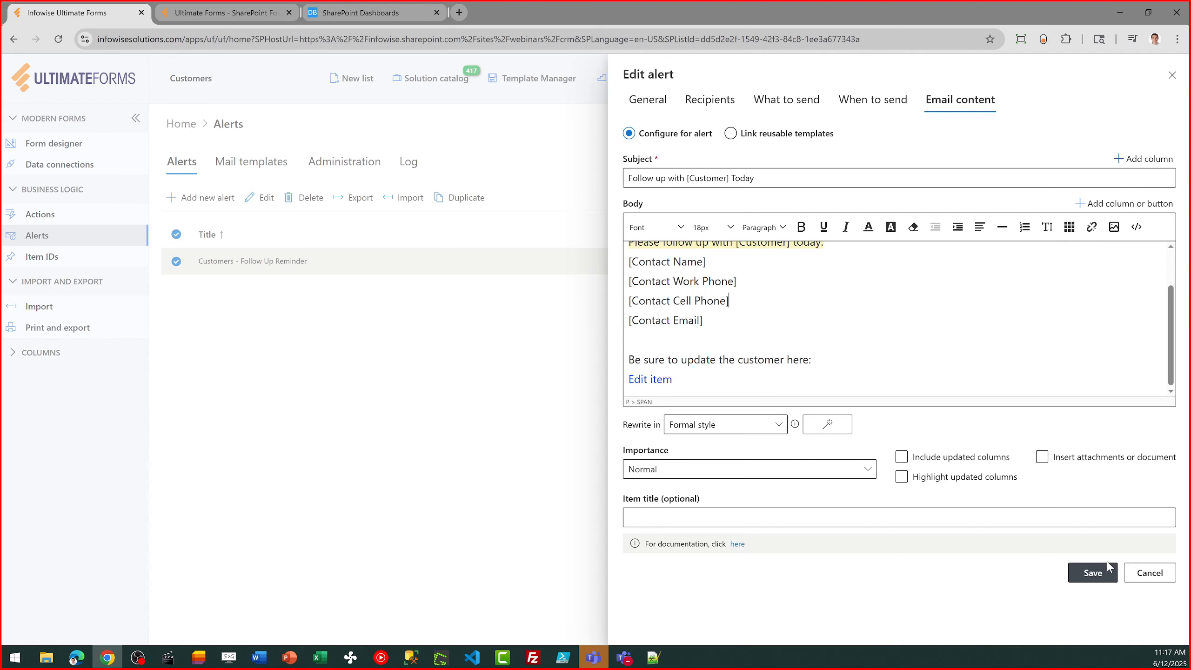
left_click(1149, 573)
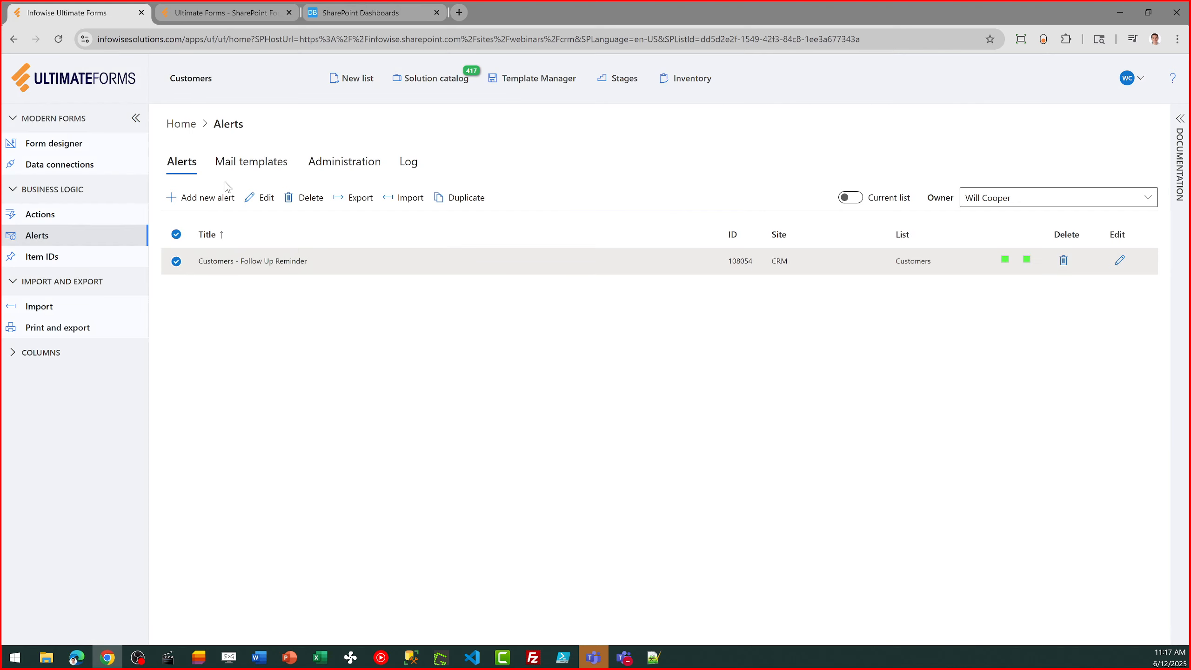
- Return to the Ultimate Forms home page and open the Customers form in the Form designer
left_click(182, 126)
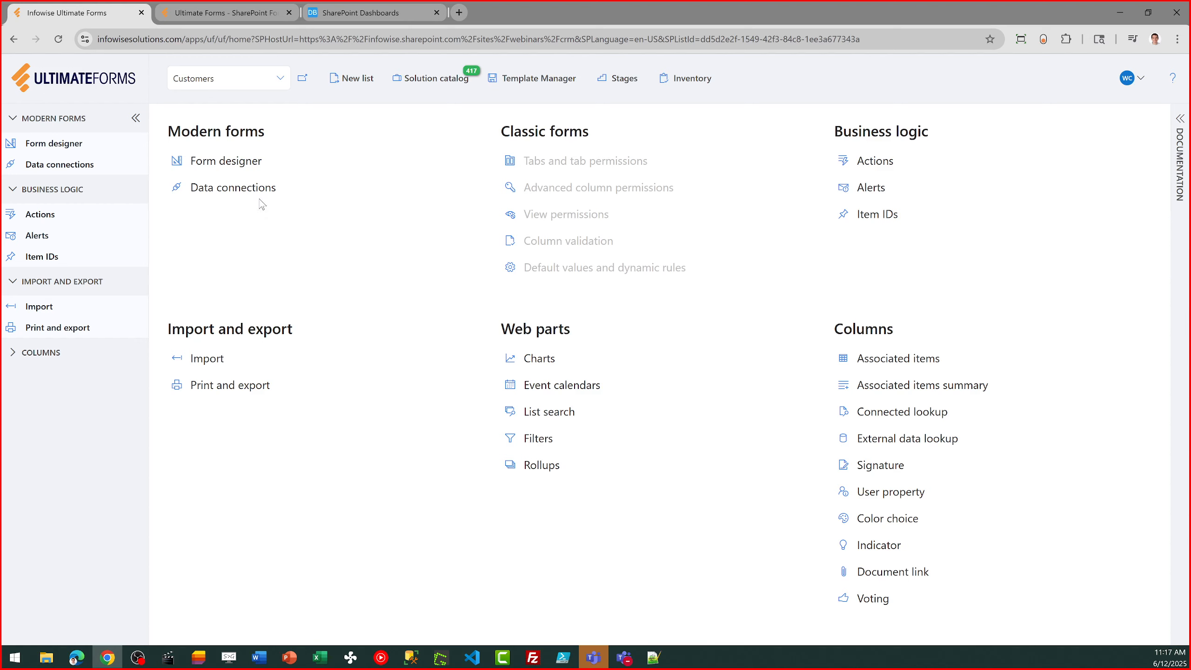
left_click(246, 172)
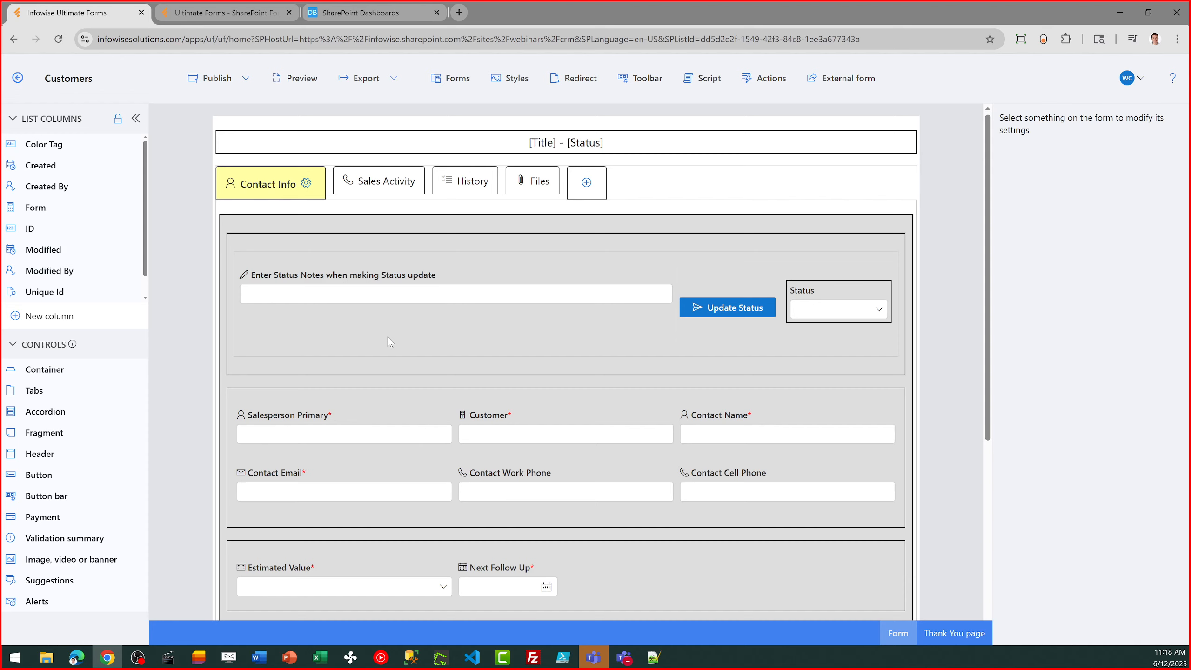
- Place the Form column below Contact Email in the contact details container and try out the container's column count setting
scroll(989, 244, "down", 2)
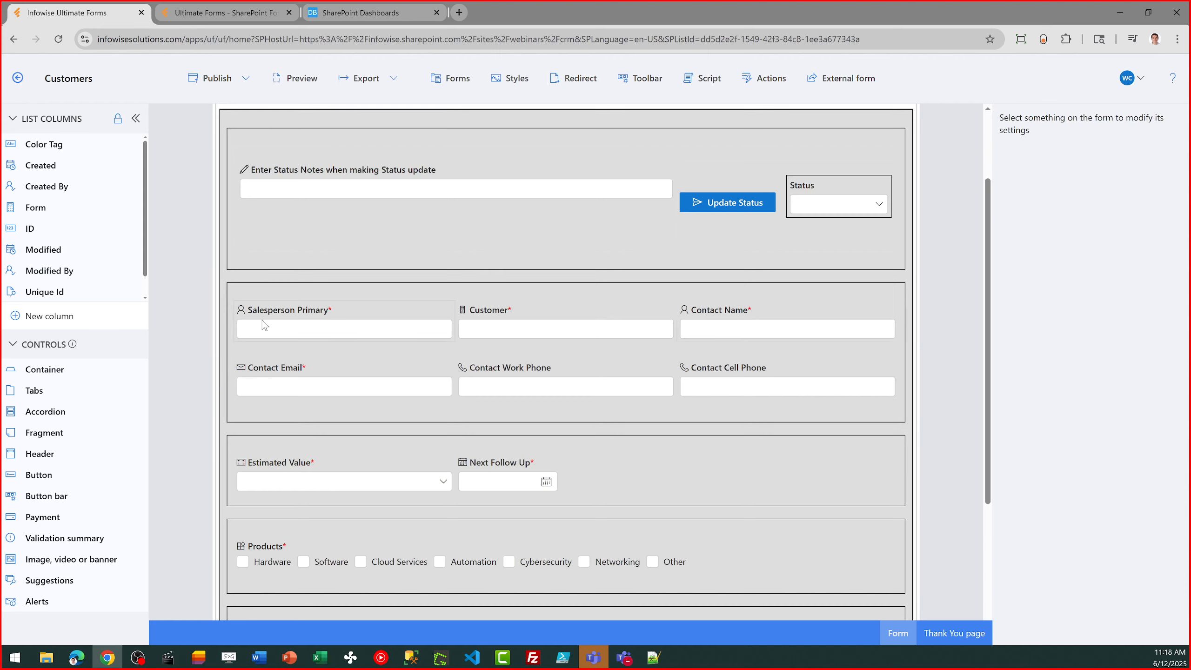
left_click_drag(36, 207, 282, 429)
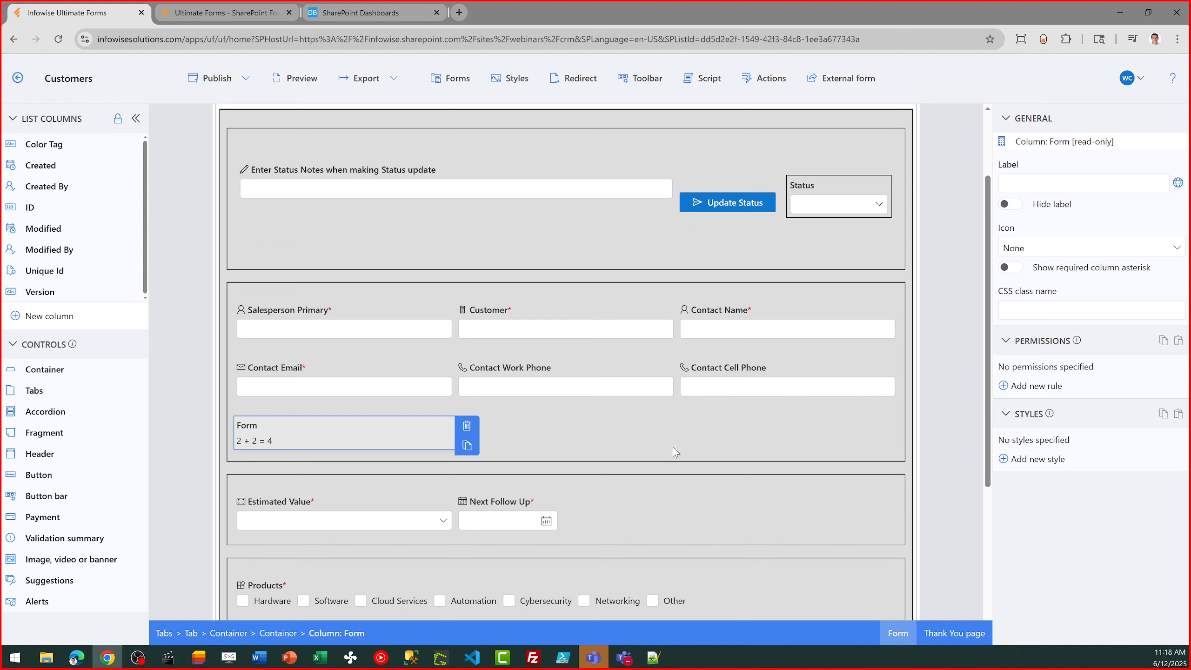
left_click(688, 455)
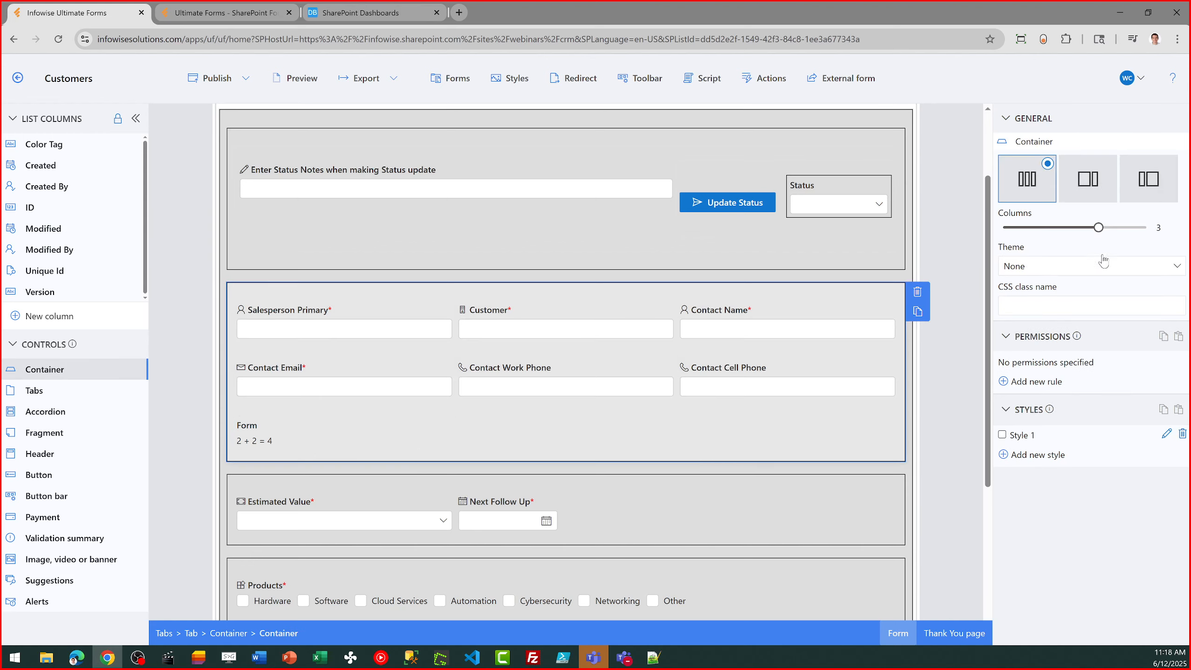
mouse_move(1099, 228)
left_mouse_down()
mouse_move(1075, 229)
mouse_move(1104, 230)
left_mouse_up()
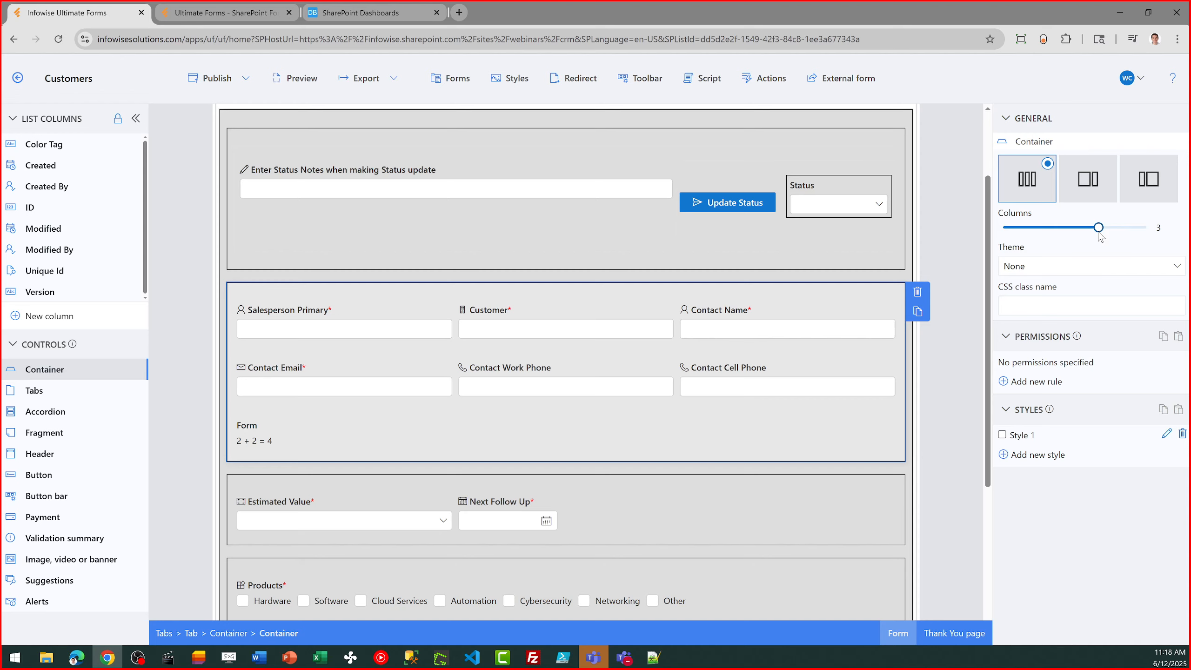
mouse_move(1100, 228)
left_mouse_down()
mouse_move(1140, 229)
mouse_move(1104, 238)
left_mouse_up()
- Add a new style with a light blue background to the contact details container and save the style
left_click(1053, 455)
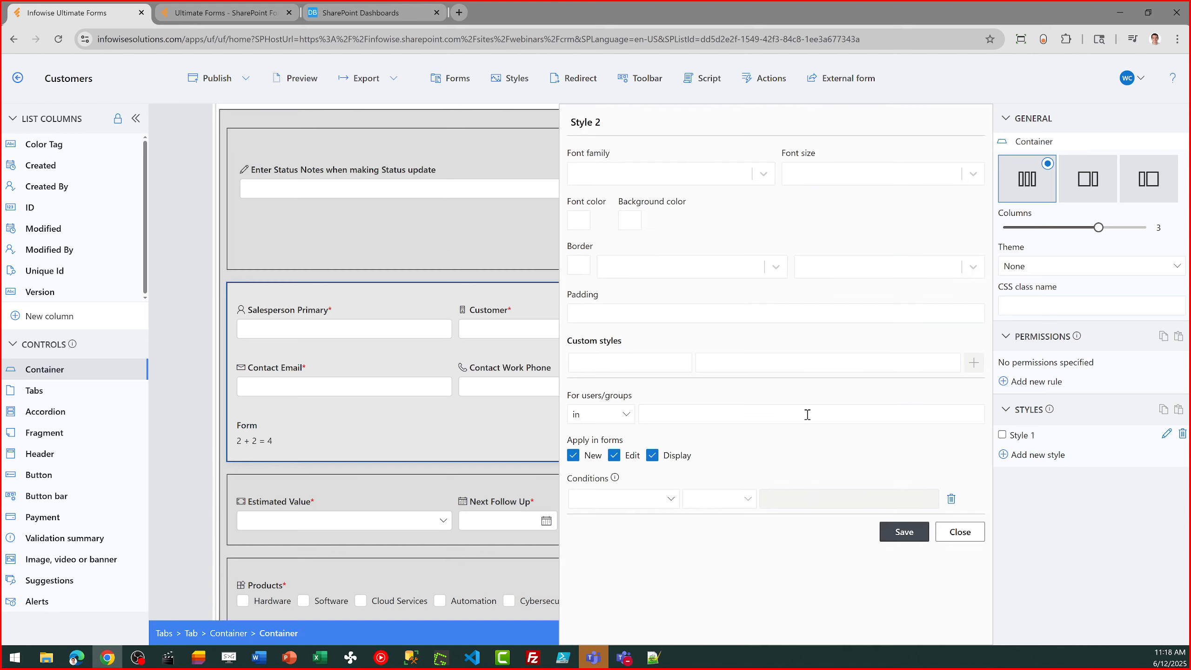
left_click(622, 224)
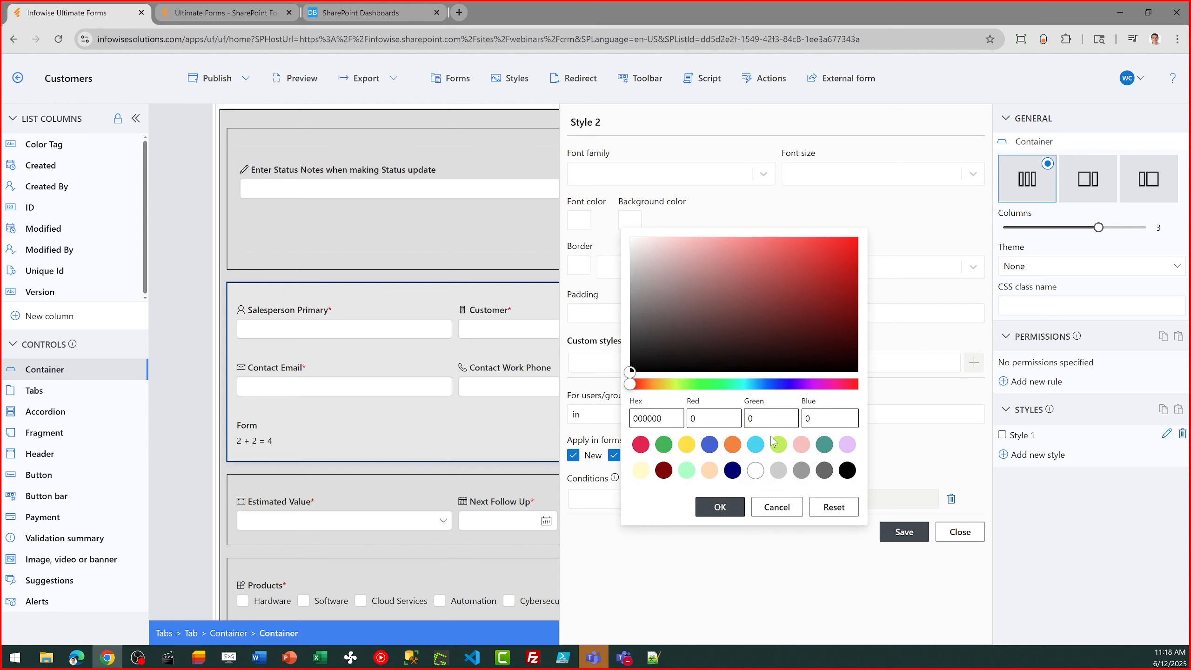
left_click(755, 444)
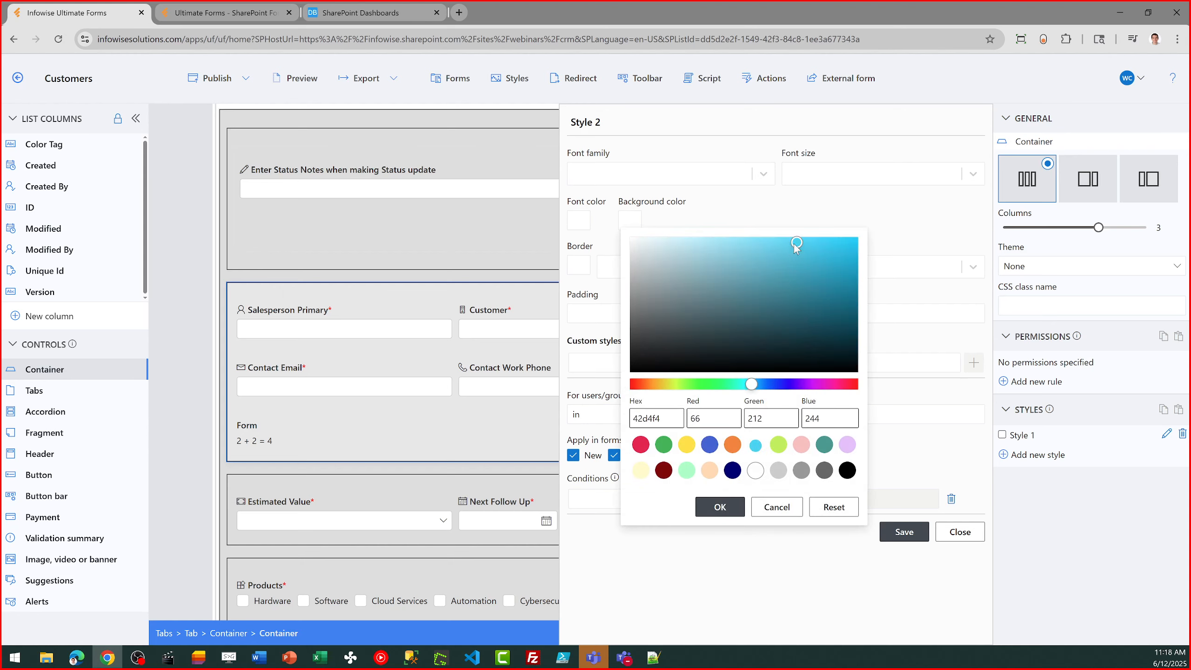
left_click_drag(796, 244, 666, 240)
left_click(734, 511)
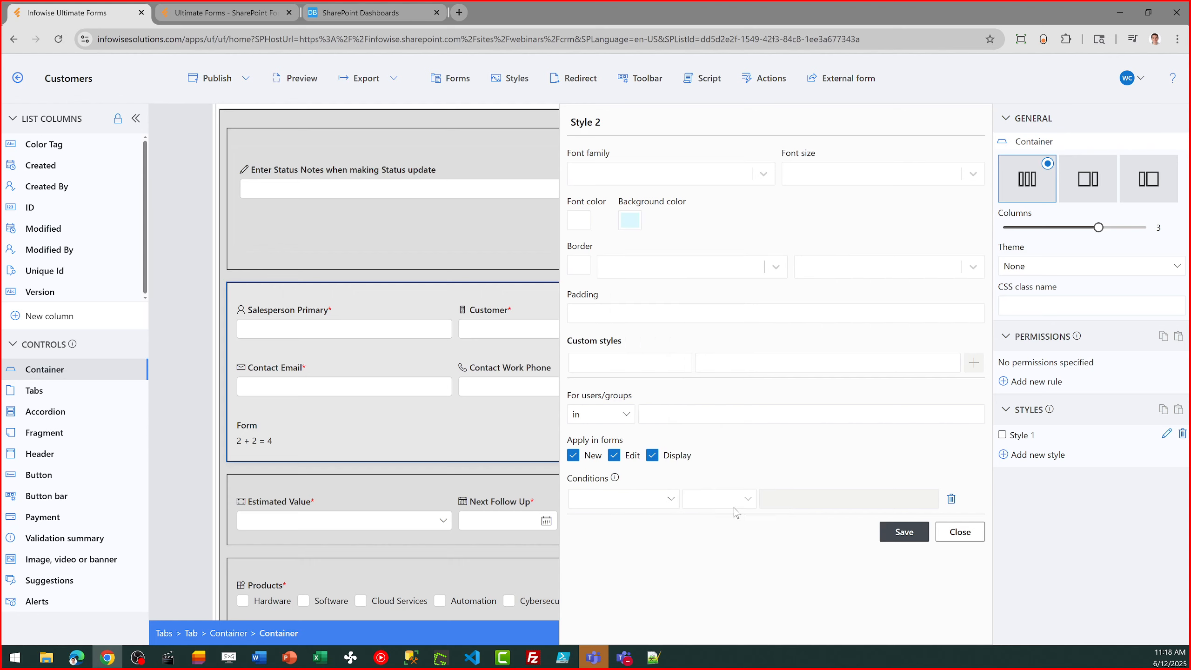
left_click(910, 538)
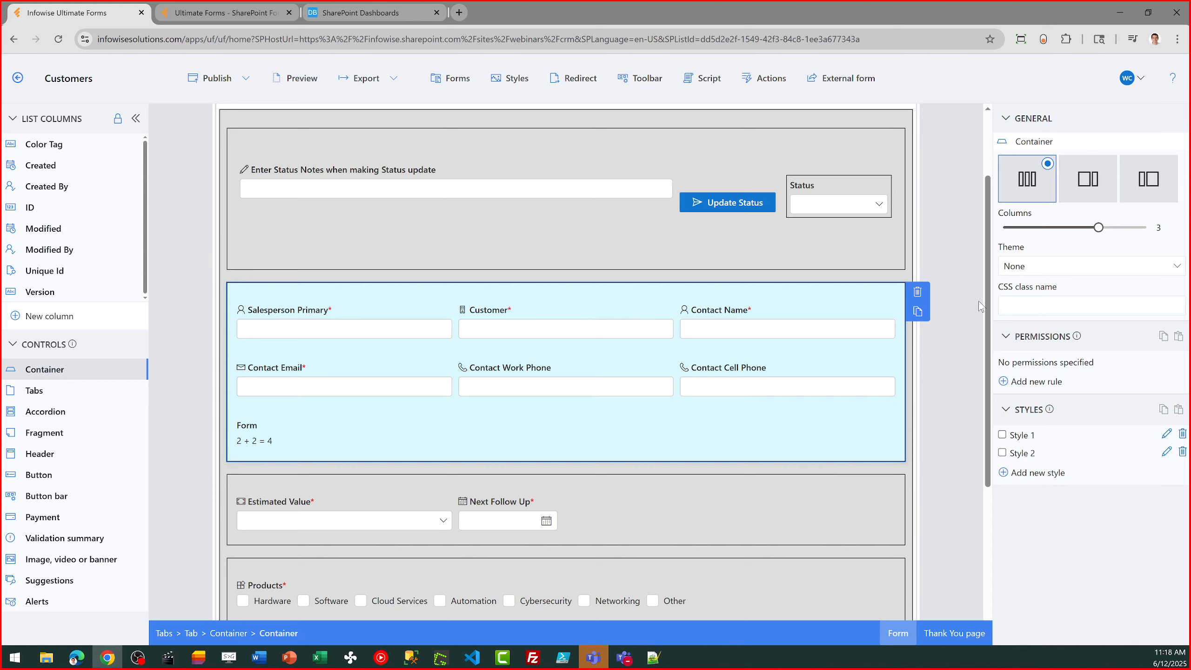
- View the Sales Activity tab of the form, then add a new tab after Files and open it
scroll(987, 300, "down", 4)
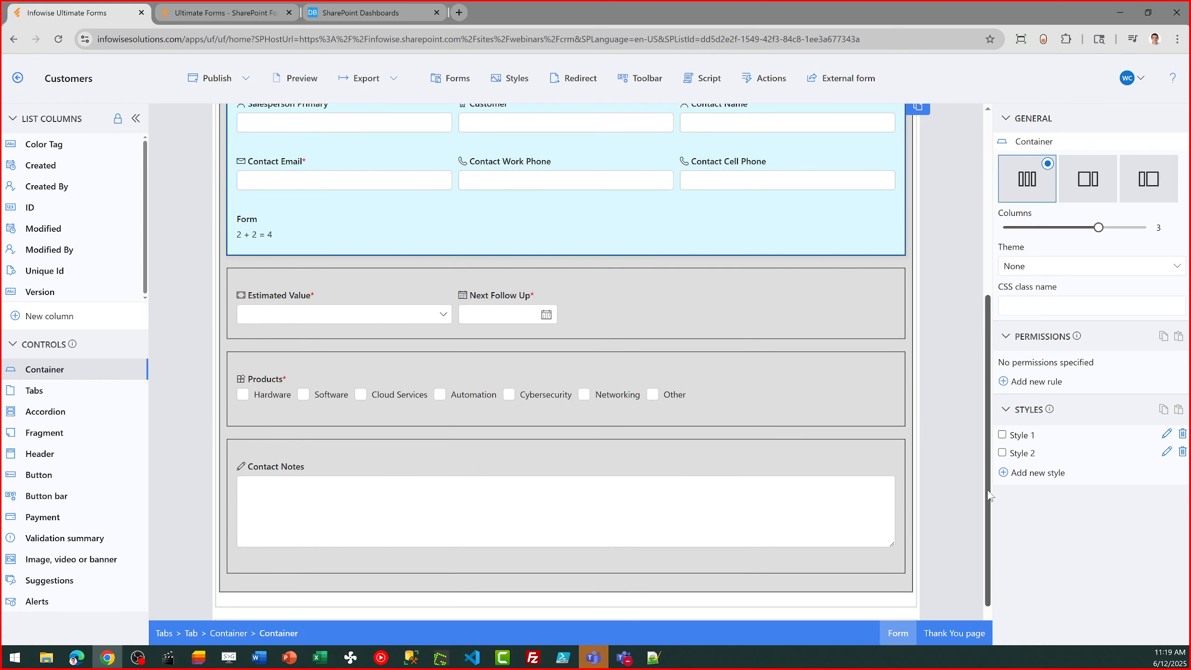
scroll(982, 373, "up", 6)
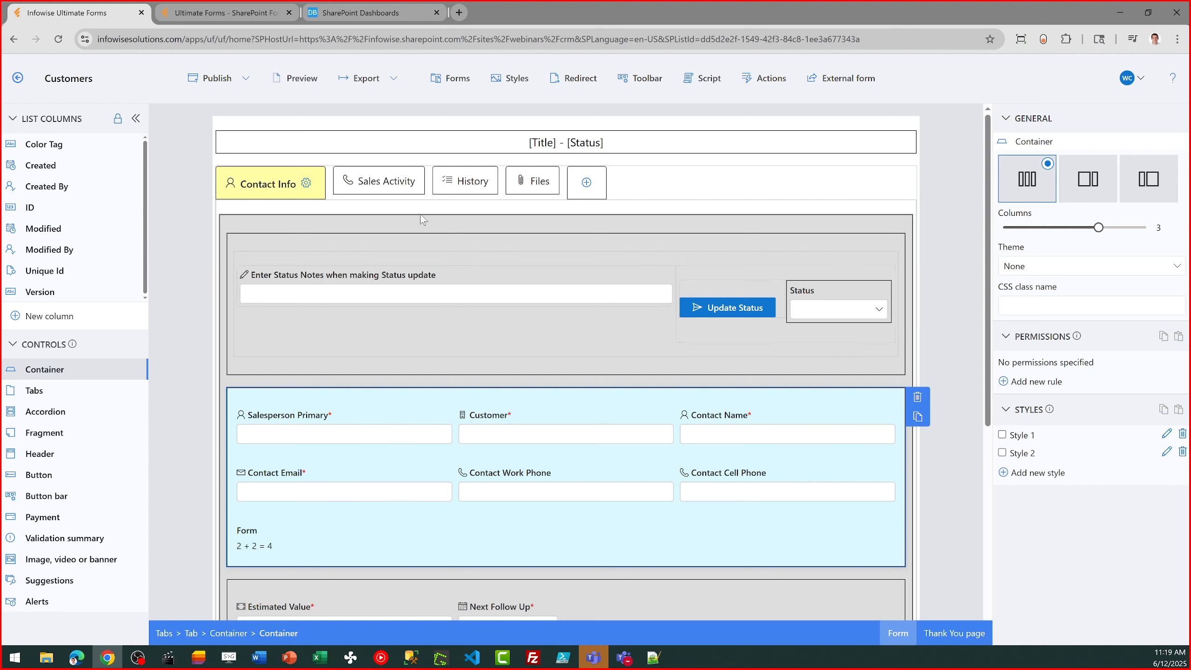
left_click(370, 188)
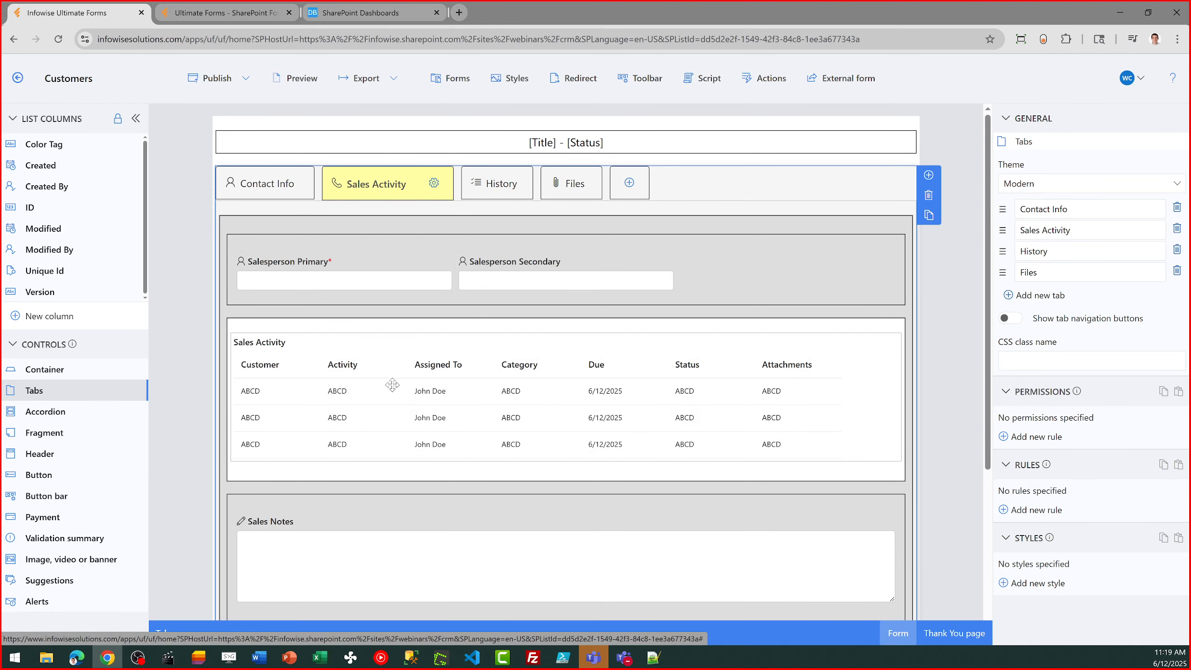
left_click(631, 186)
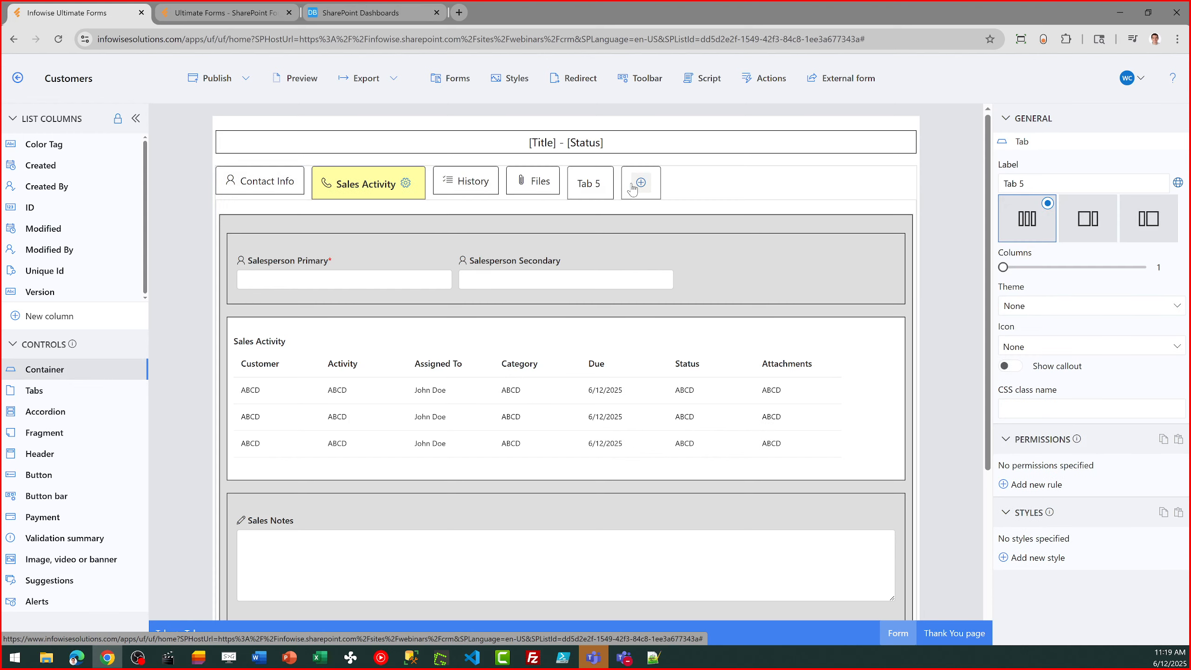
left_click(577, 193)
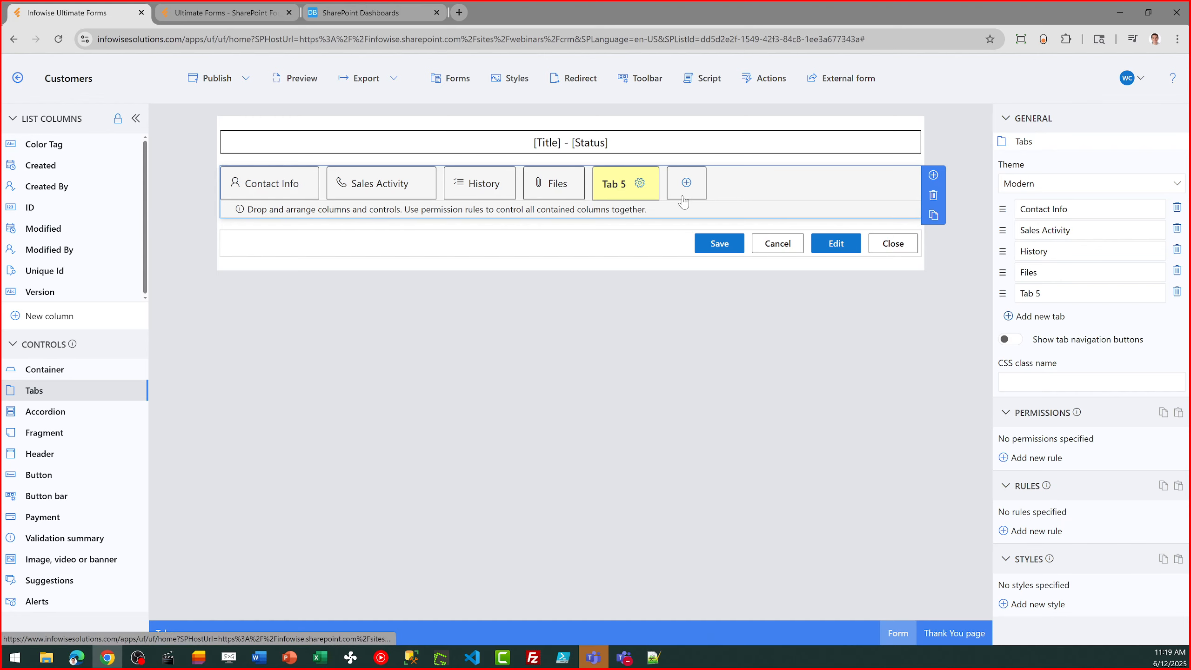
- Look over the Files and History tabs, and leave the form designer for the Ultimate Forms home page without publishing
left_click(548, 183)
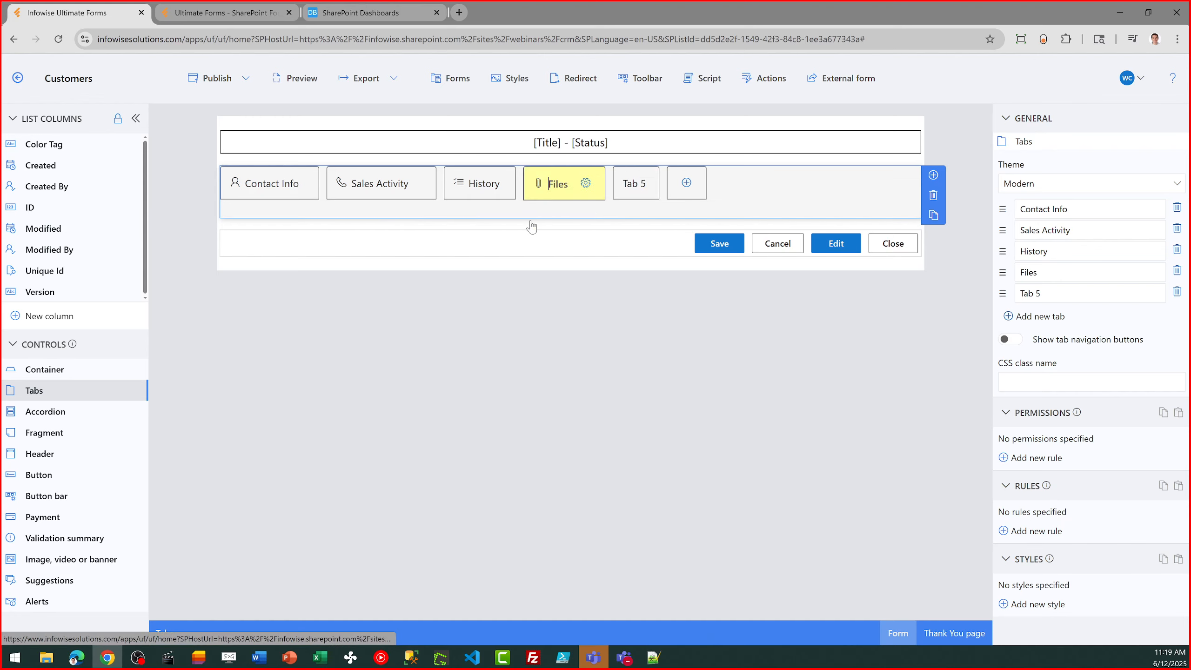
left_click(469, 190)
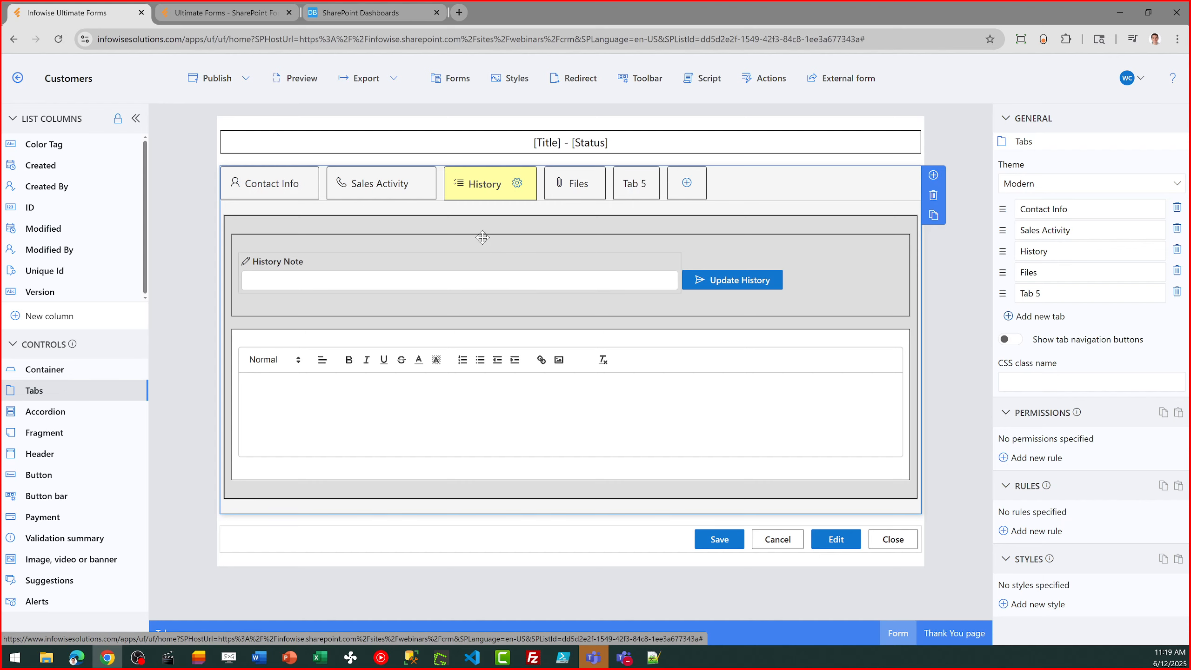
left_click(19, 79)
left_click(602, 382)
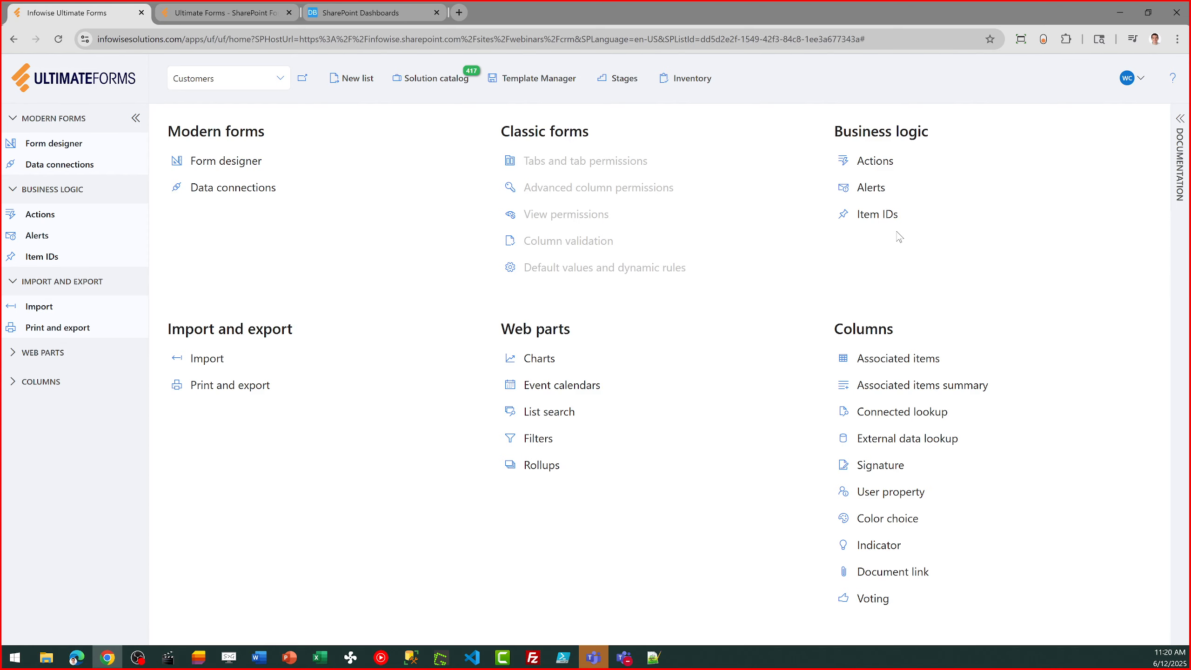
- Examine the "Generate associated item Intro Call" action's trigger and the values it sets, and close it without saving
left_click(880, 165)
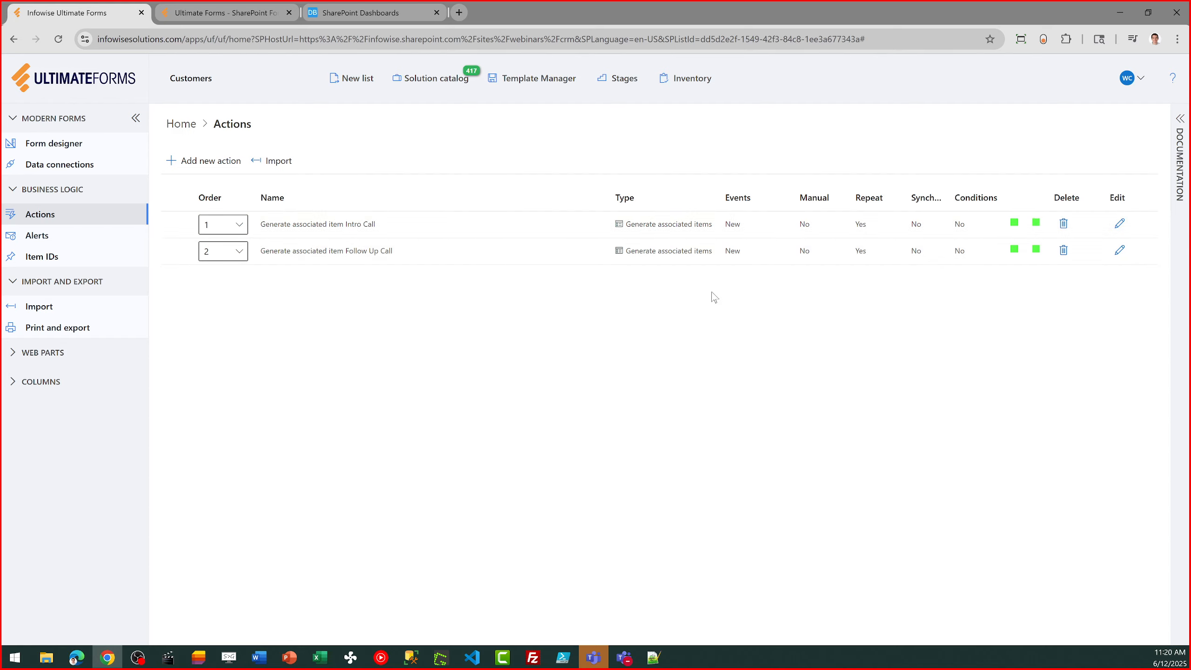
left_click(1119, 225)
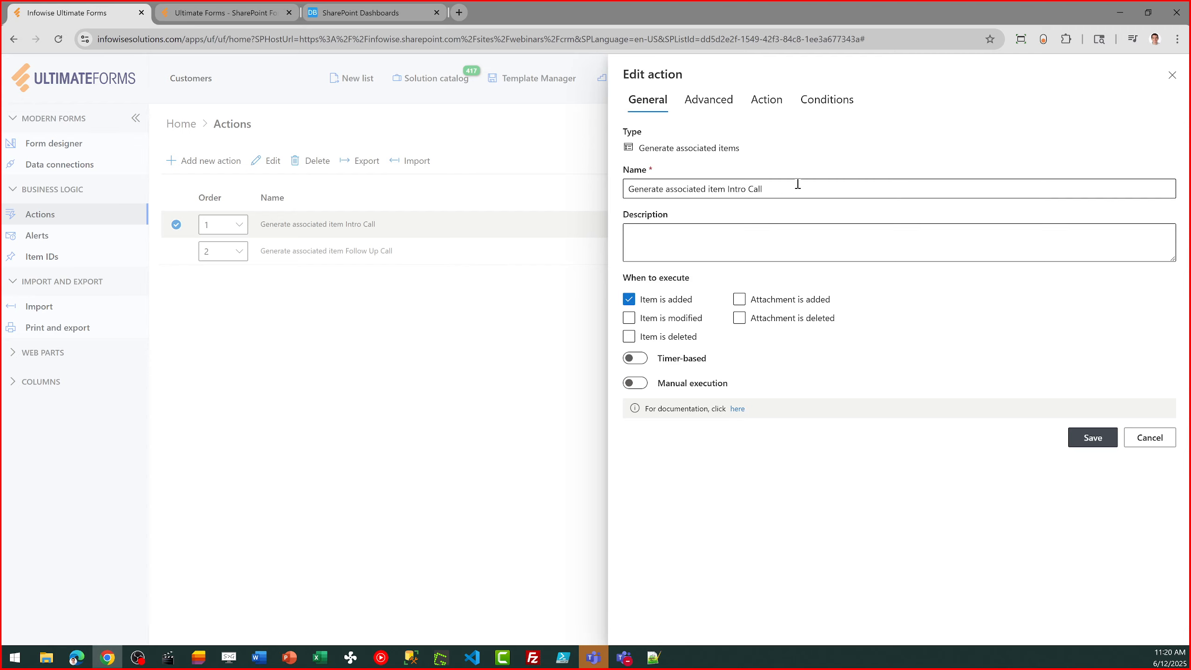
left_click(772, 107)
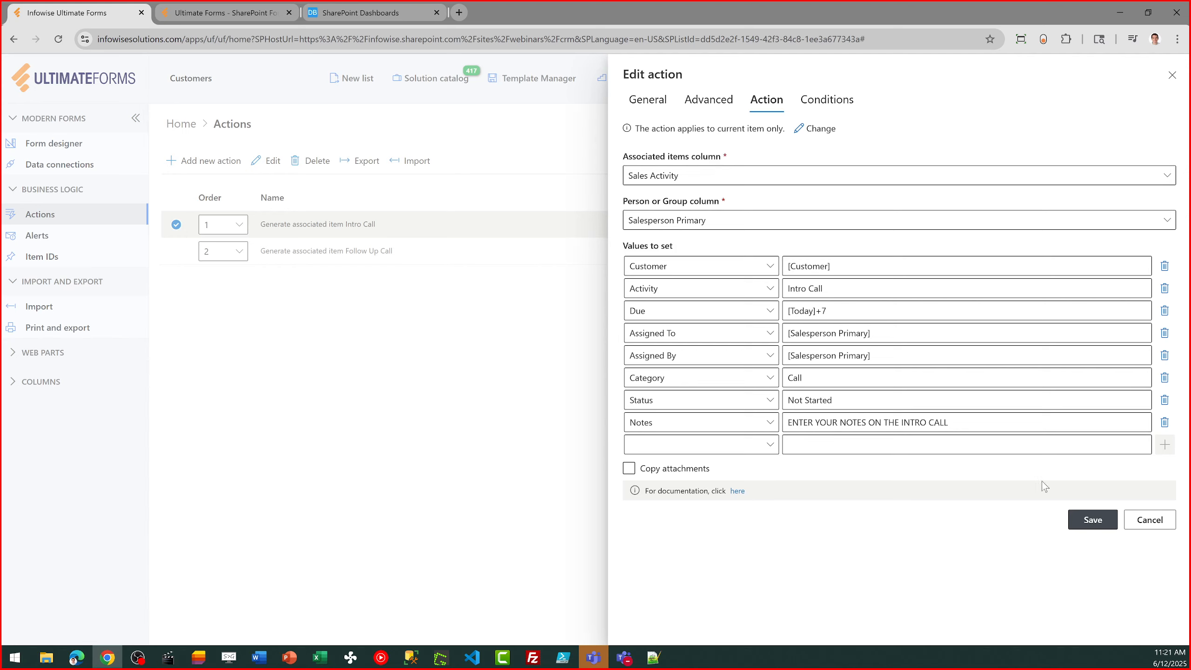
left_click(1150, 519)
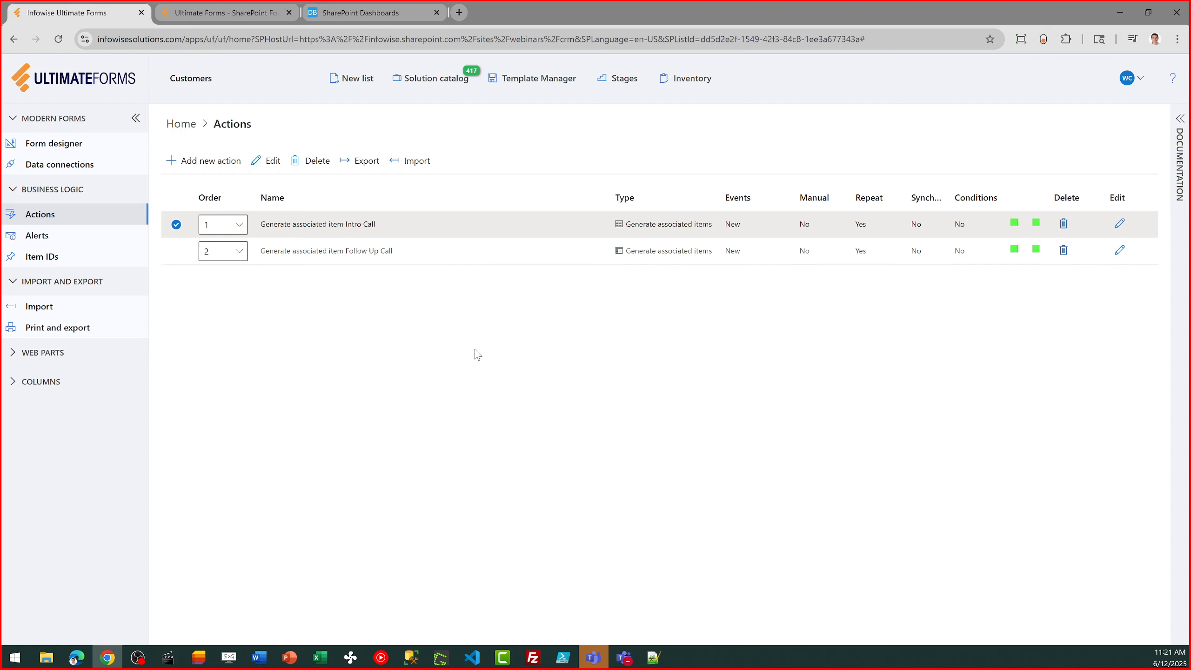
- Browse the Infowise Webinars solutions in the Solution catalog and view the Shift Scheduling template's details
left_click(183, 131)
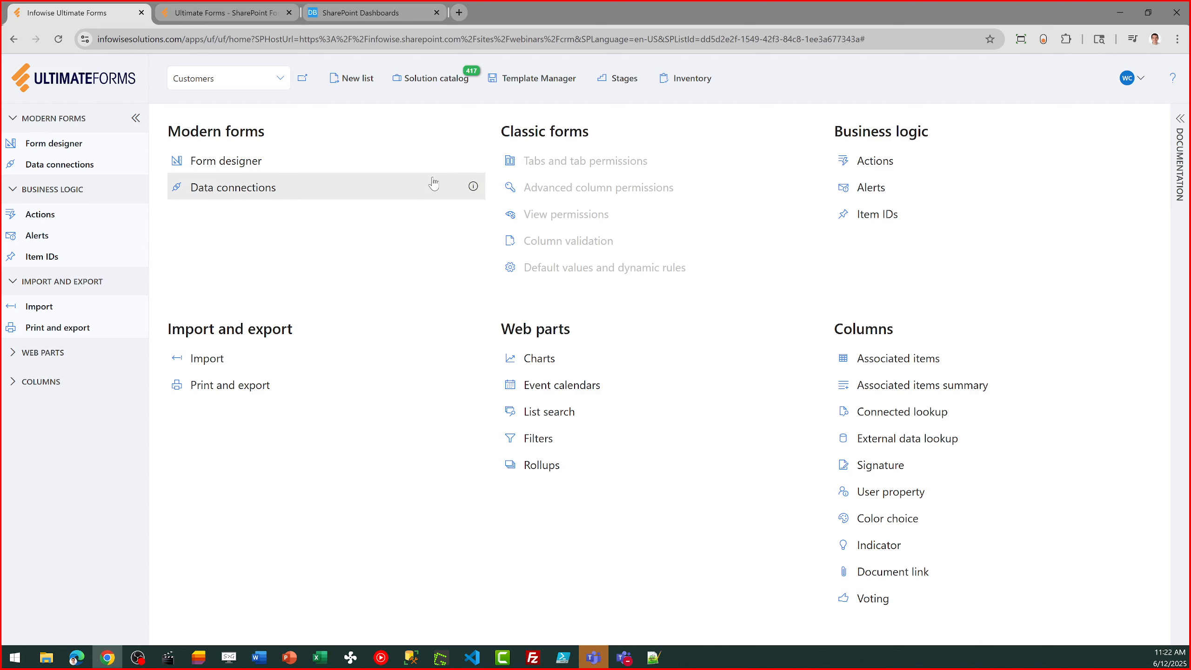
left_click(430, 80)
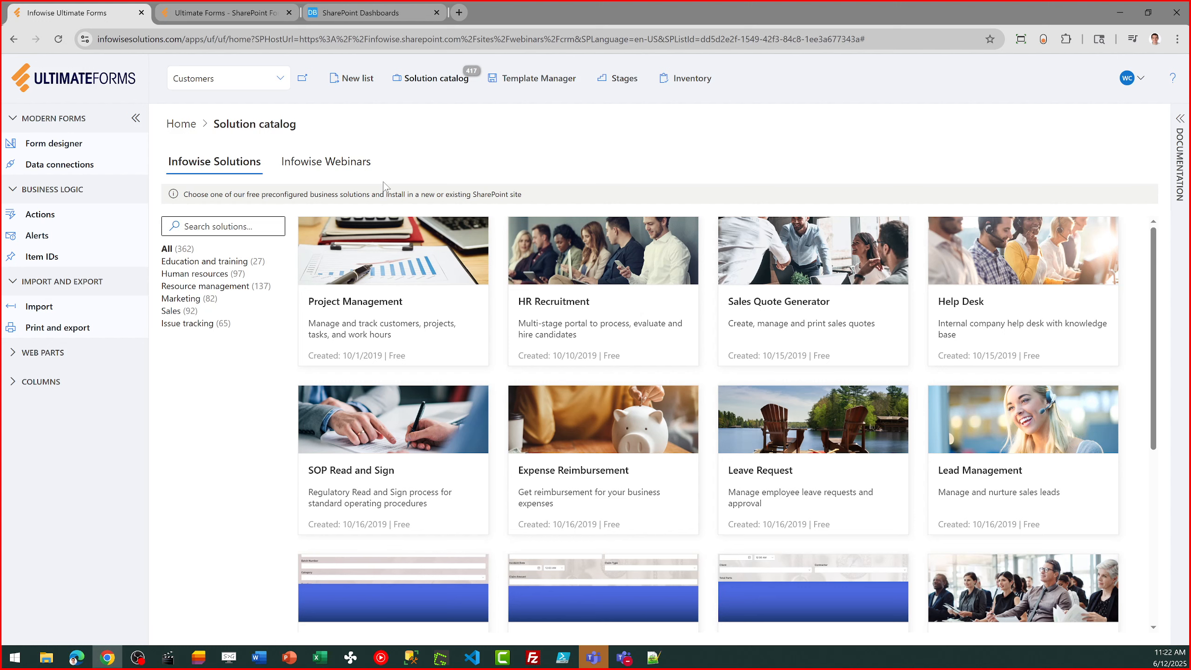
left_click(339, 166)
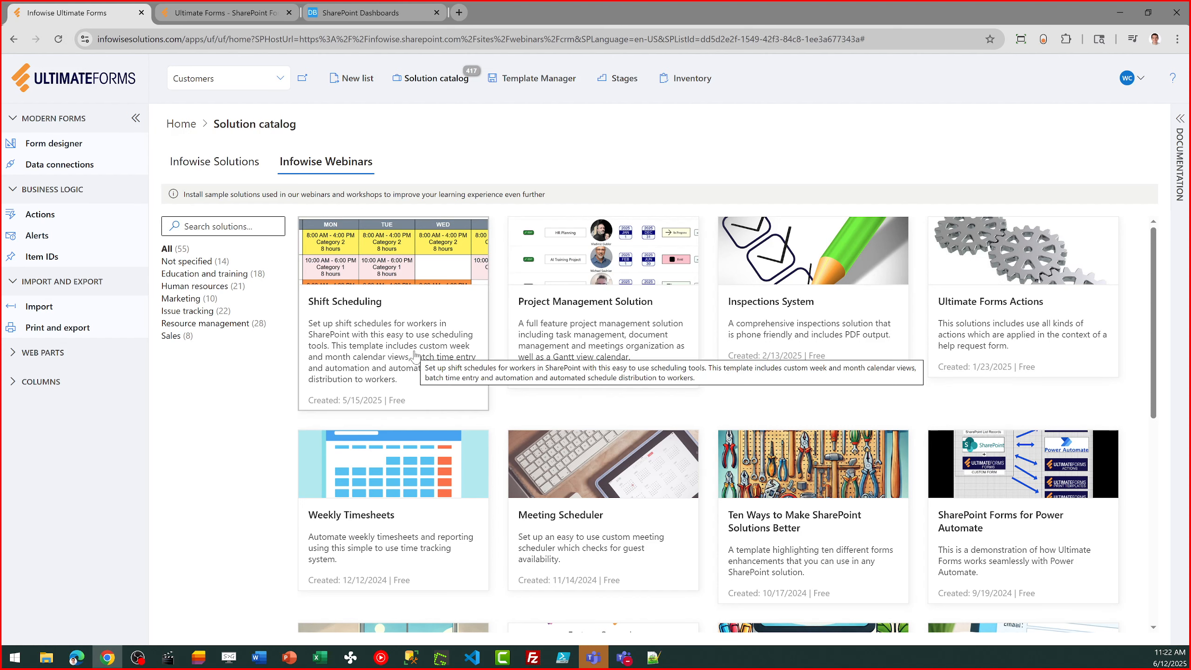
left_click(378, 334)
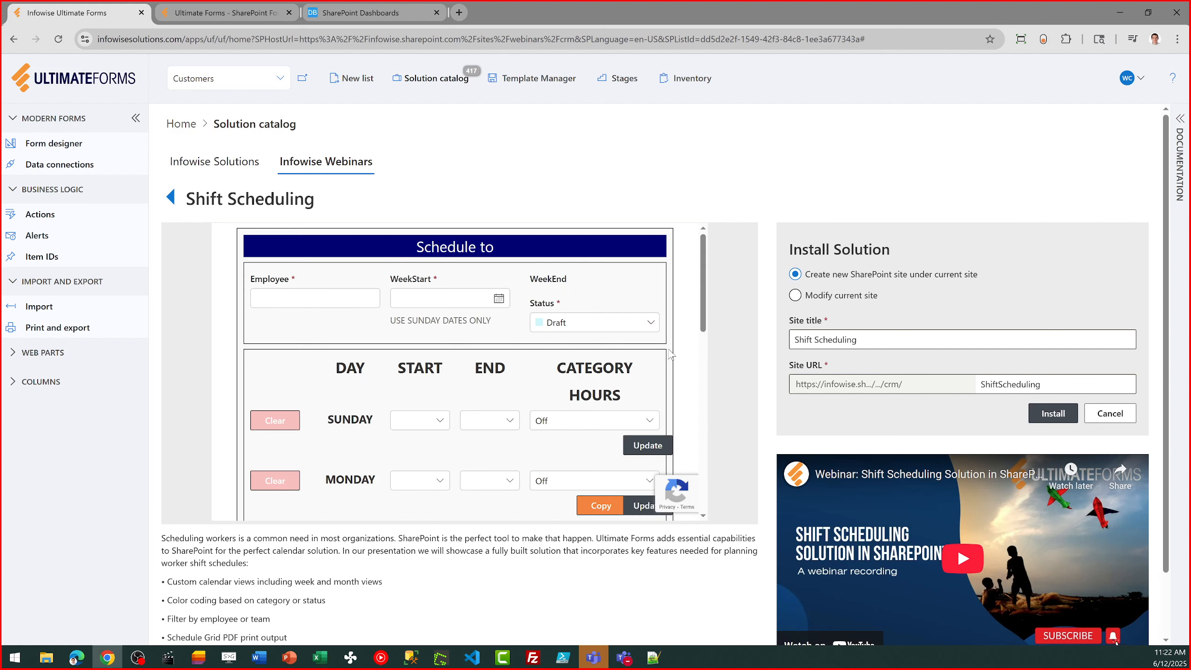
- Return to the Ultimate Forms home page, open the Customers list in SharePoint and close the Ultimate Forms browser tab
left_click(194, 126)
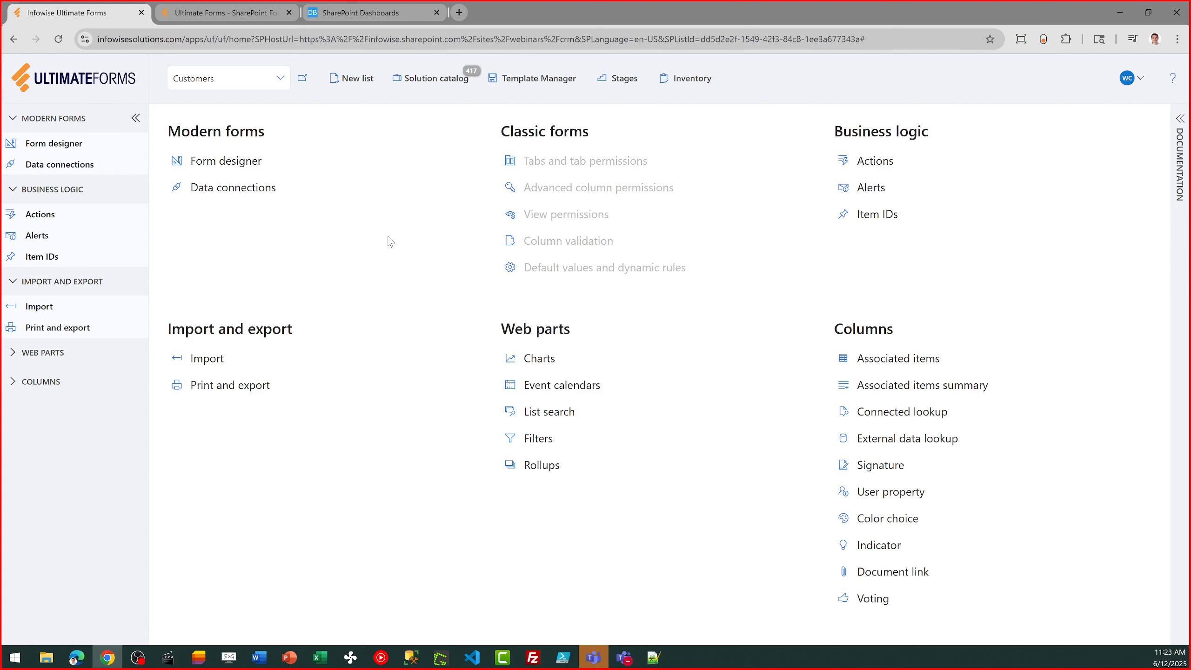
left_click(303, 79)
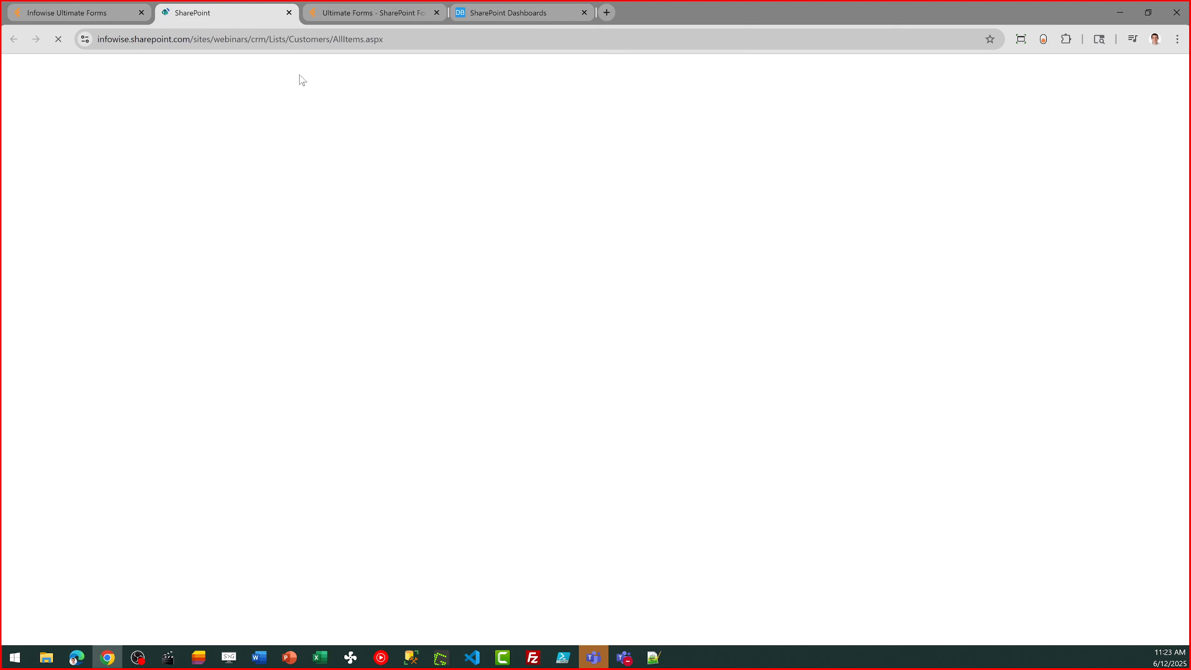
left_click(141, 13)
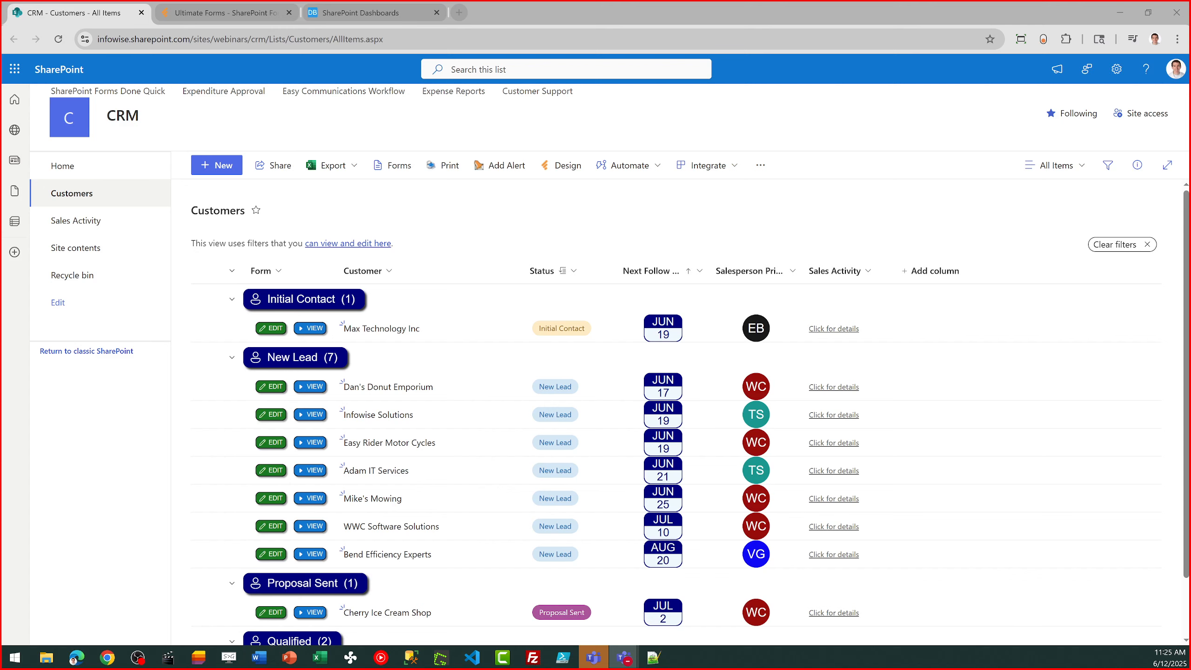
- Switch to the Ultimate Forms website and view the Microsoft 365 pricing per site collection for 10 users
left_click(217, 14)
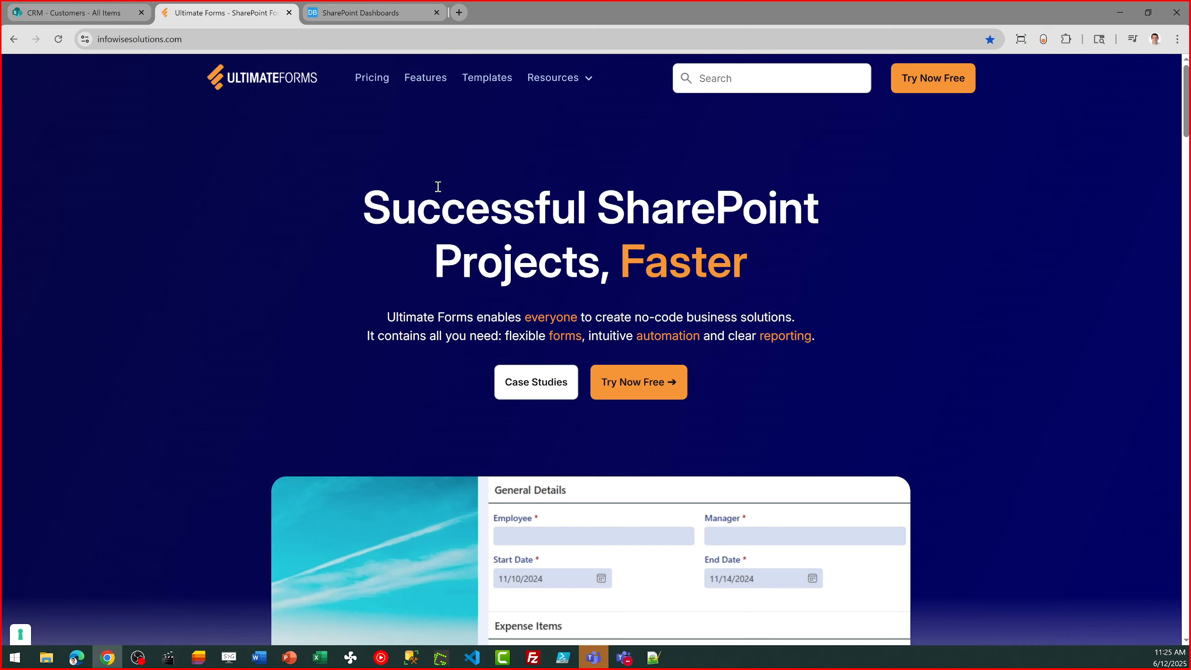
left_click(376, 81)
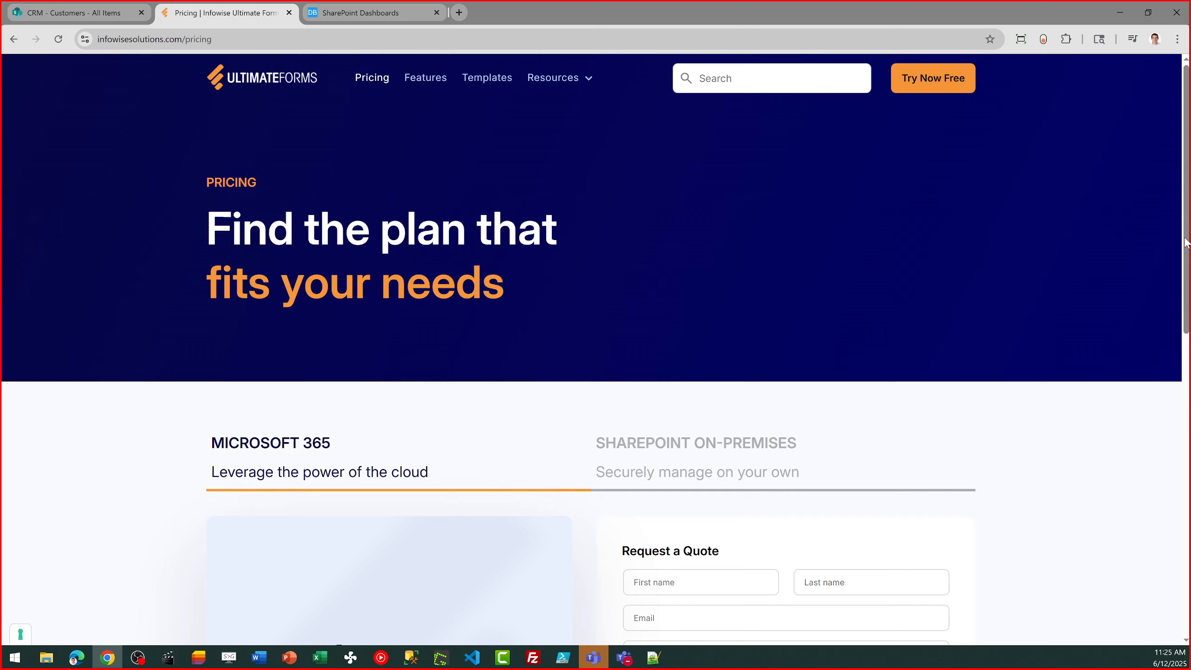
left_click_drag(1185, 243, 1185, 410)
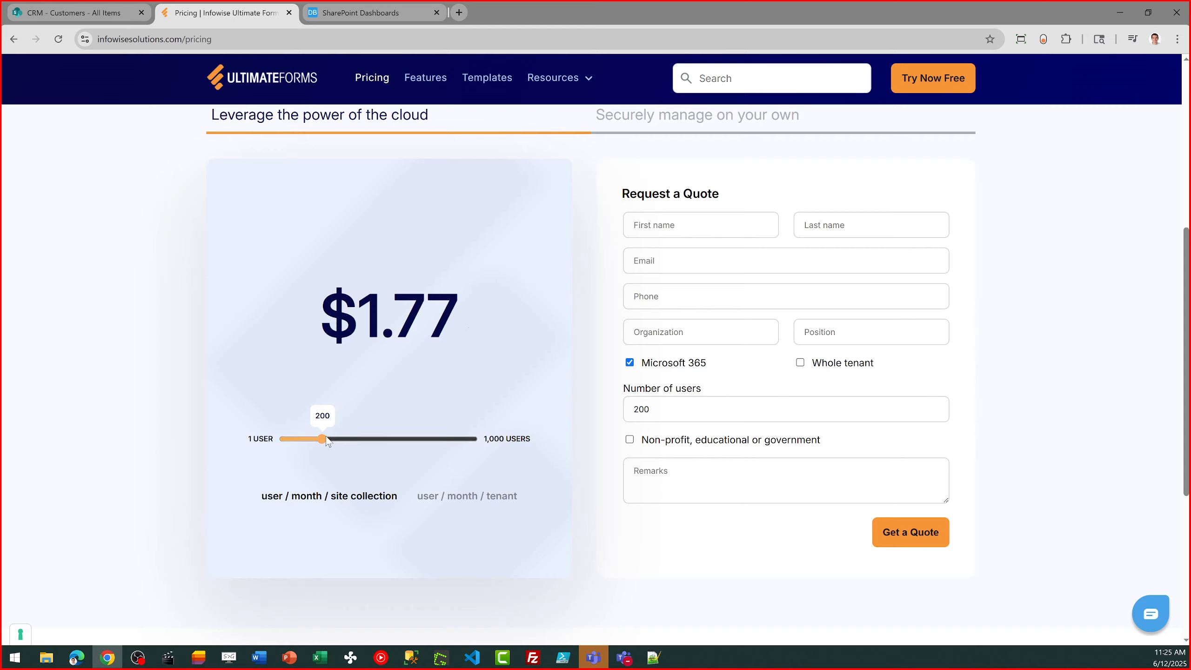
left_click_drag(323, 442, 287, 441)
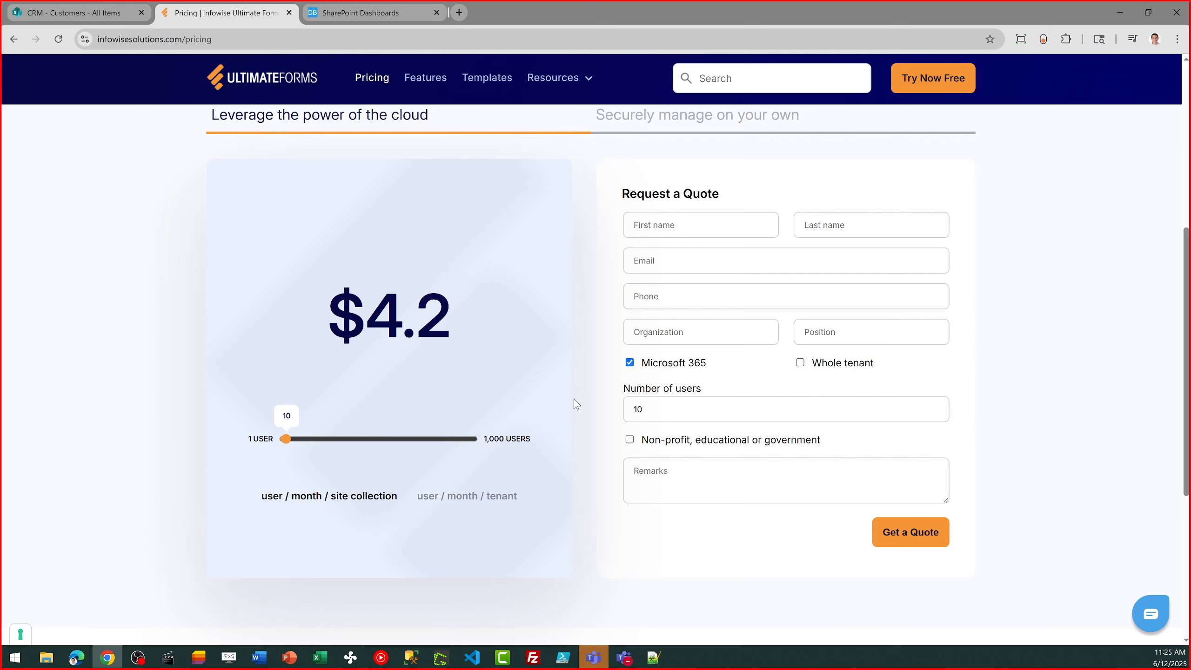
left_click_drag(1186, 385, 1170, 203)
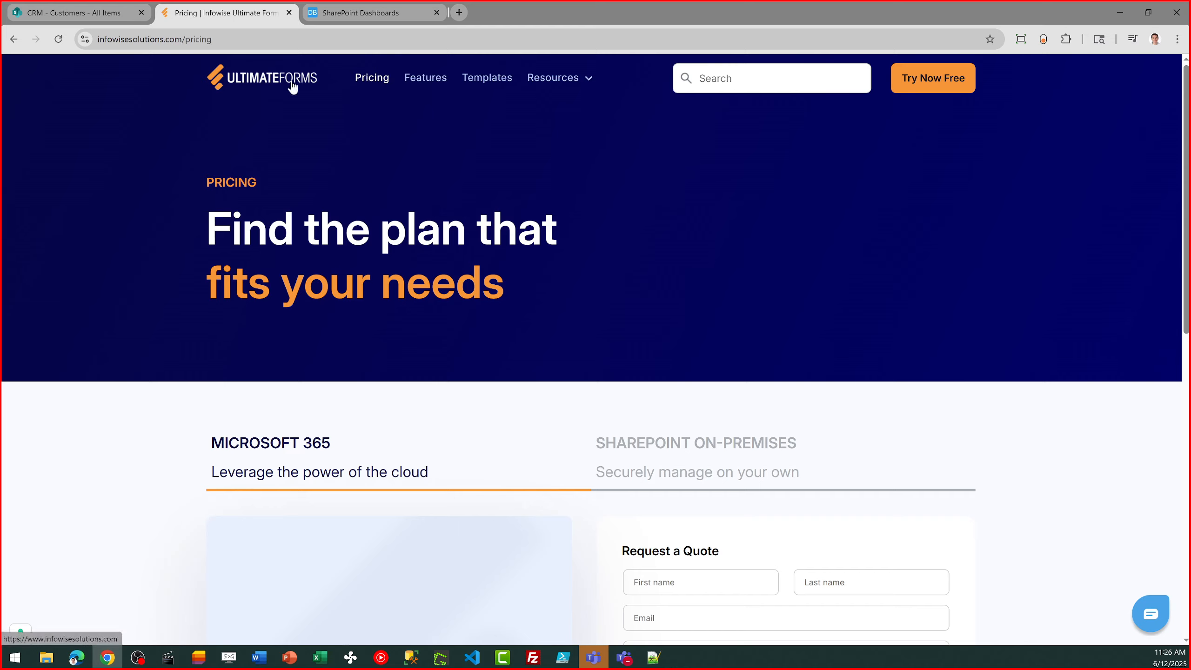
- Switch back to the CRM Customers list, go to its Ultimate Forms design page and open the Solution catalog
left_click(103, 14)
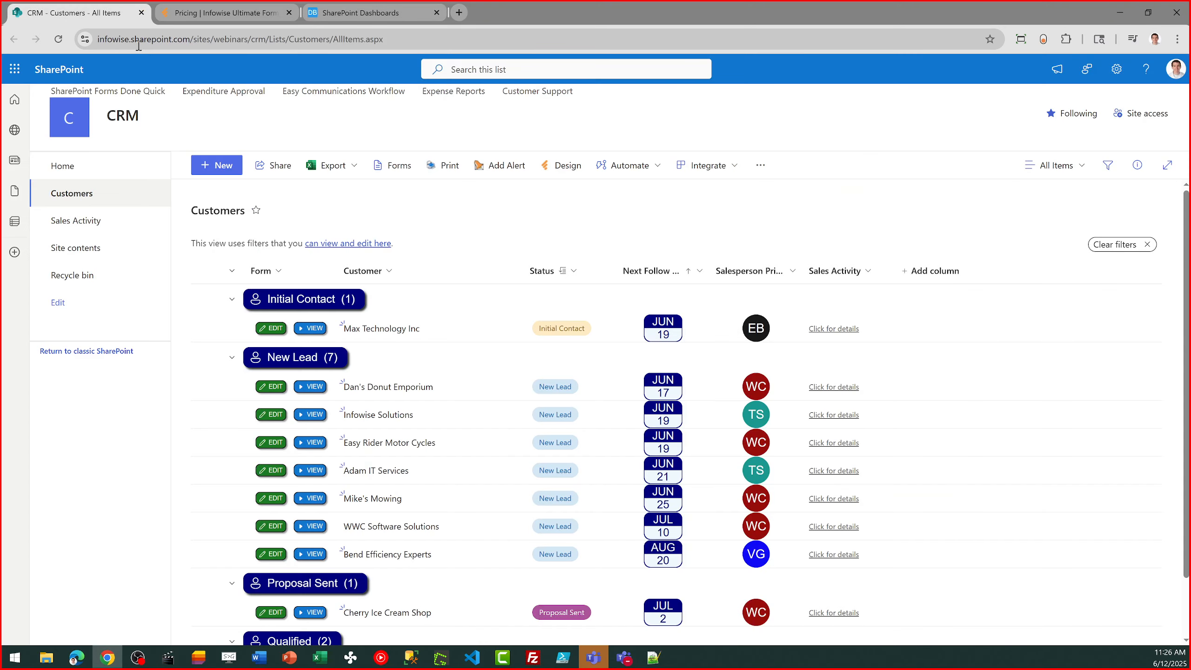
left_click(551, 170)
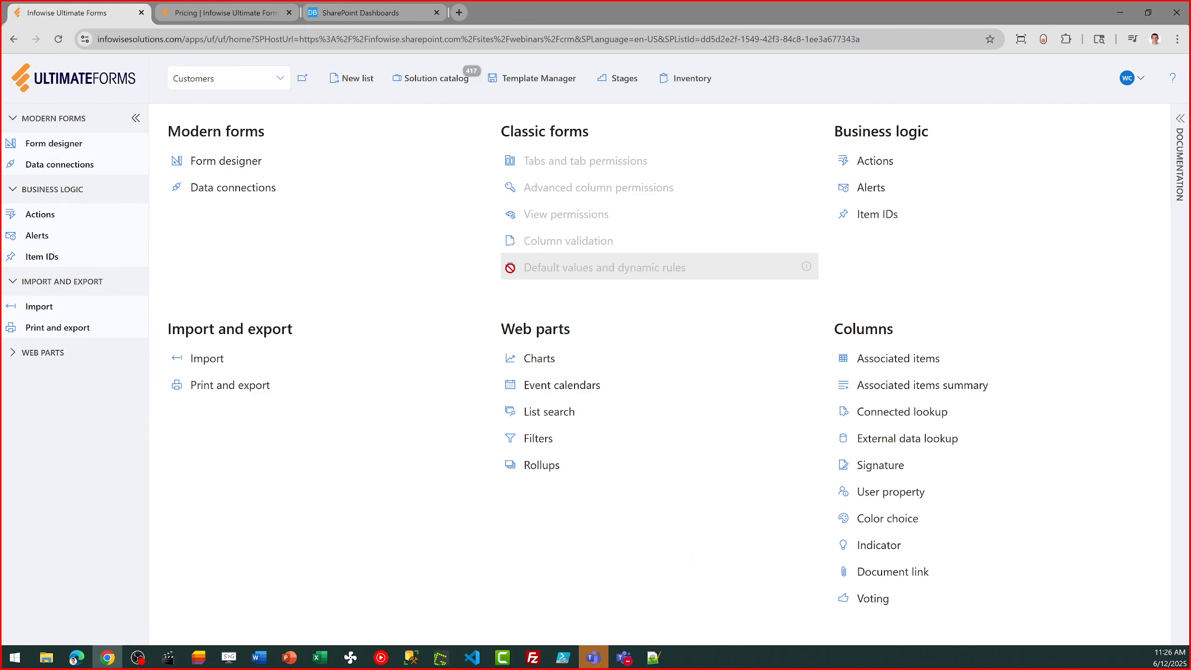
left_click(439, 80)
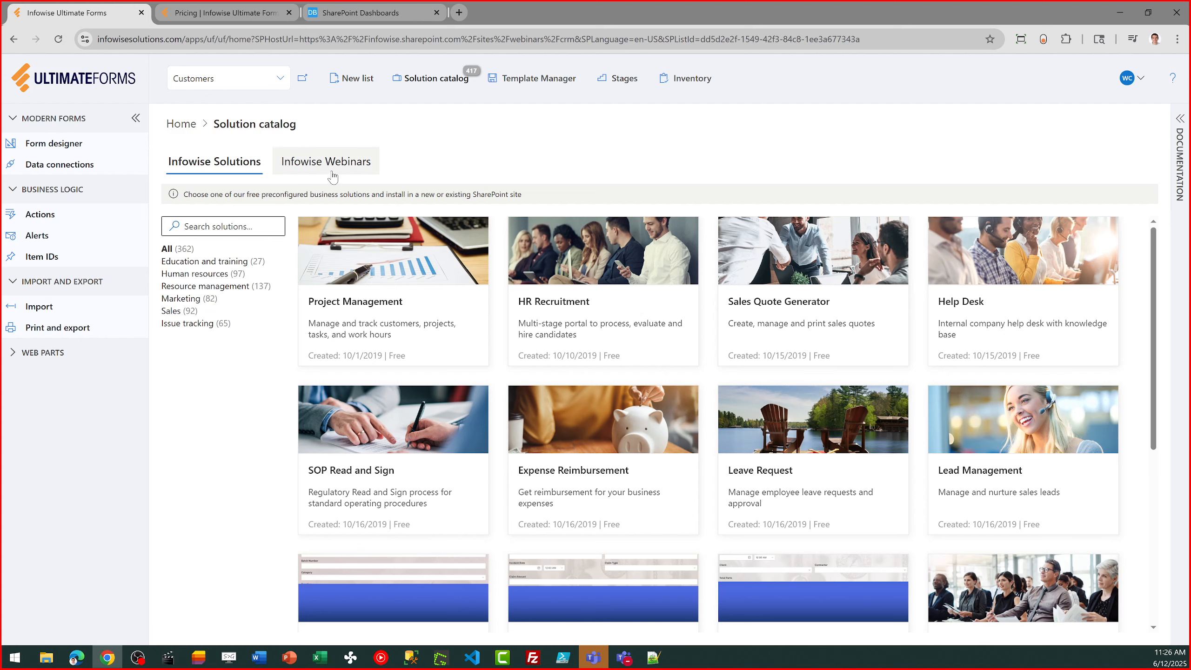
- View the Infowise Webinars solutions in the Solution catalog, with a brief check of the Ultimate Forms pricing page
left_click(328, 167)
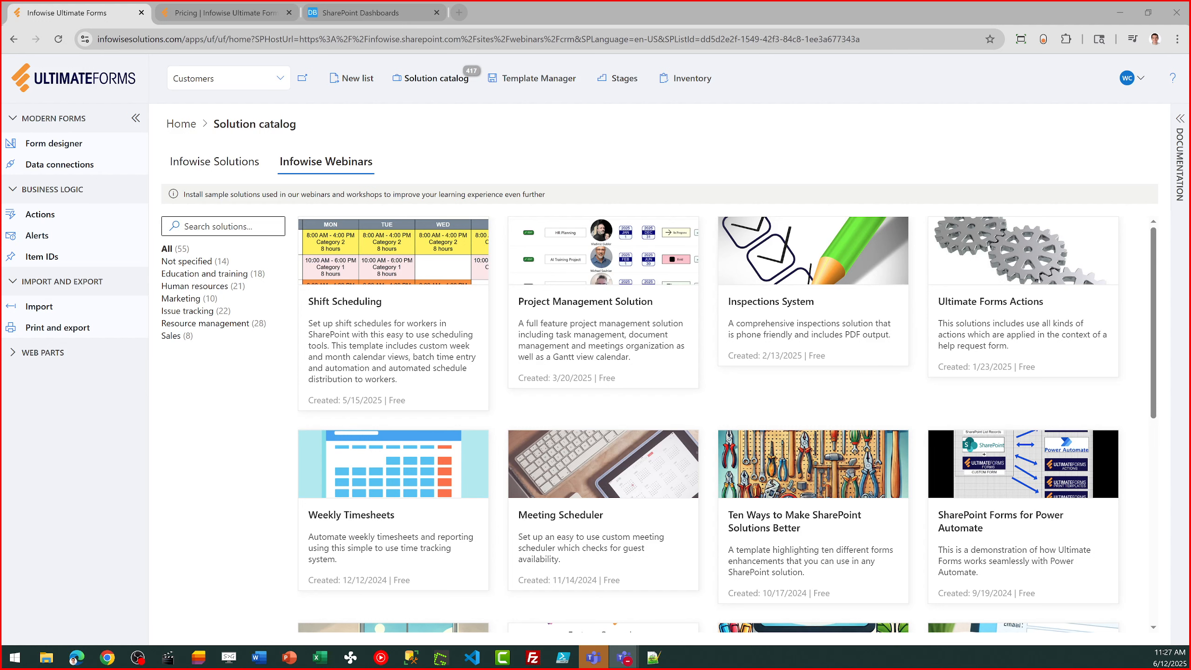
left_click(229, 18)
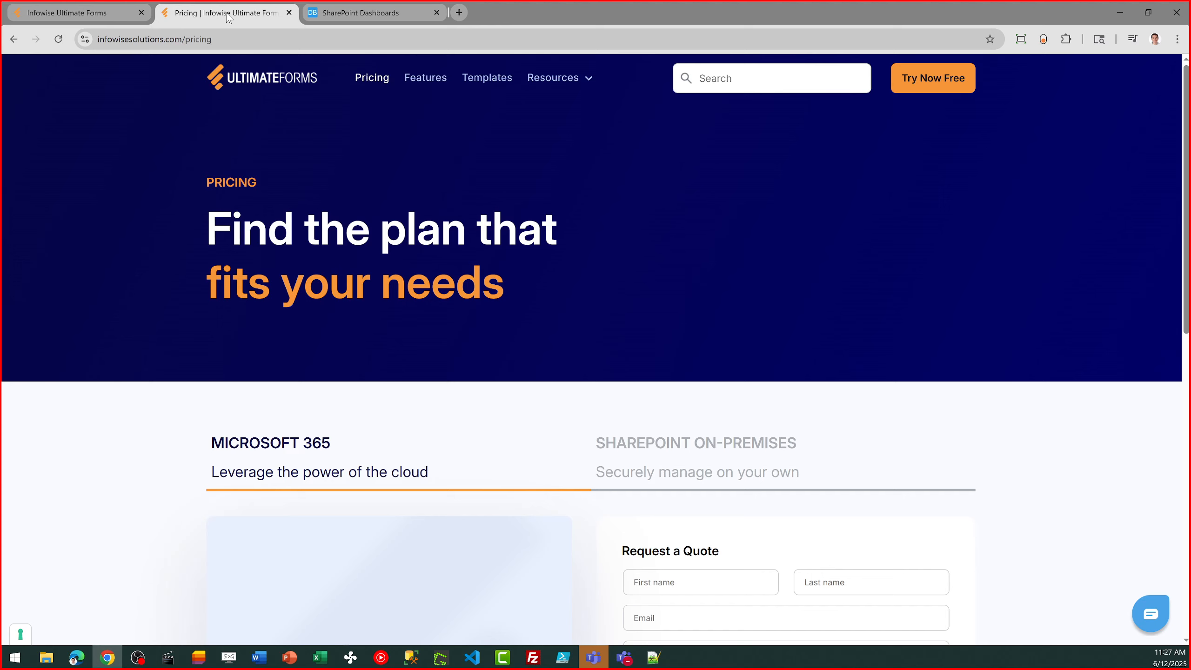
left_click(97, 9)
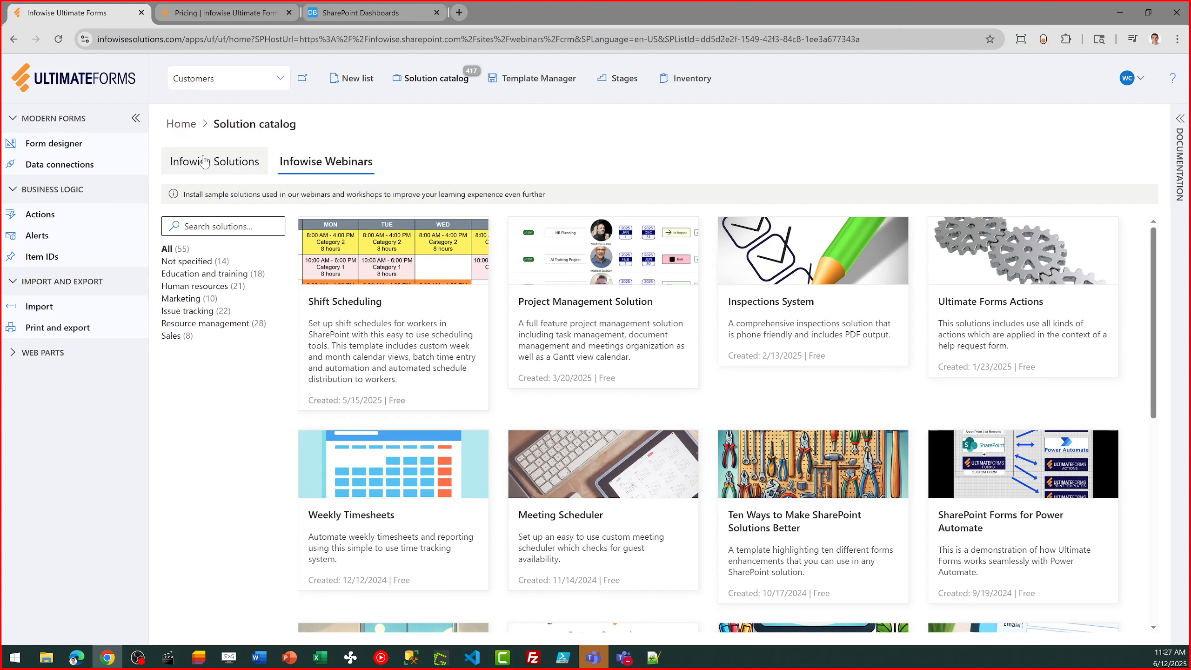
- Leave the Solution catalog, open the Customers list in SharePoint and close the Ultimate Forms design page
left_click(182, 124)
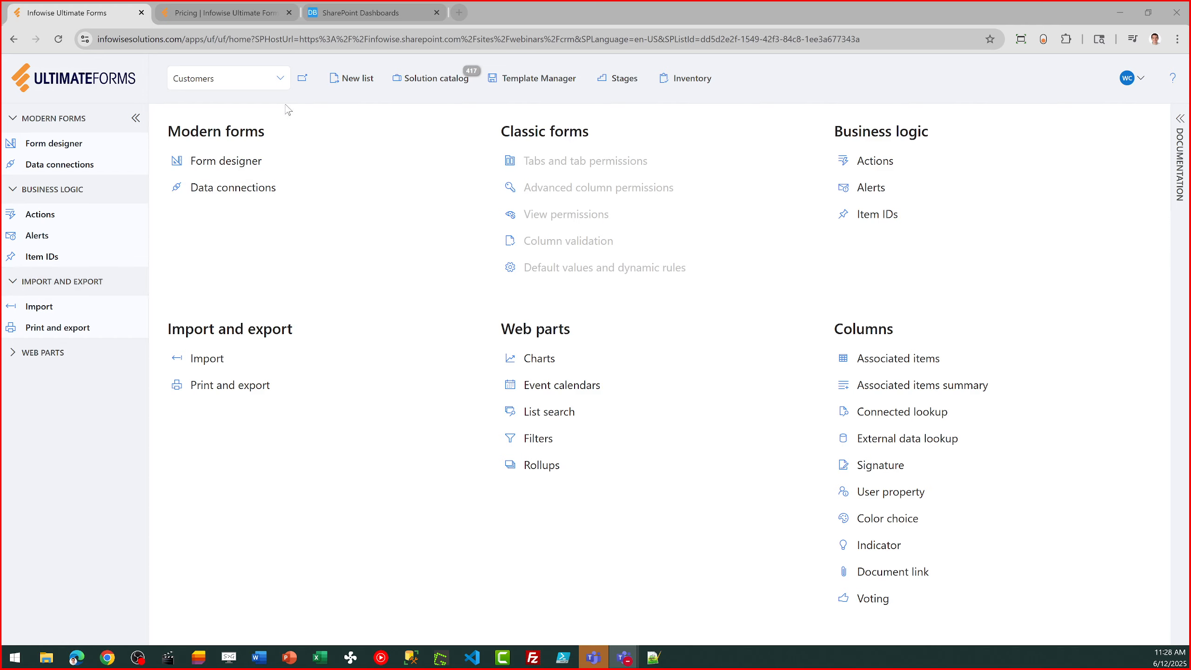
left_click(300, 81)
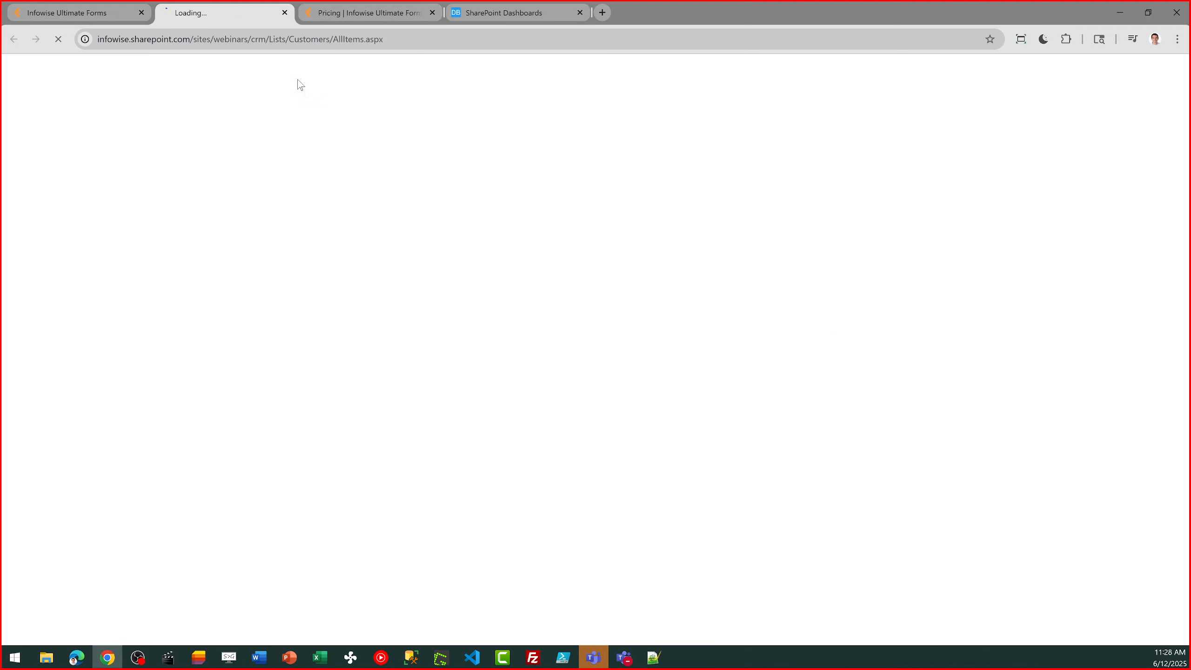
left_click(140, 12)
- Switch to the Ultimate Forms website's pricing page and look over the Microsoft 365 plan
left_click(248, 14)
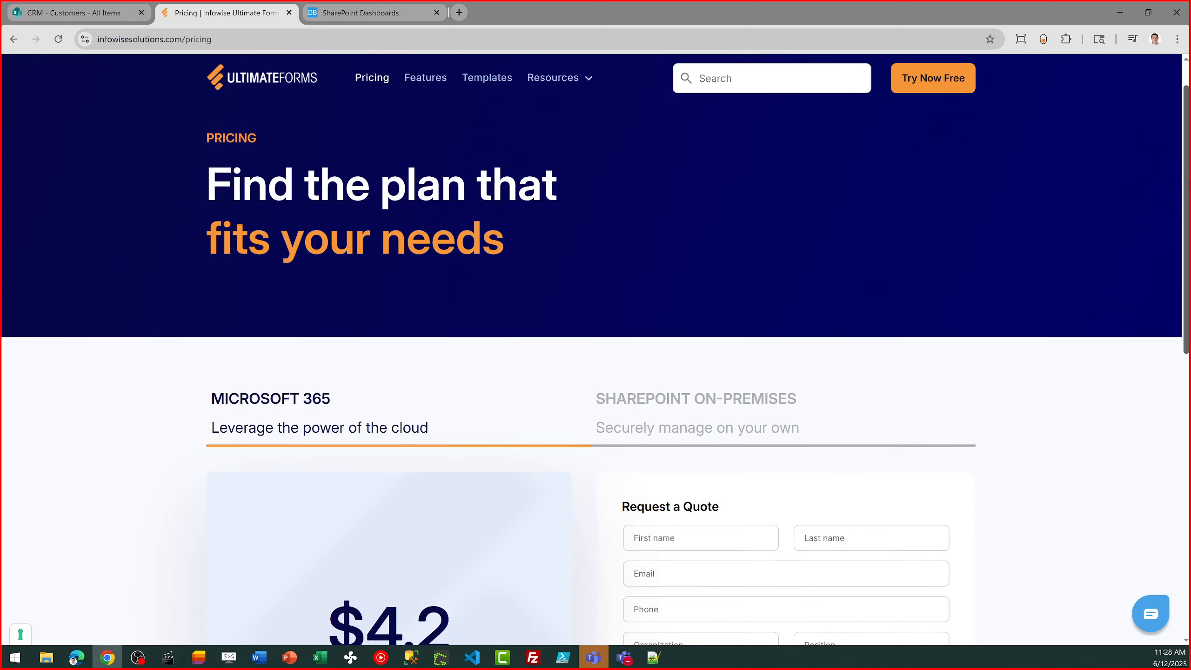
scroll(717, 377, "down", 4)
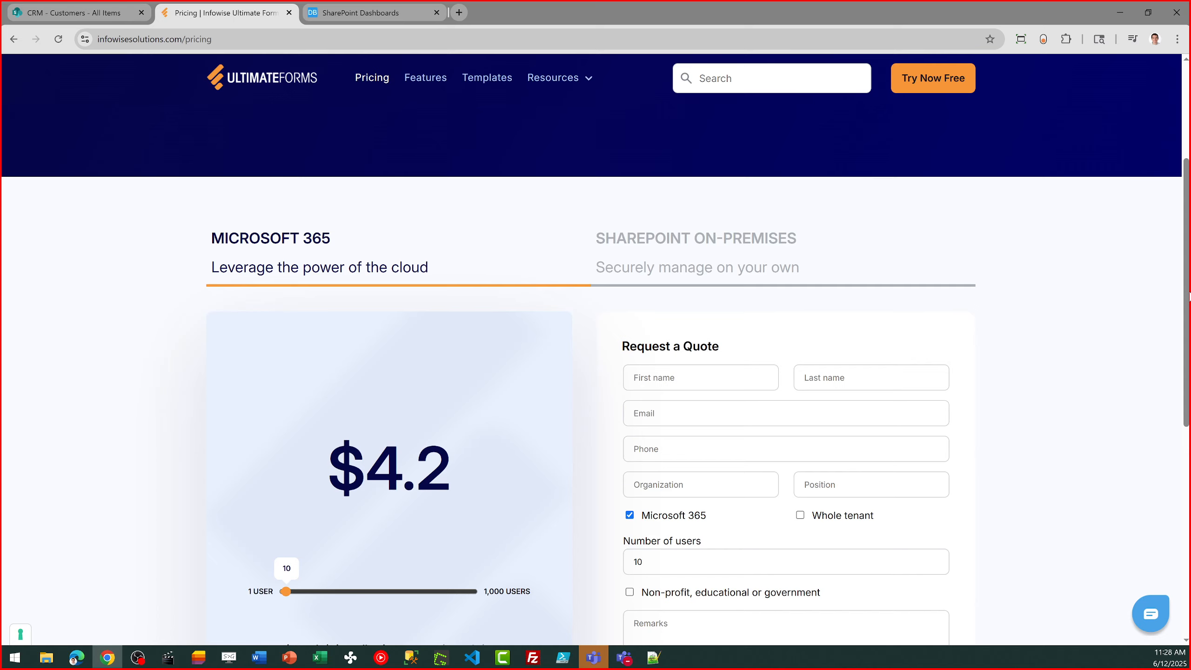
scroll(1189, 293, "up", 4)
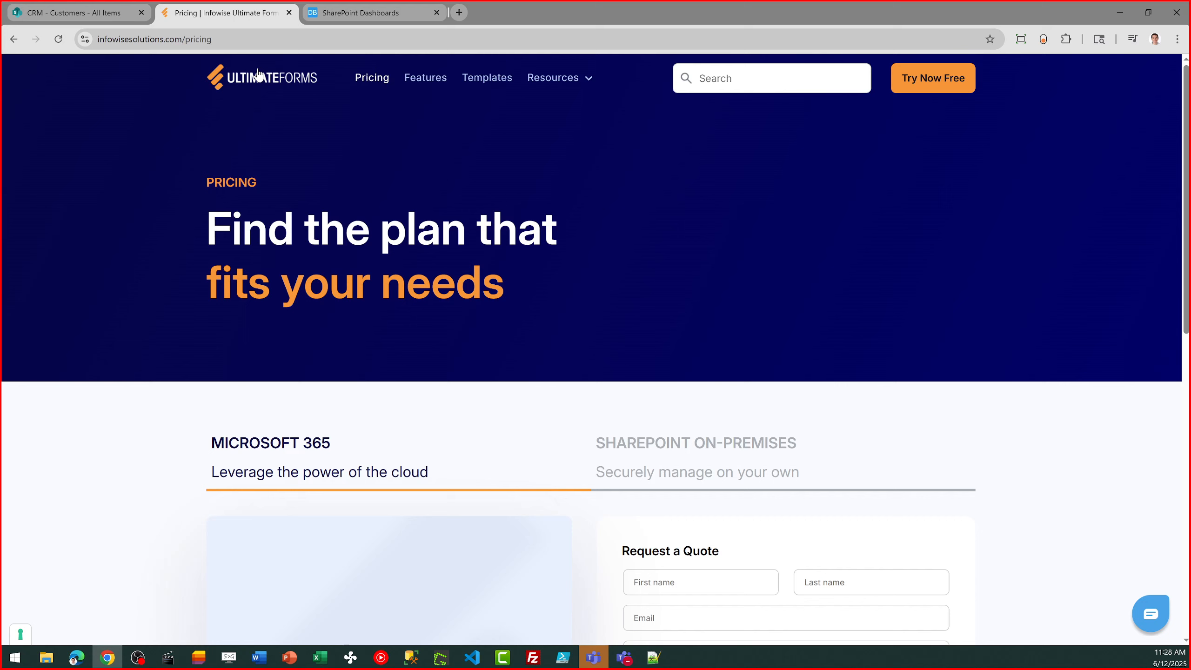
- Go to the Ultimate Forms website's home page, view the Book a Demo request form and return to the home page
left_click(253, 92)
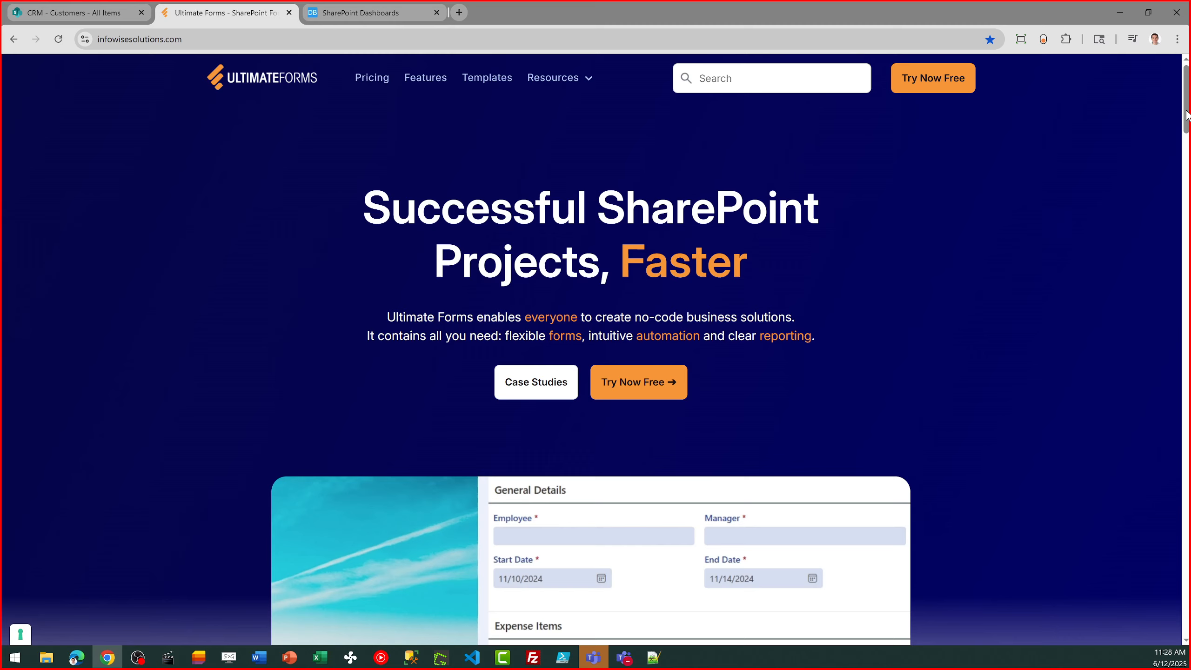
left_click_drag(1188, 116, 1188, 606)
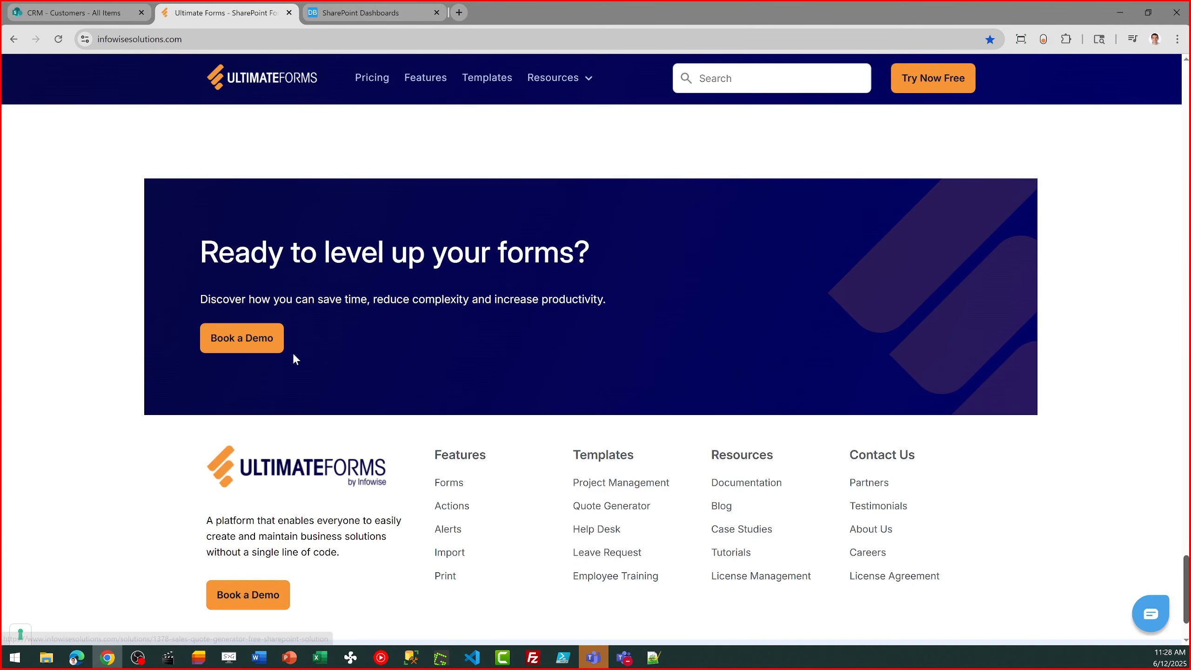
left_click(250, 341)
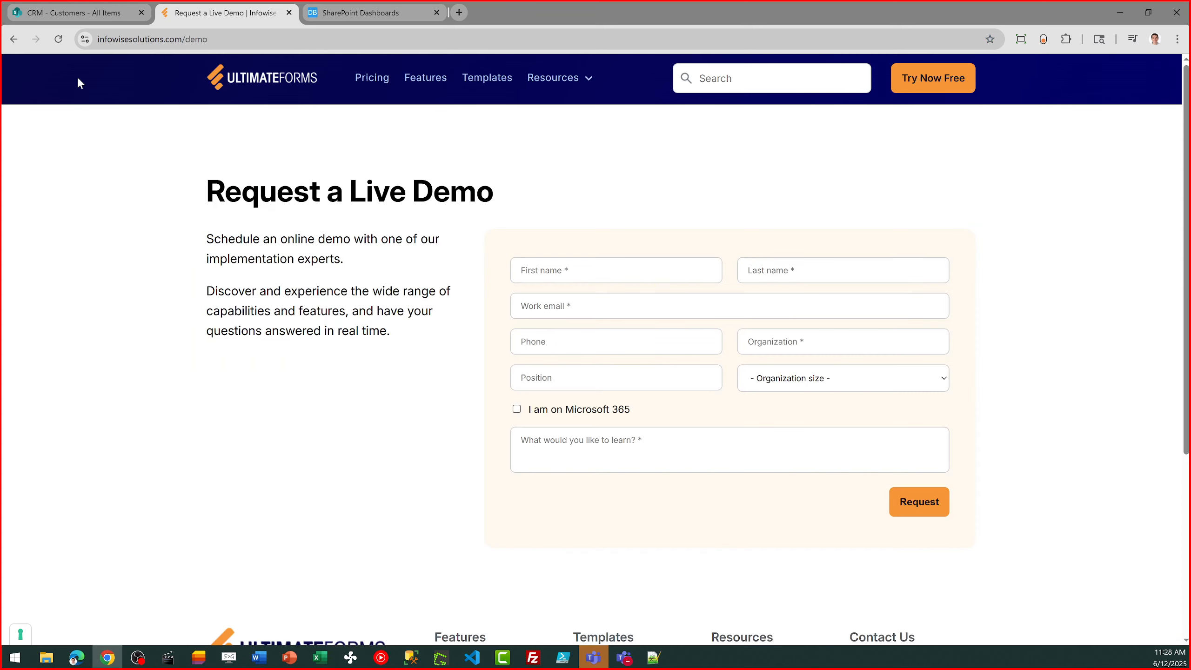
left_click(14, 39)
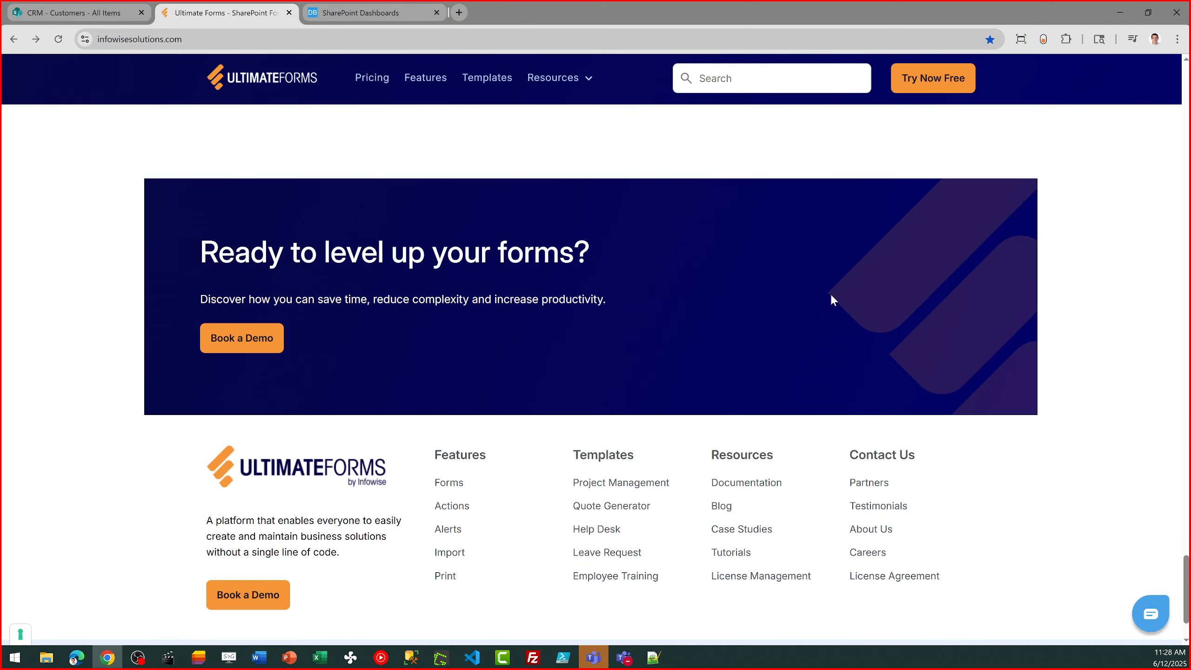
- View the Try Now Free installation page for Ultimate Forms and return to the CRM Customers list
left_click_drag(1186, 592, 1184, 94)
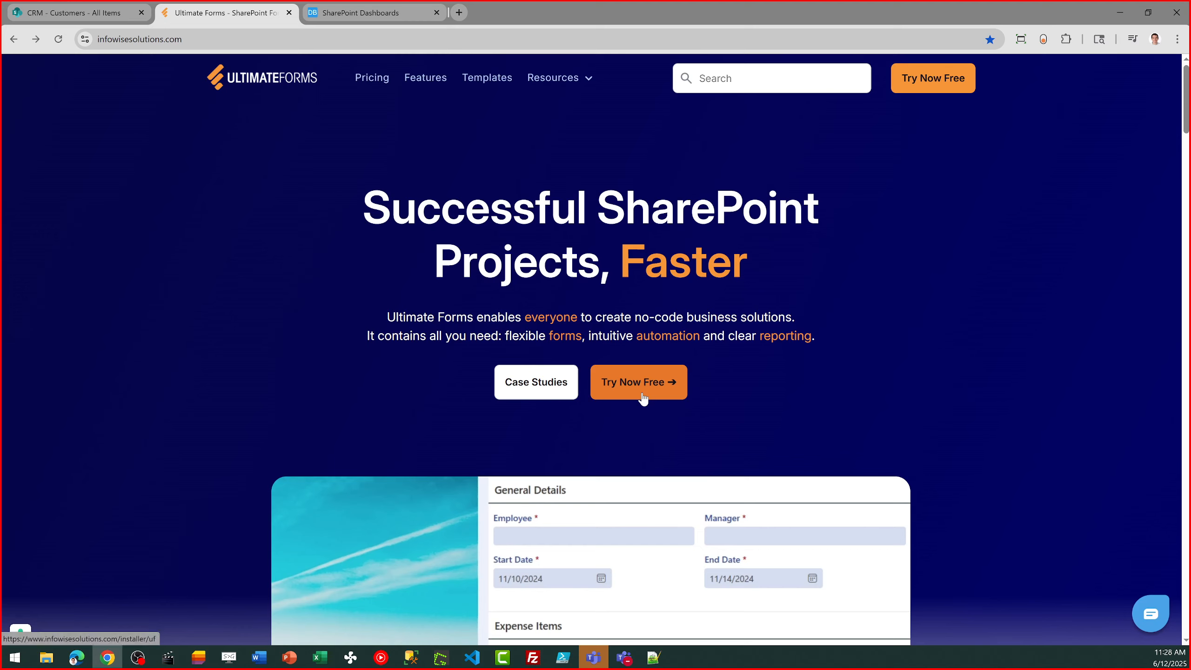
left_click(644, 398)
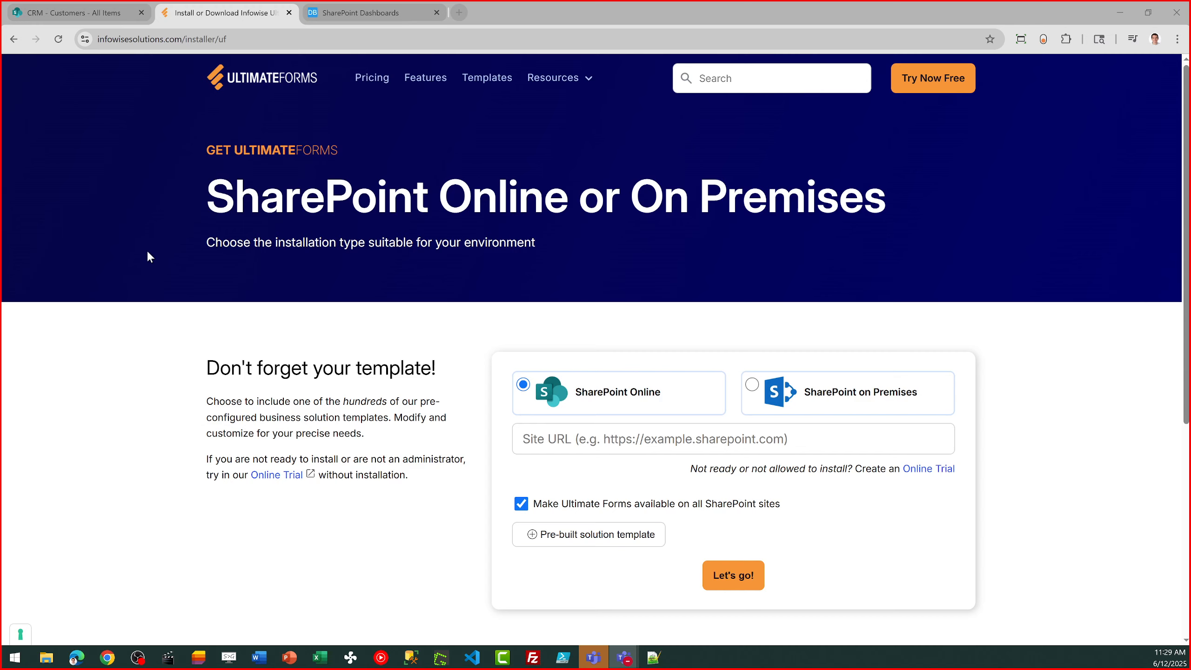
left_click(92, 14)
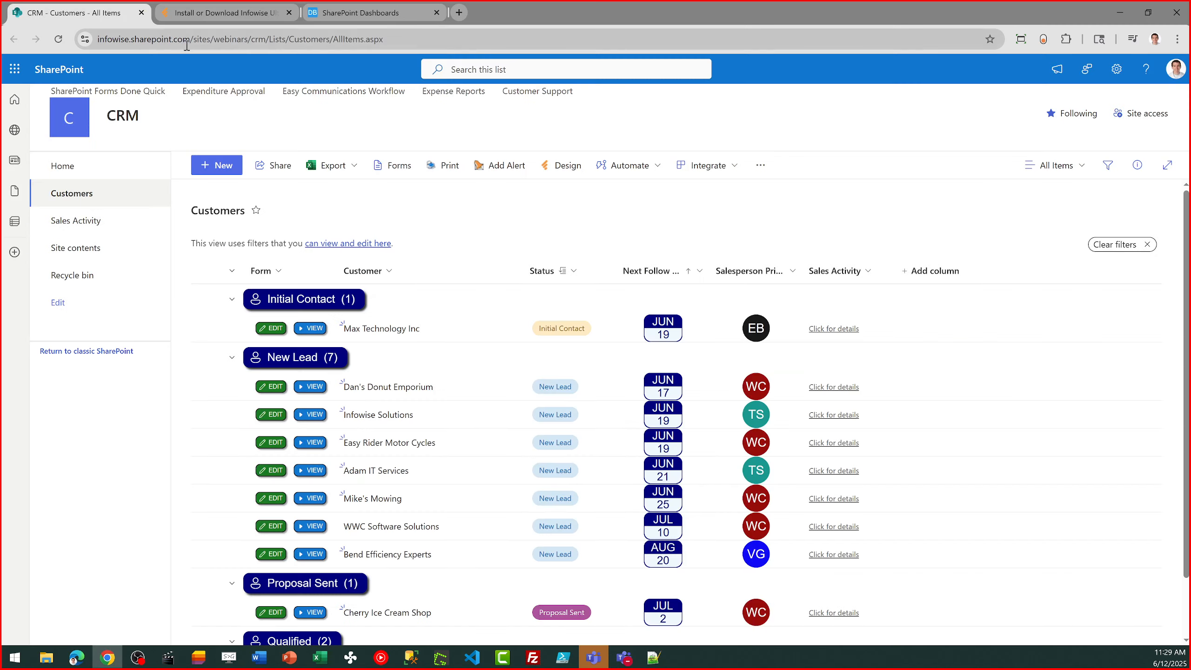
left_click(88, 197)
- Switch to SharePointDashboards.com and open its SharePoint Templates Gallery from the home page
left_click(374, 13)
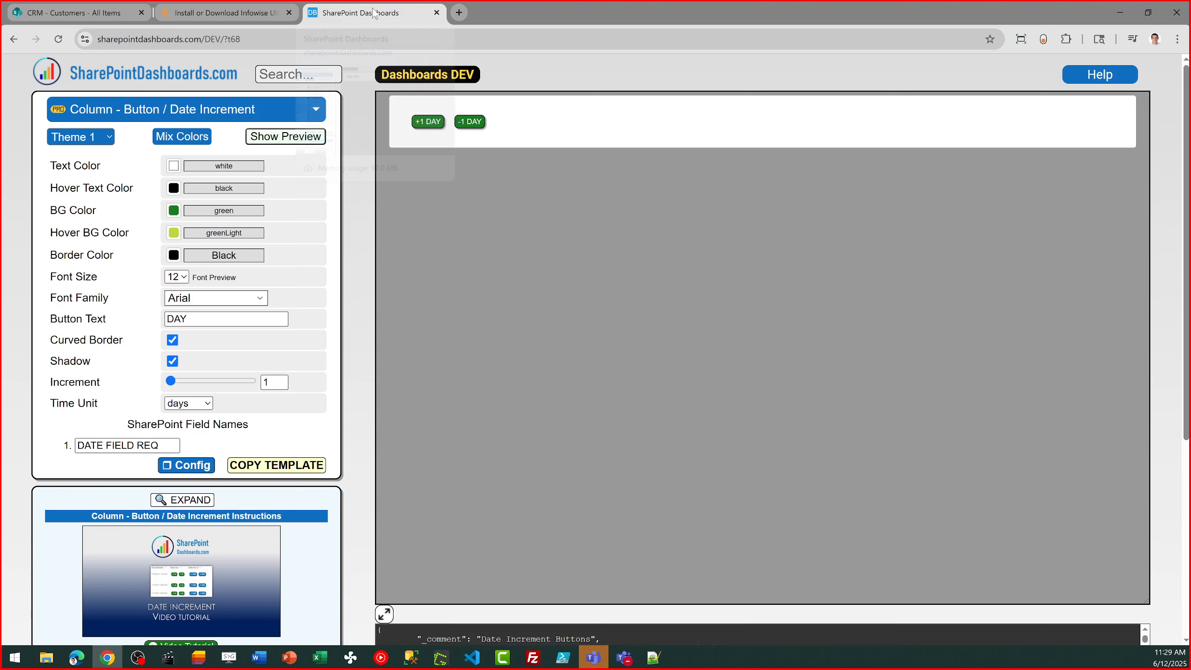
left_click(134, 85)
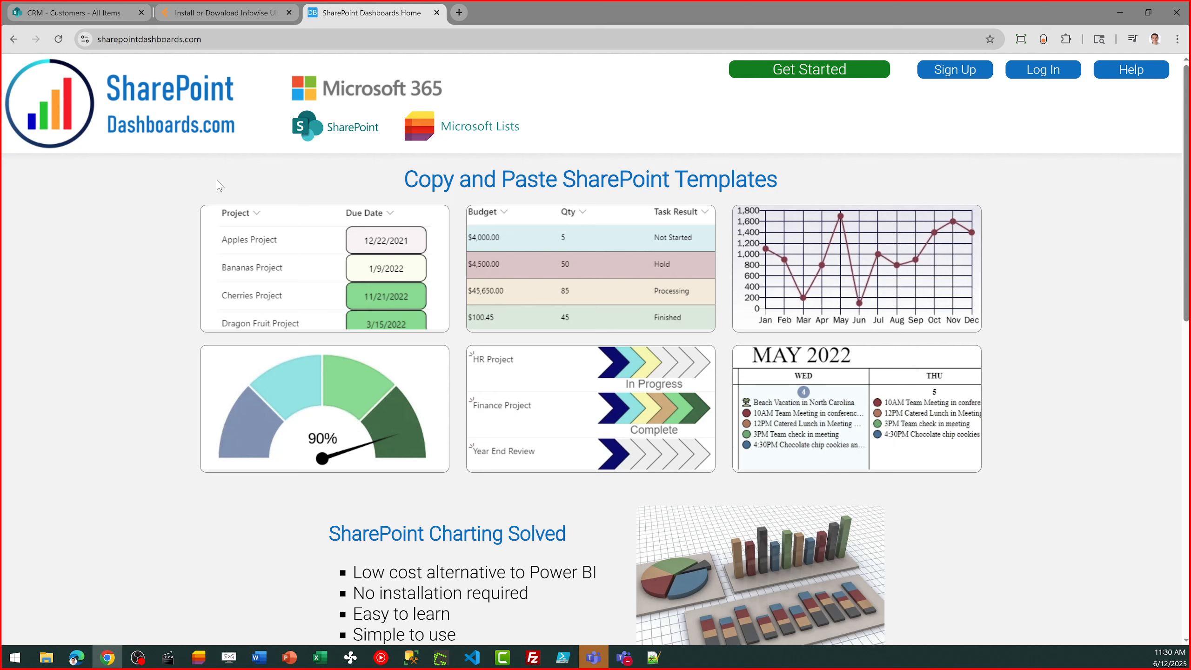
left_click(320, 281)
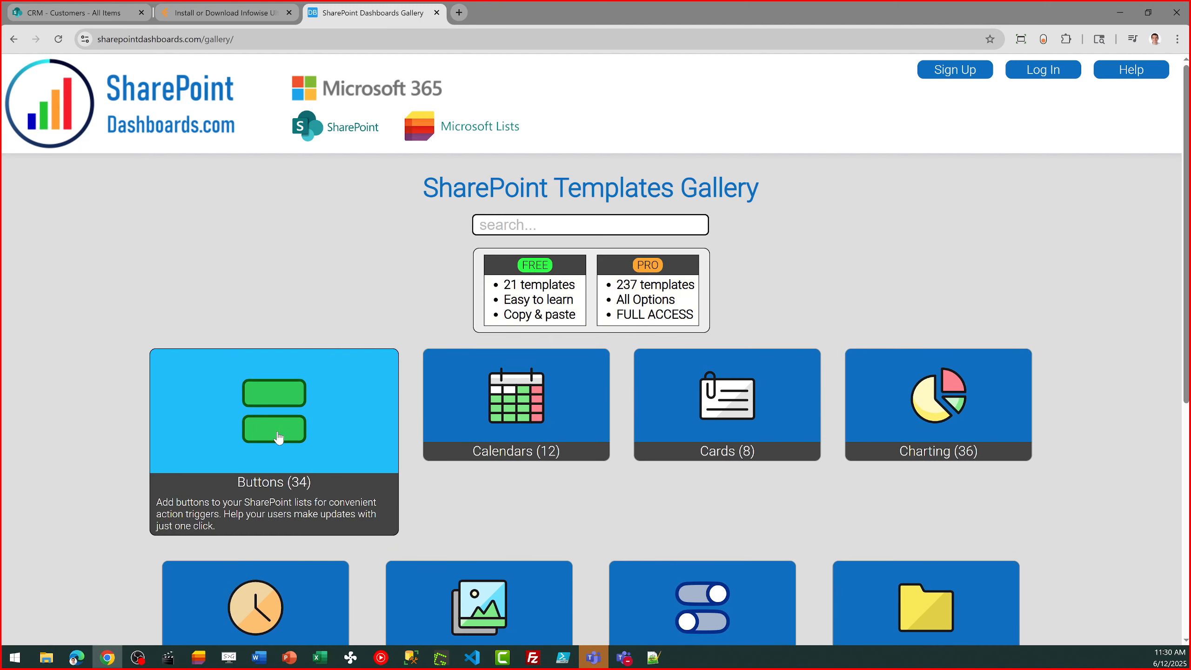
- Look through the Buttons templates and the other gallery categories, and open the sign-up page for the free templates
left_click(278, 437)
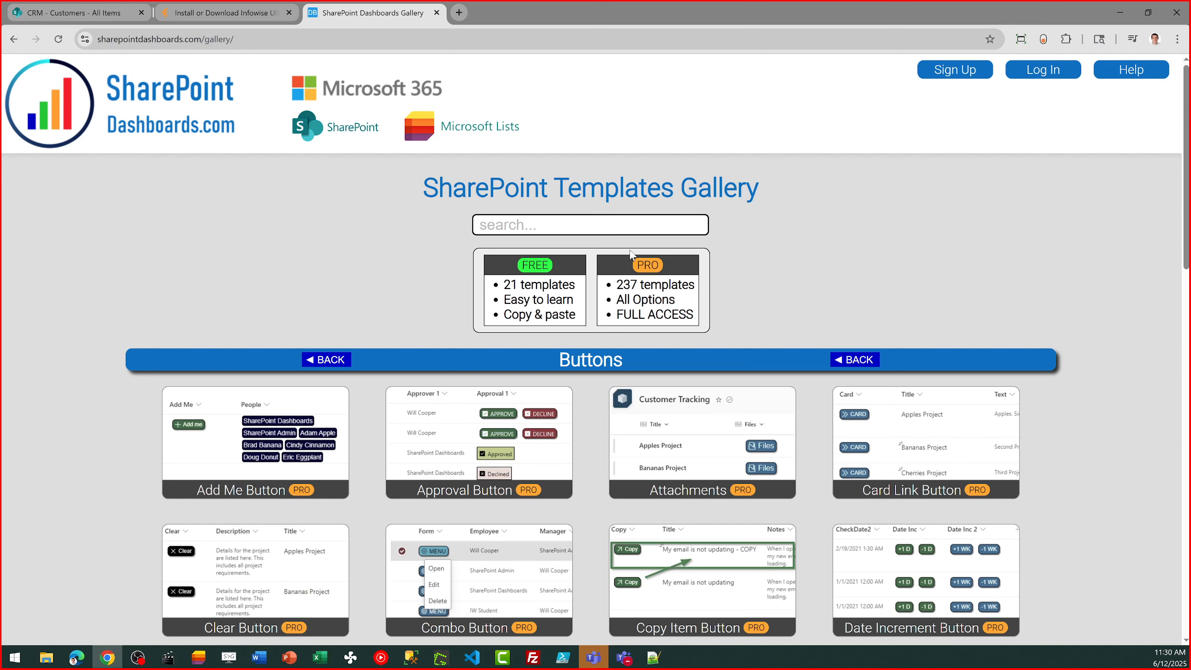
left_click(405, 362)
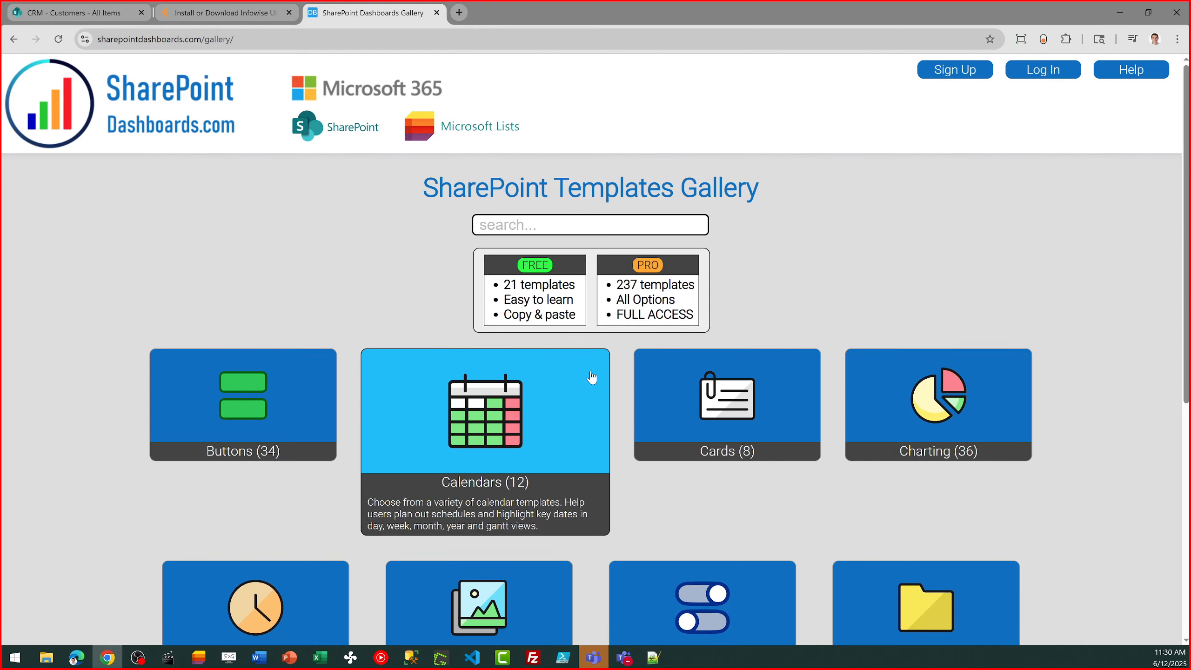
scroll(1135, 428, "down", 5)
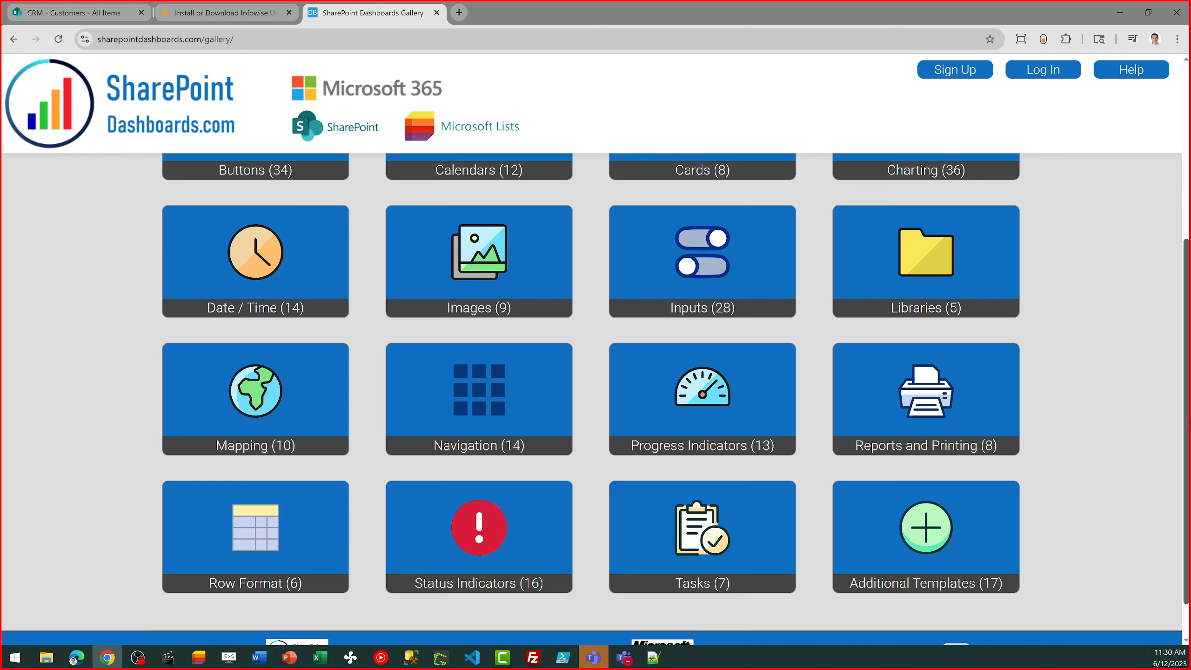
scroll(919, 358, "up", 5)
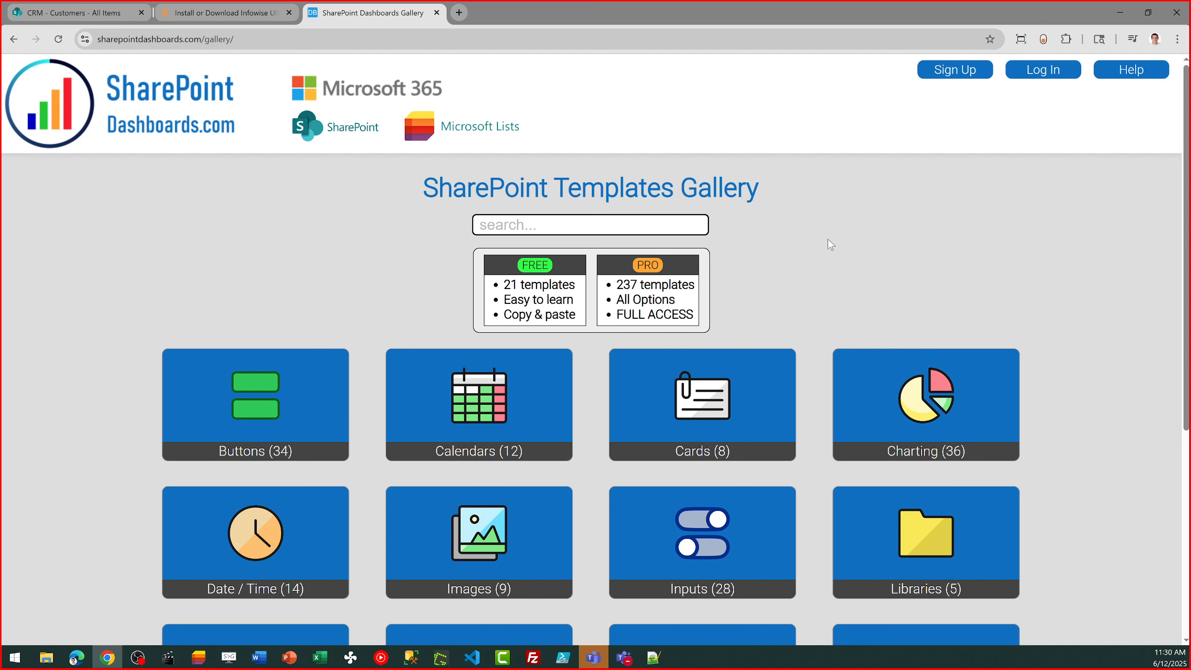
left_click(502, 285)
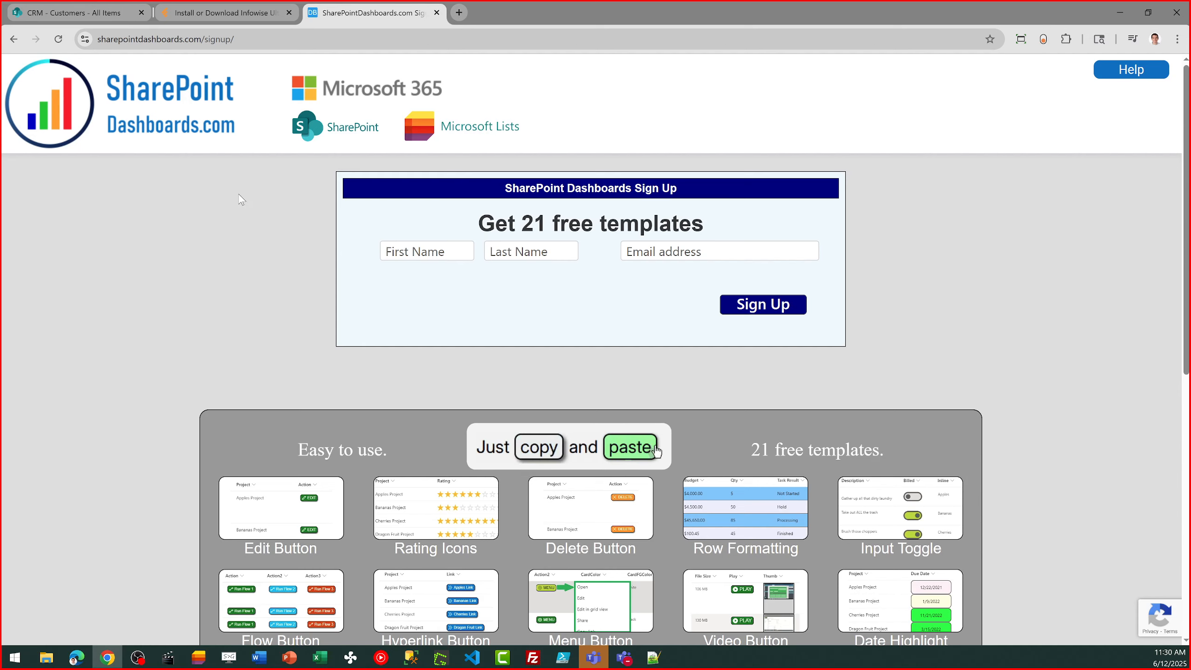
- Return to the CRM Customers list and switch to the Ultimate Forms website's home page
left_click(89, 15)
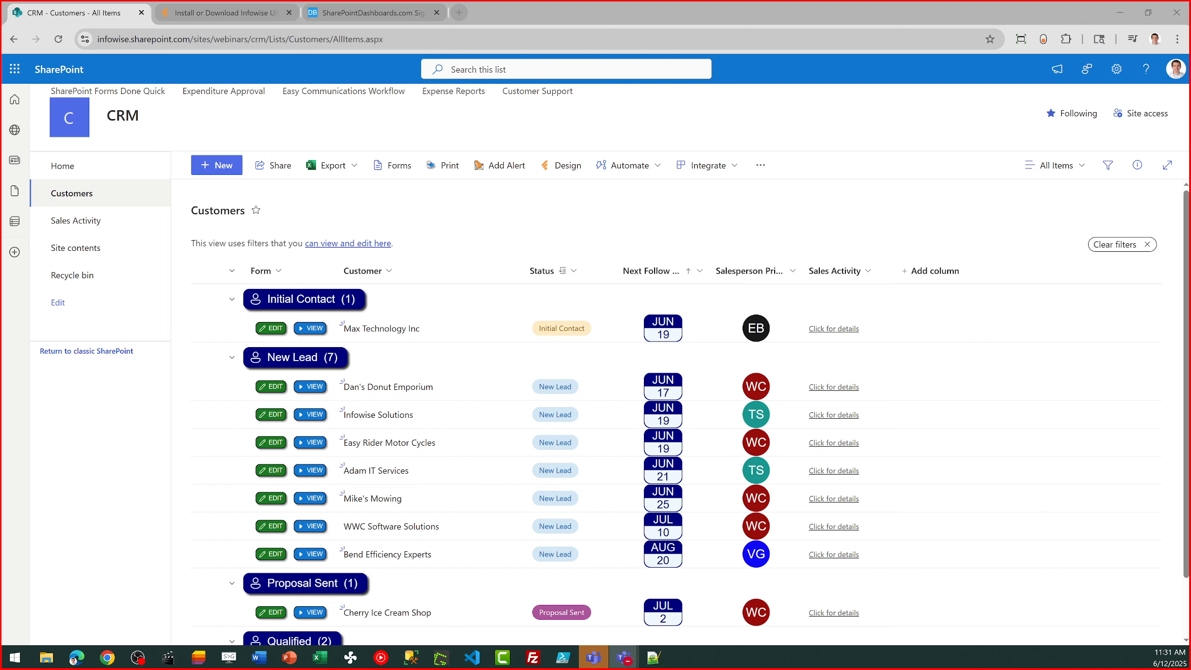
left_click(190, 16)
left_click(251, 80)
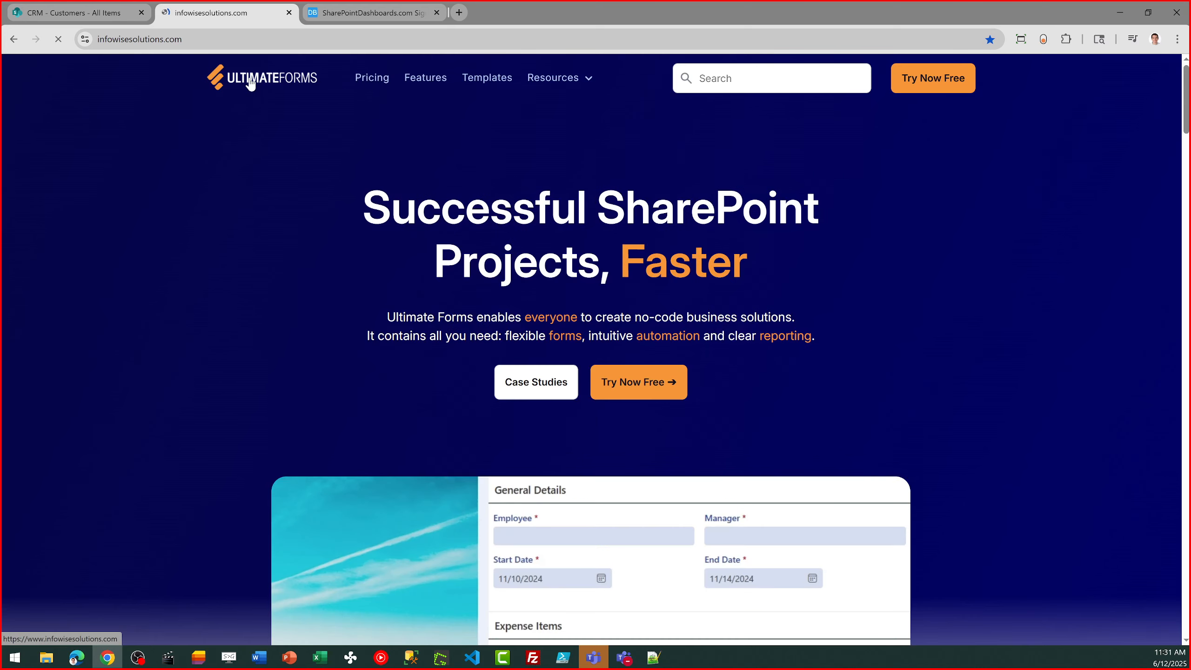